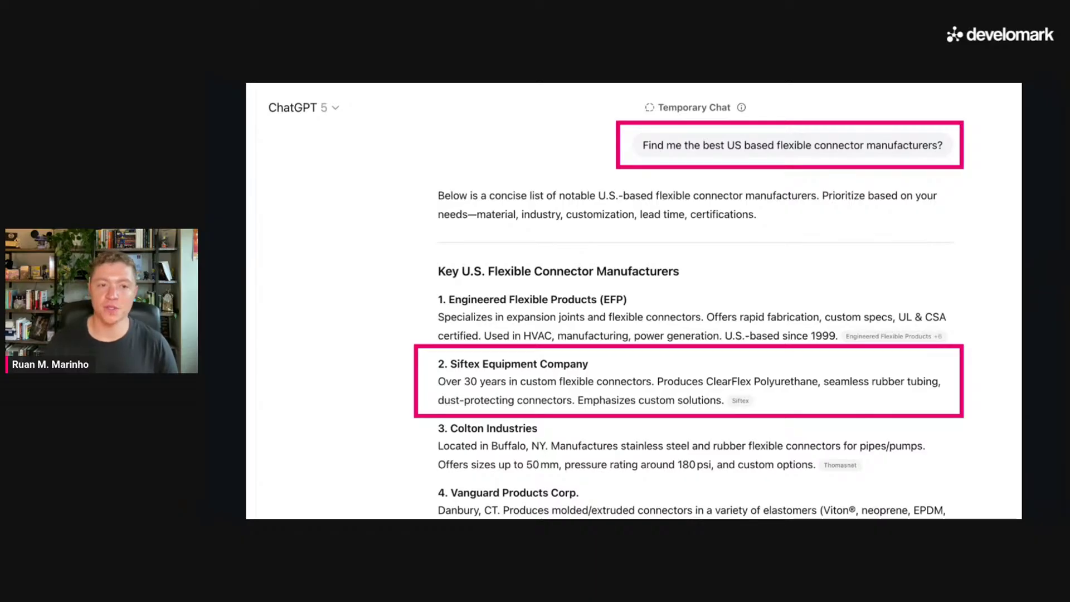
- Advance through the remaining client-result and search-news slides to the end of the Canva presentation
{"action": "left_click", "coordinate": [979, 266]}
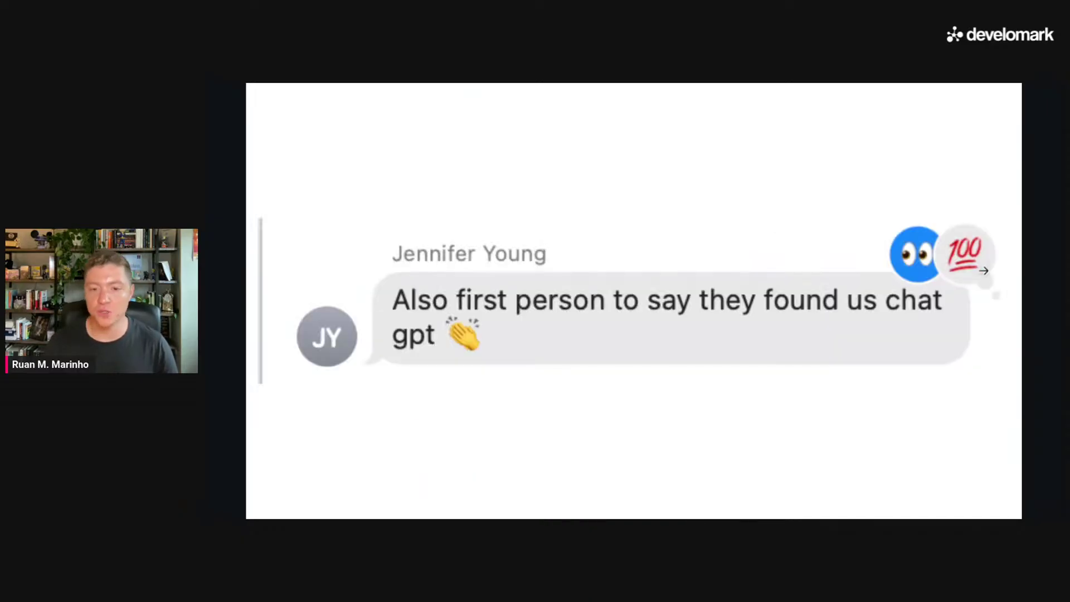
{"action": "left_click", "coordinate": [1001, 287]}
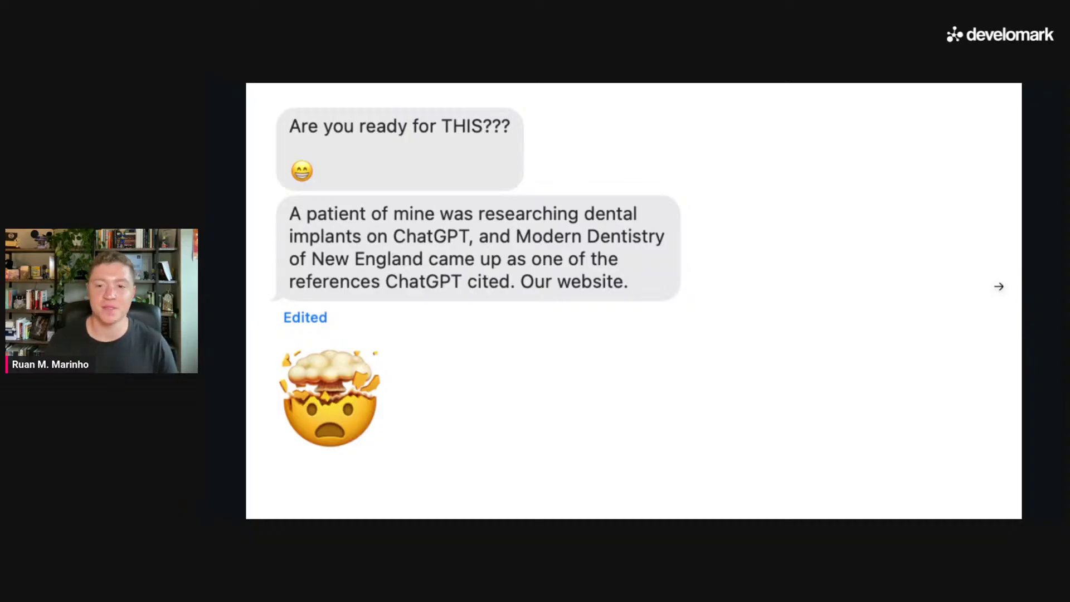
{"action": "left_click", "coordinate": [999, 287]}
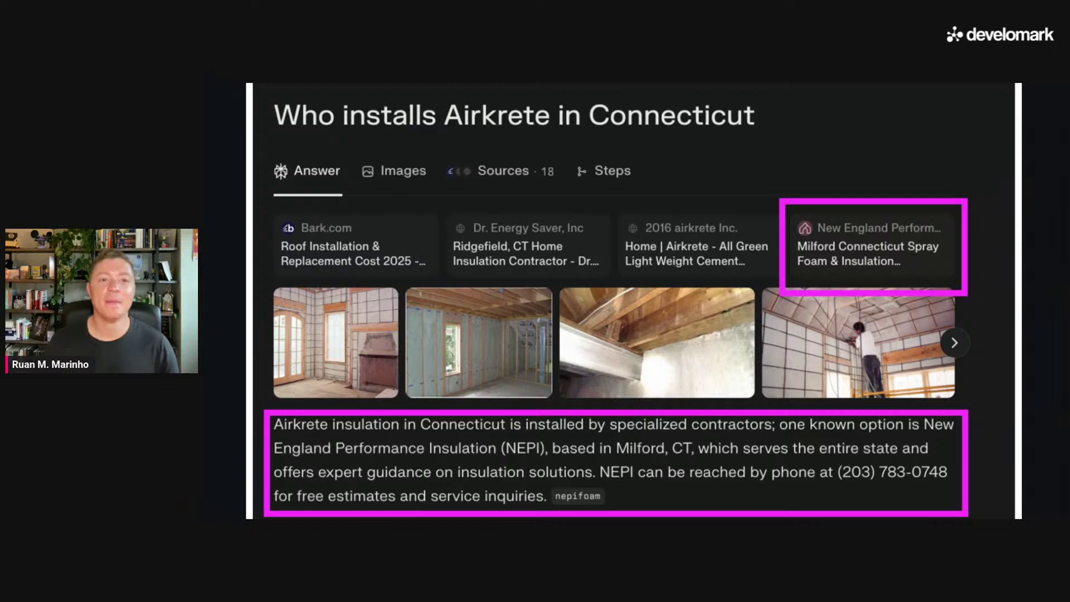
{"action": "left_click", "coordinate": [911, 296]}
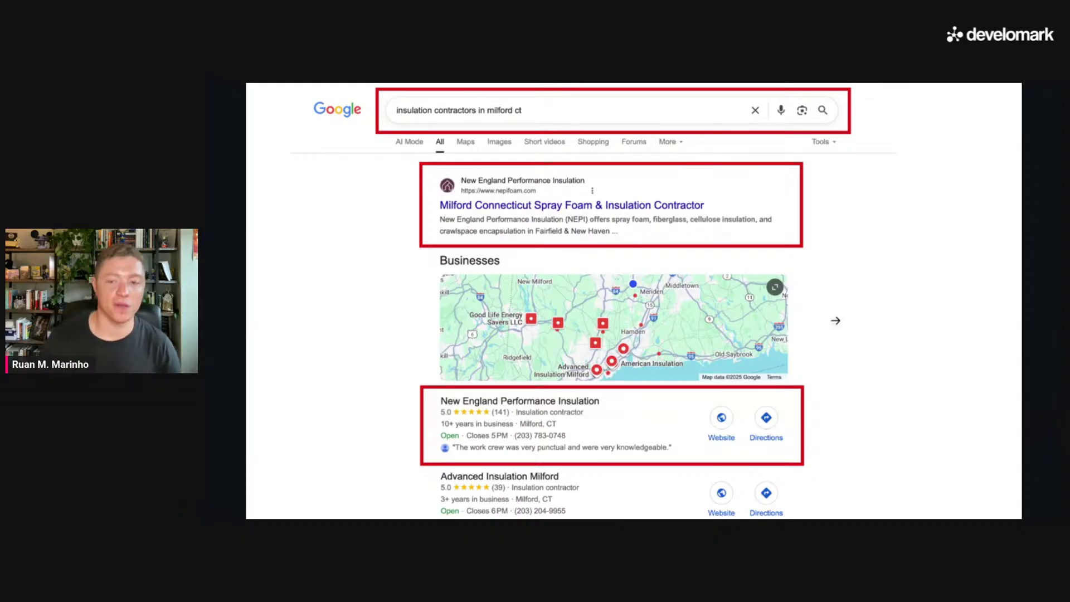
{"action": "left_click", "coordinate": [877, 296]}
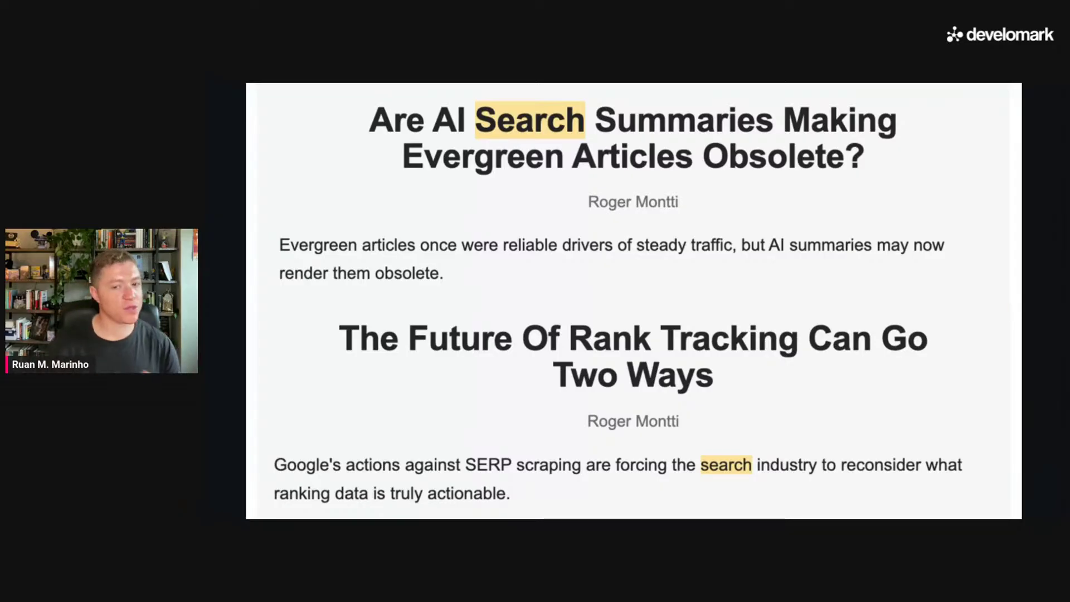
{"action": "key", "text": "Right"}
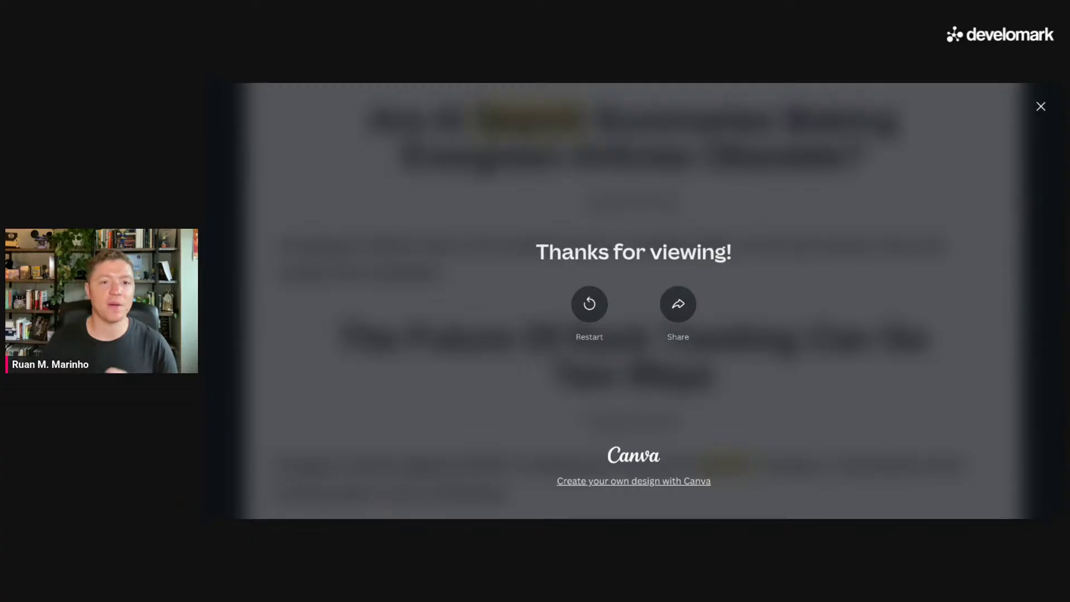
- Switch to the B&M Tree Service message in Basecamp and highlight its Year Round Power GPT Visibility entry with the link
{"action": "key", "text": "ctrl+Tab"}
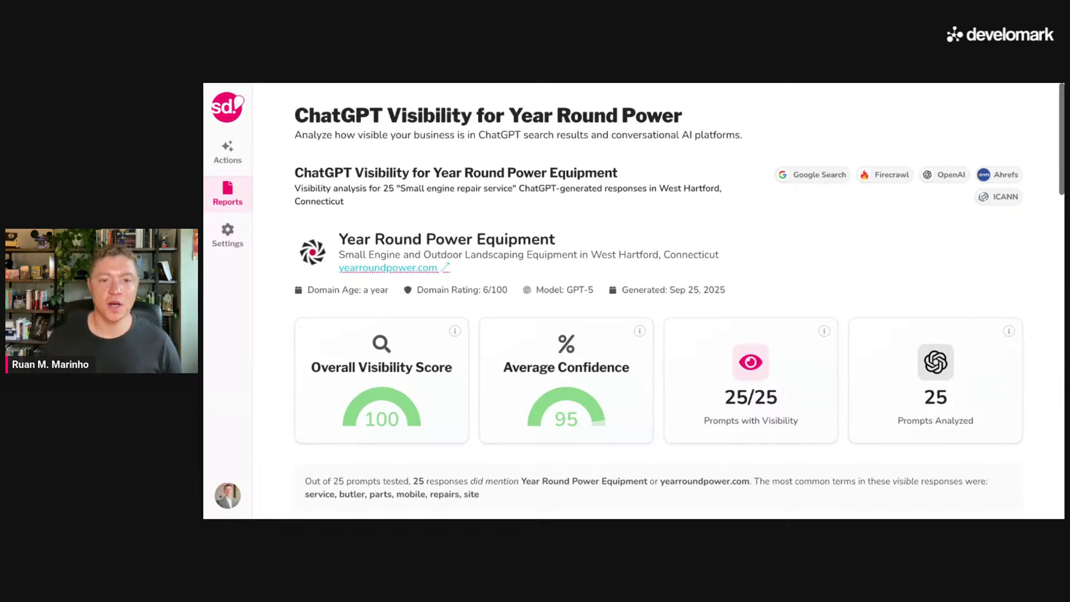
{"action": "key", "text": "ctrl+shift+Tab"}
{"action": "scroll", "coordinate": [827, 316], "scroll_direction": "up", "scroll_amount": 3}
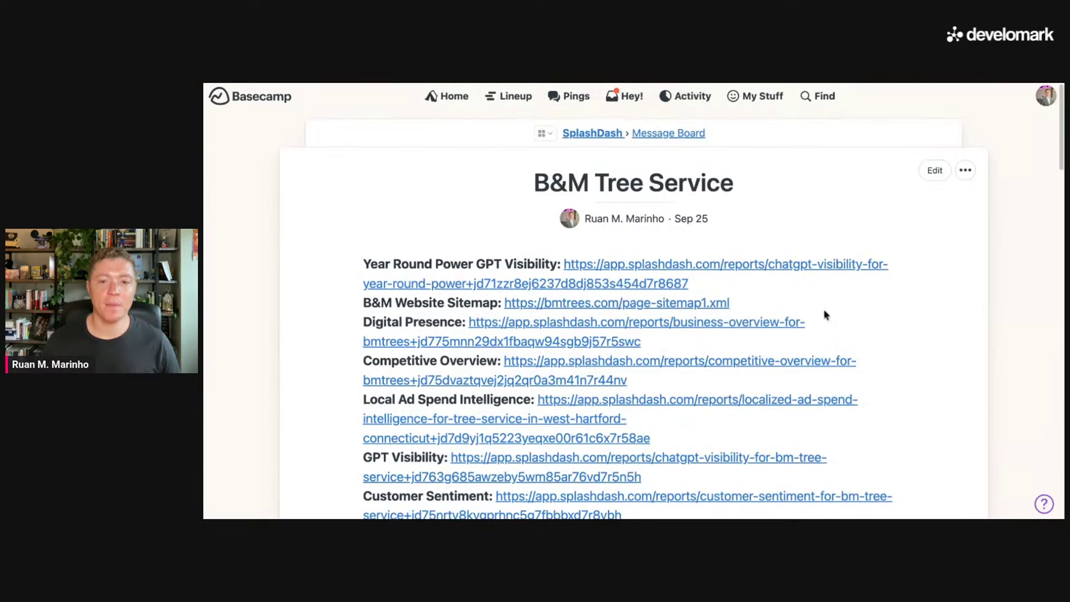
{"action": "scroll", "coordinate": [906, 321], "scroll_direction": "down", "scroll_amount": 3}
{"action": "scroll", "coordinate": [964, 326], "scroll_direction": "down", "scroll_amount": 1}
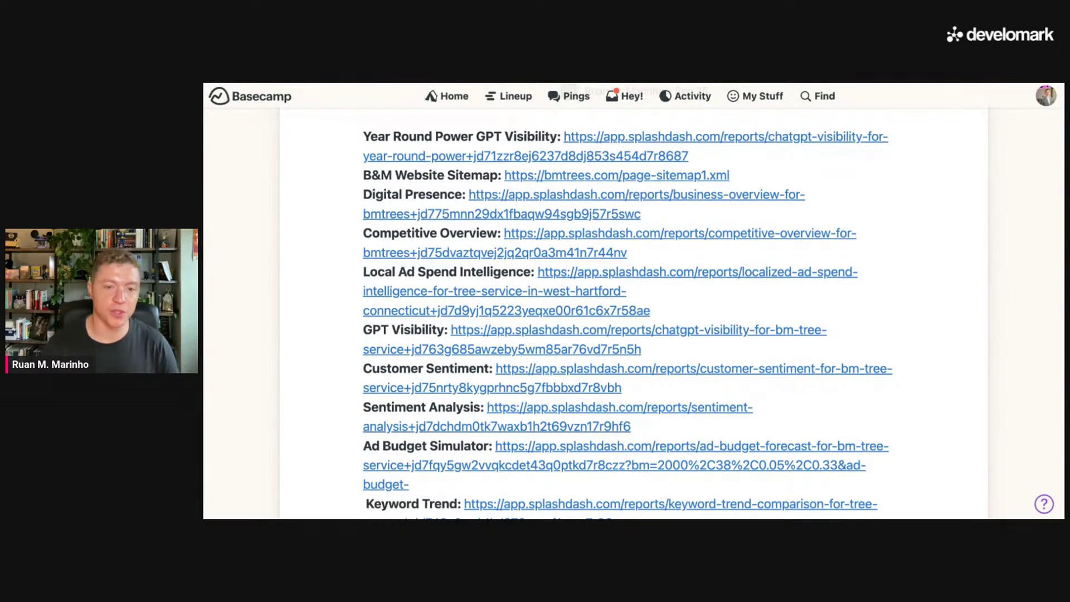
{"action": "left_click_drag", "start_coordinate": [363, 136], "coordinate": [706, 153]}
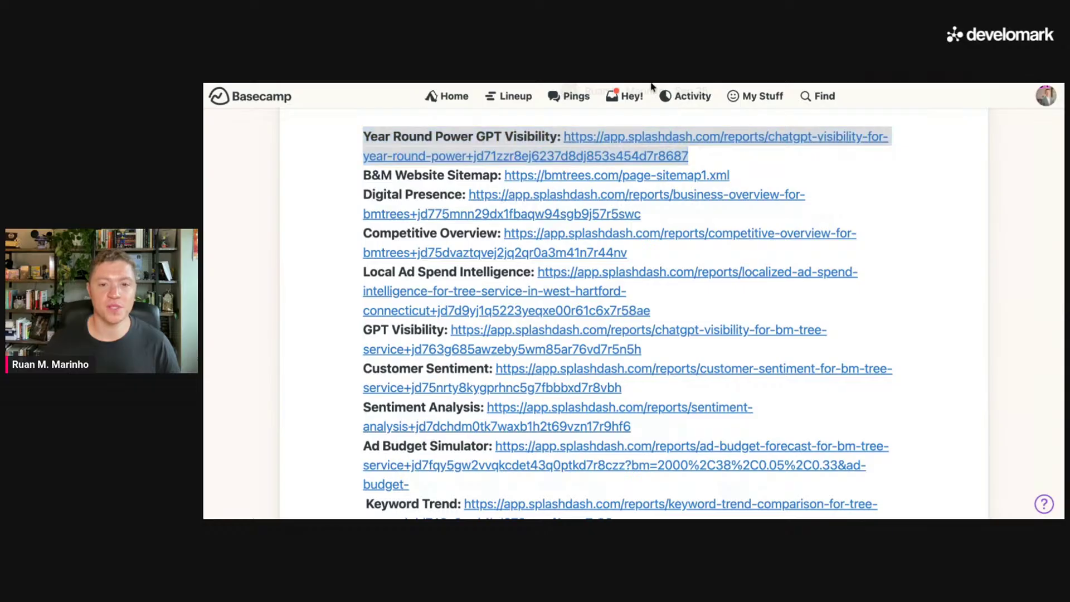
- Go through the open B&M Tree Service website, ChatGPT temporary chat and SplashDash Actions pages to the Business Overview report for bmtrees.com
{"action": "key", "text": "ctrl+Tab"}
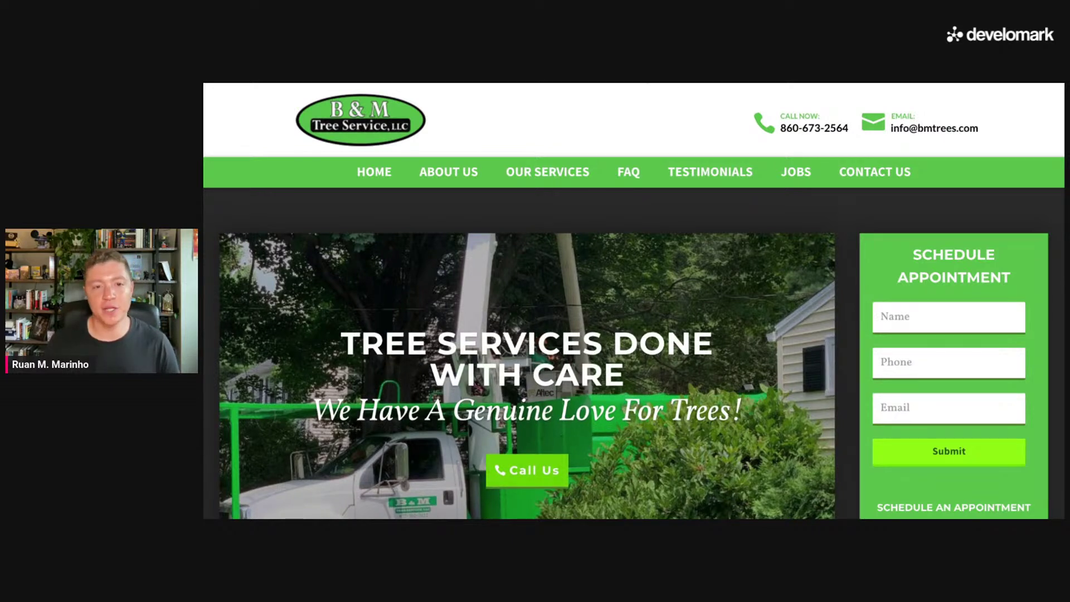
{"action": "key", "text": "ctrl+Tab"}
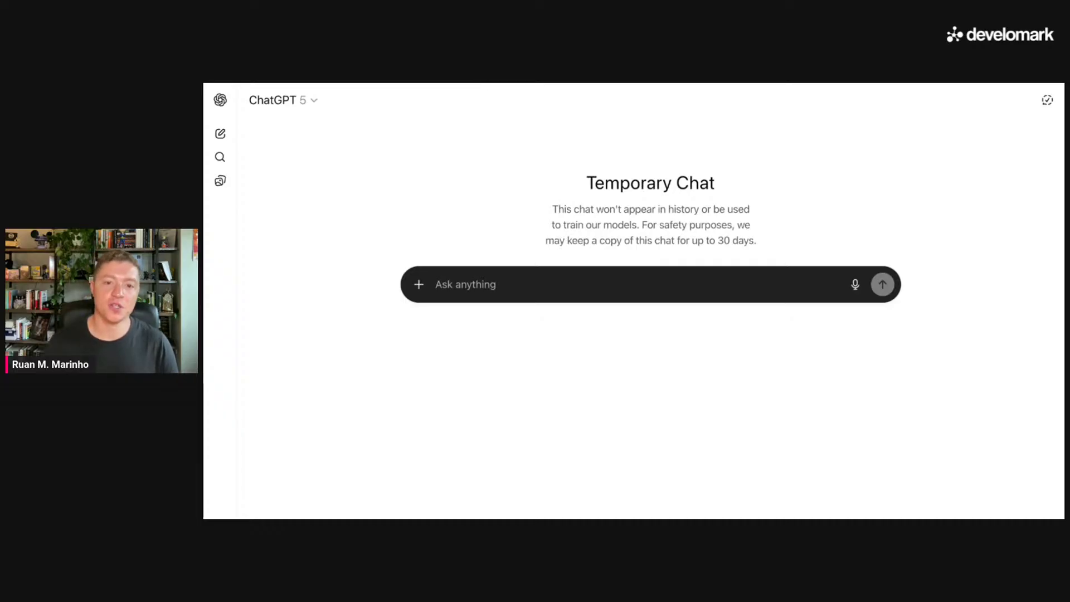
{"action": "key", "text": "ctrl+Tab"}
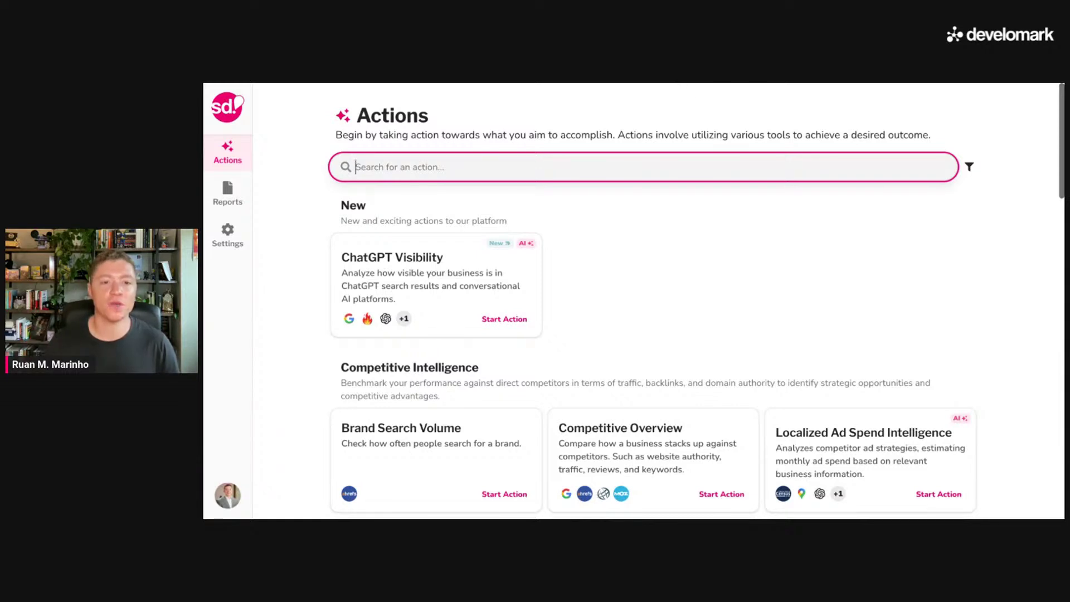
{"action": "key", "text": "ctrl+Tab"}
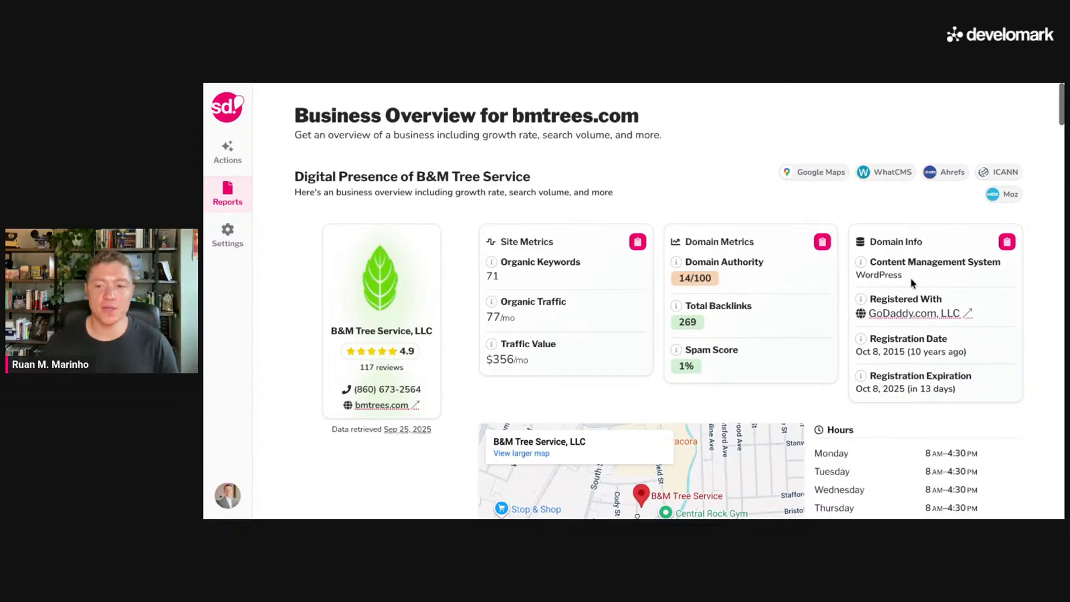
- Examine the content management system and registrar under Domain Info and the domain authority under Domain Metrics
{"action": "left_click_drag", "start_coordinate": [913, 283], "coordinate": [887, 263]}
{"action": "scroll", "coordinate": [902, 263], "scroll_direction": "up", "scroll_amount": 5}
{"action": "left_click_drag", "start_coordinate": [790, 301], "coordinate": [774, 301]}
{"action": "left_click_drag", "start_coordinate": [674, 344], "coordinate": [457, 308]}
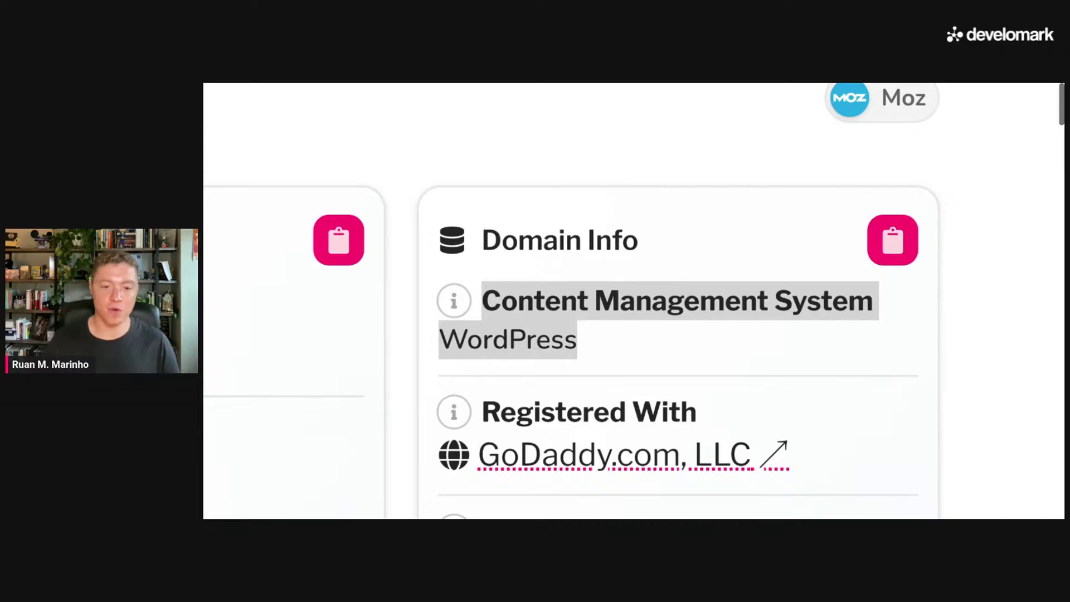
{"action": "left_click", "coordinate": [715, 331]}
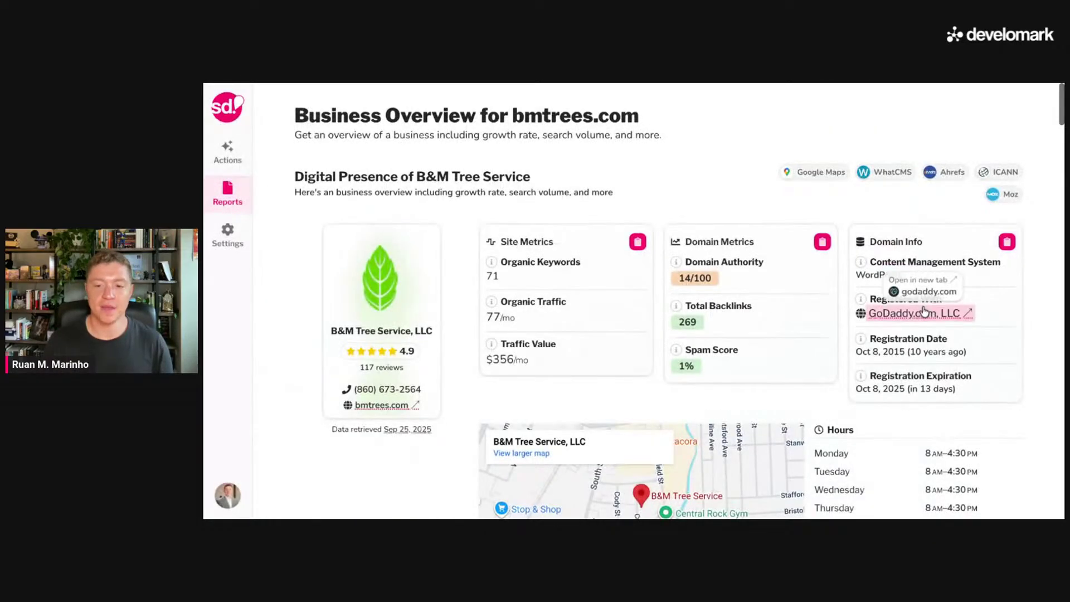
{"action": "left_click_drag", "start_coordinate": [879, 304], "coordinate": [875, 301]}
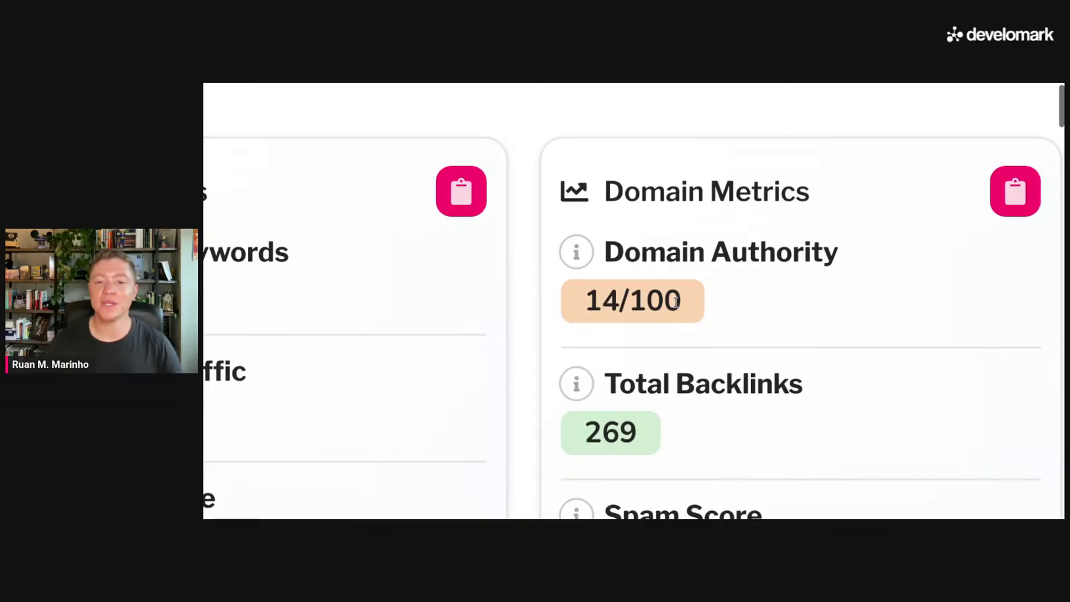
{"action": "scroll", "coordinate": [747, 316], "scroll_direction": "down", "scroll_amount": 10}
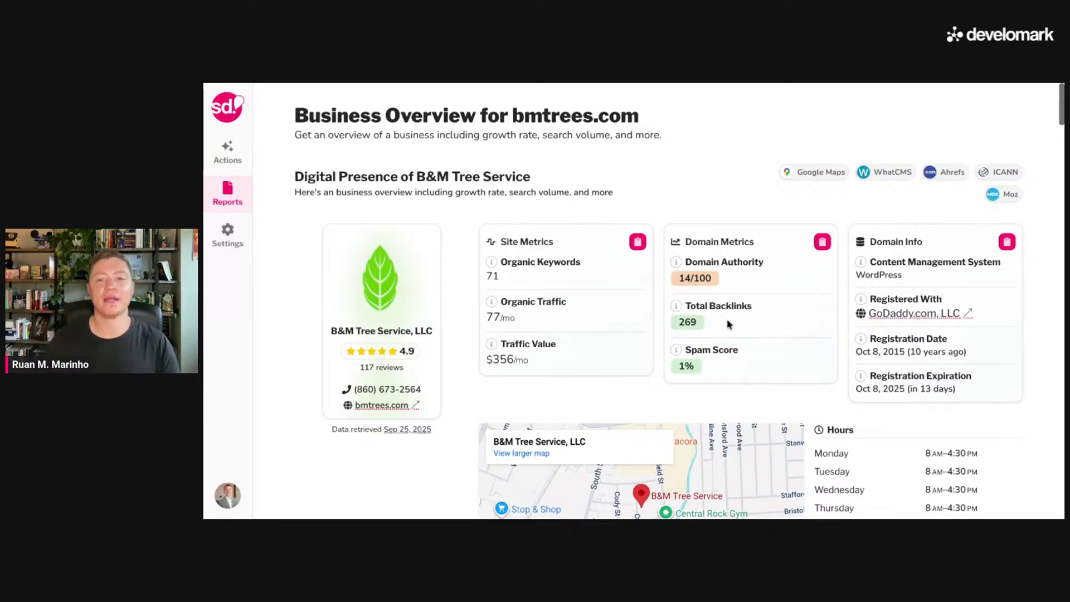
- Review the Customer Sentiment section and inspect the word cloud terms beside the Word Frequency Table, including crew, yard, company and price
{"action": "scroll", "coordinate": [1021, 359], "scroll_direction": "down", "scroll_amount": 7}
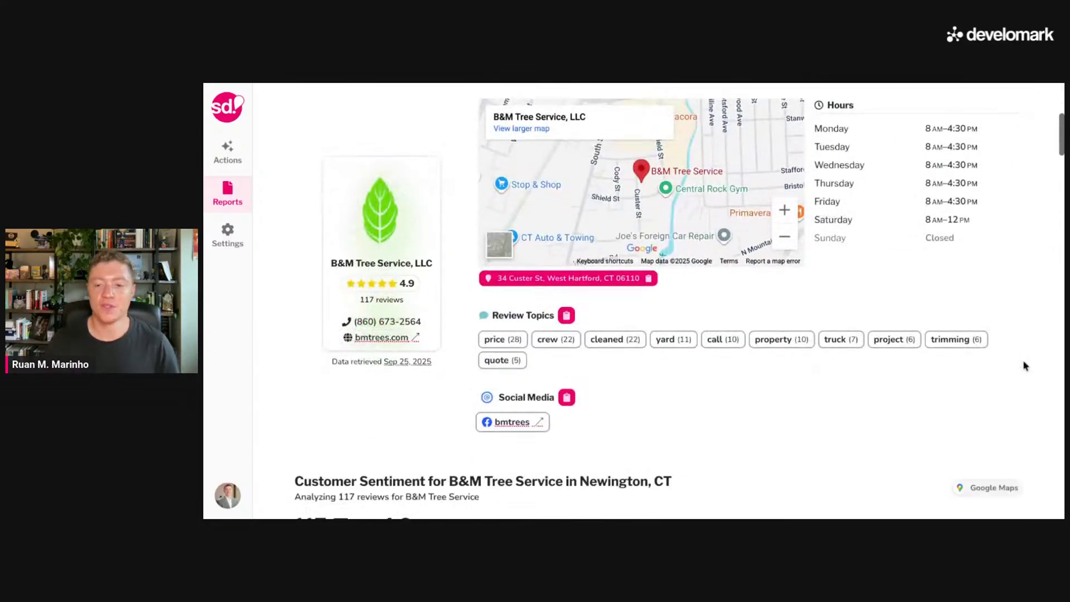
{"action": "scroll", "coordinate": [1018, 364], "scroll_direction": "down", "scroll_amount": 14}
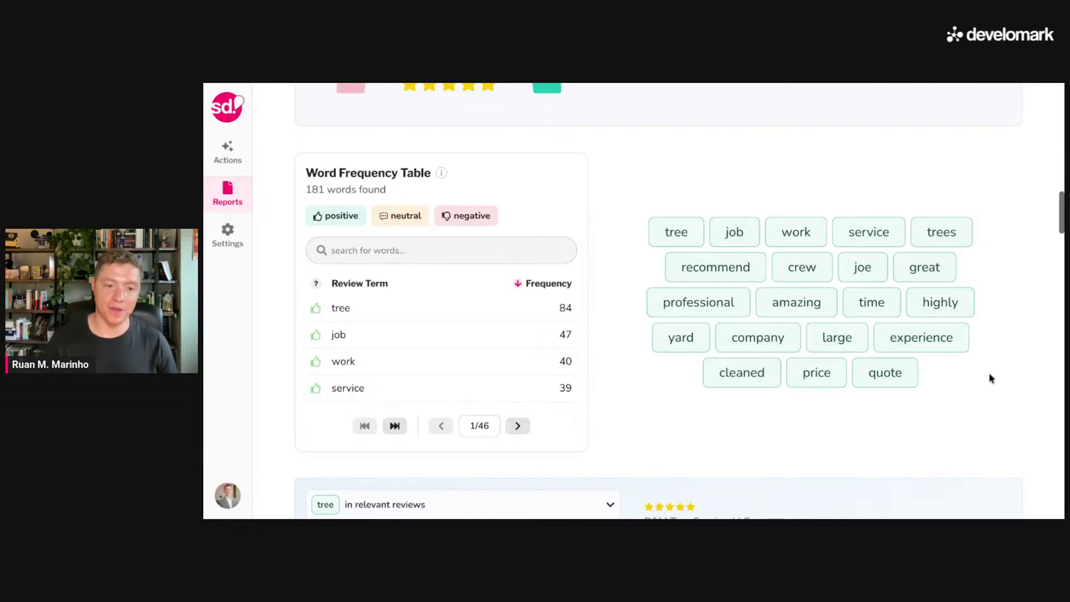
{"action": "mouse_move", "coordinate": [677, 238]}
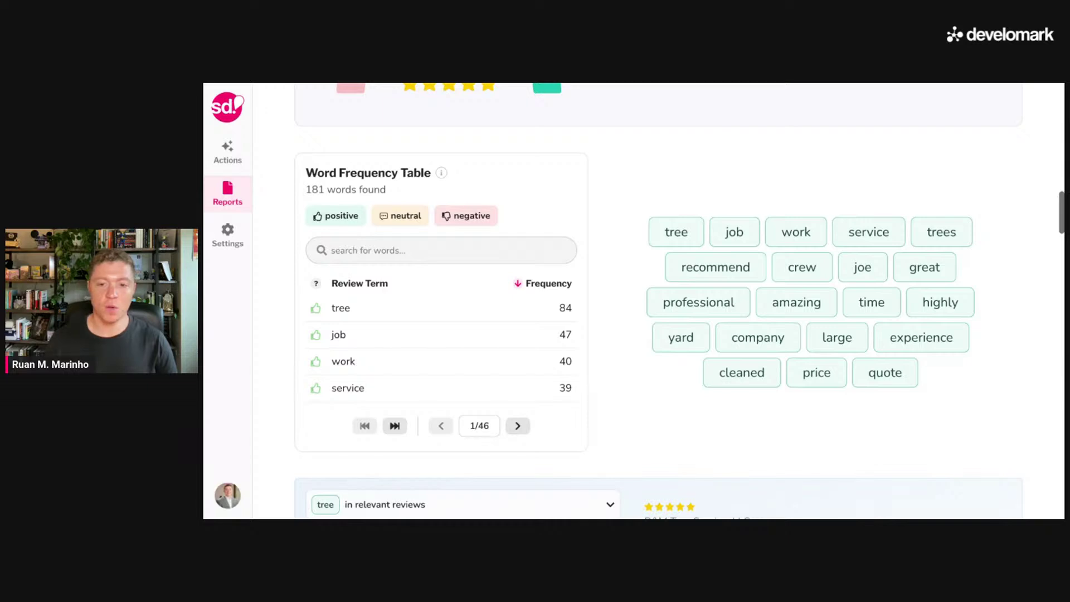
{"action": "mouse_move", "coordinate": [690, 271]}
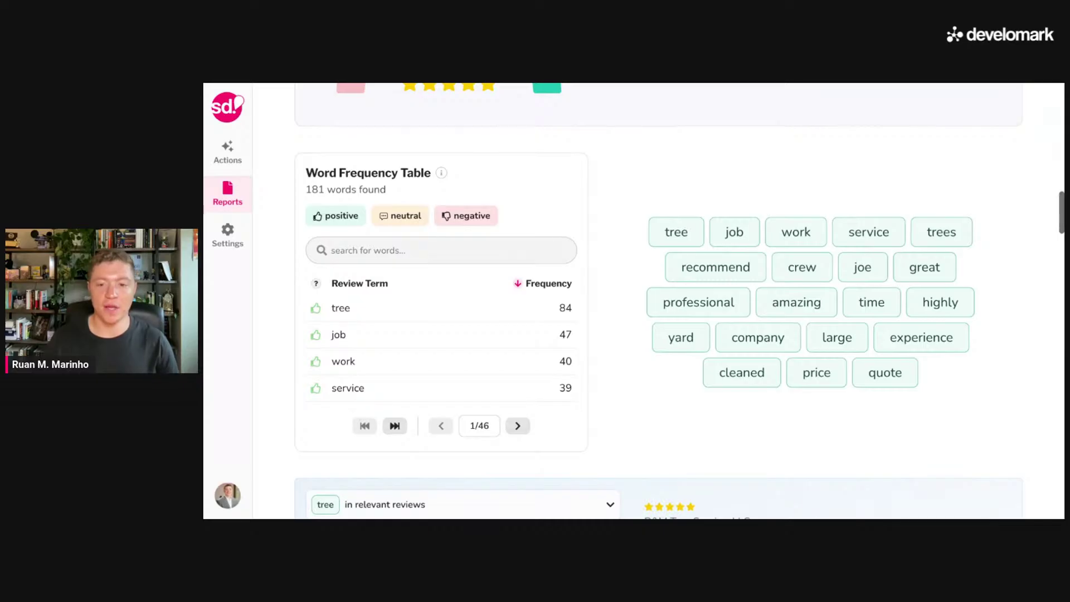
{"action": "mouse_move", "coordinate": [796, 275]}
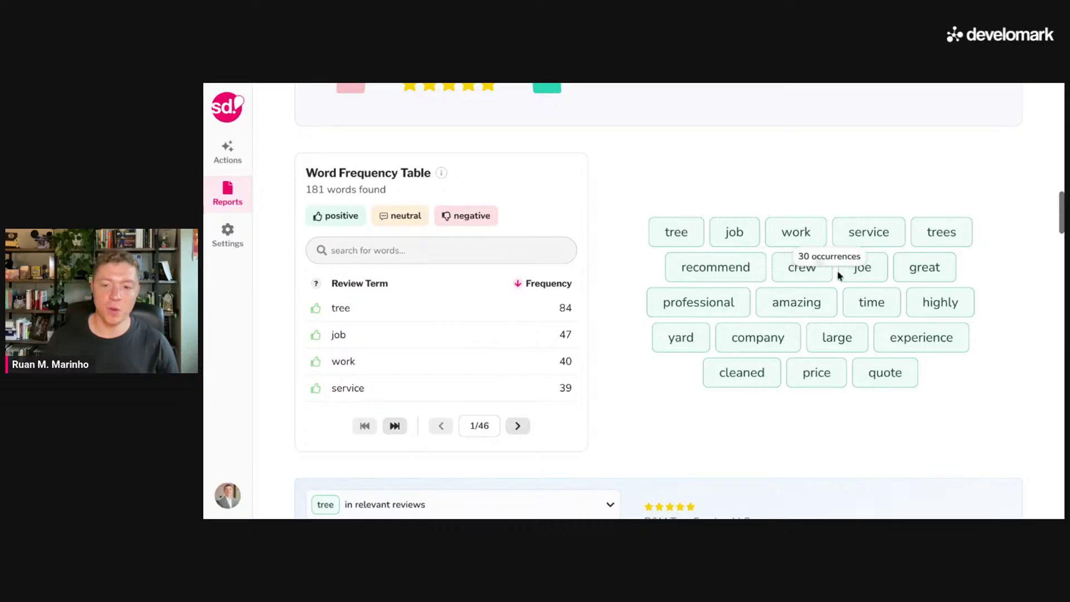
{"action": "mouse_move", "coordinate": [843, 271]}
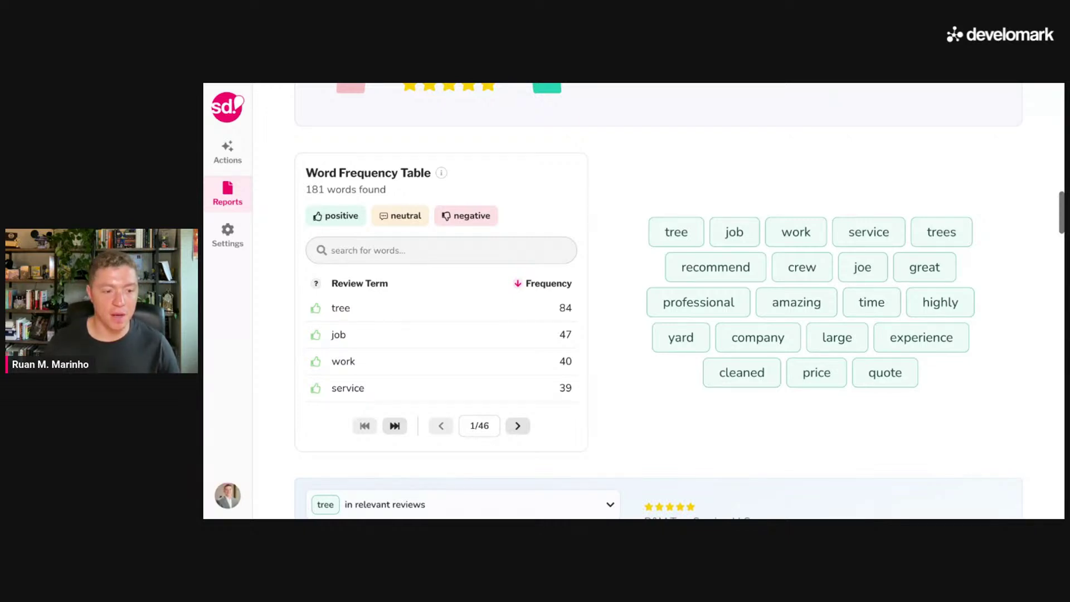
{"action": "mouse_move", "coordinate": [681, 344]}
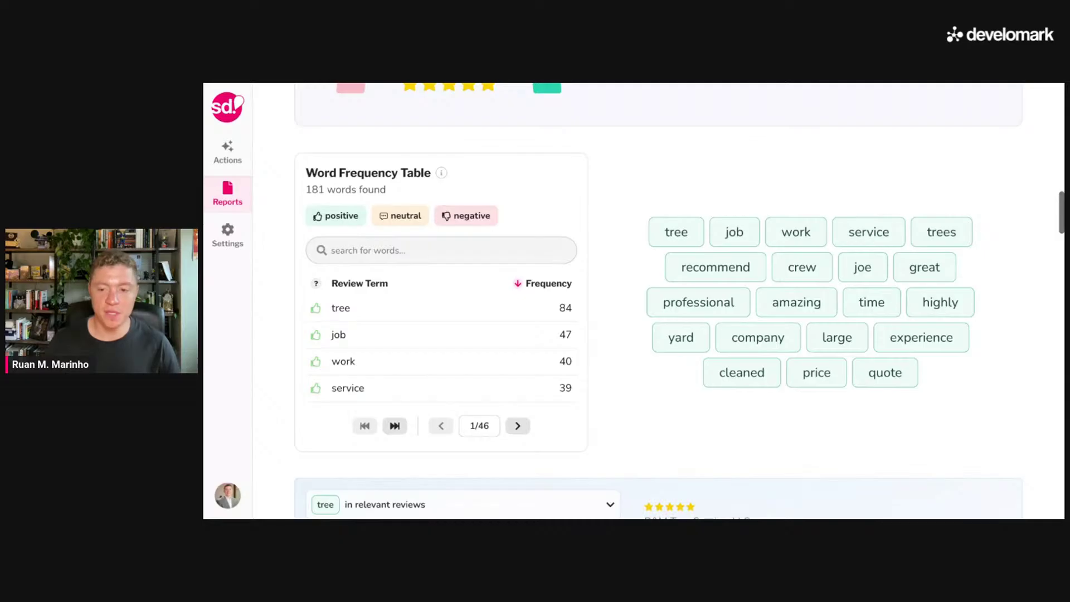
{"action": "mouse_move", "coordinate": [761, 344]}
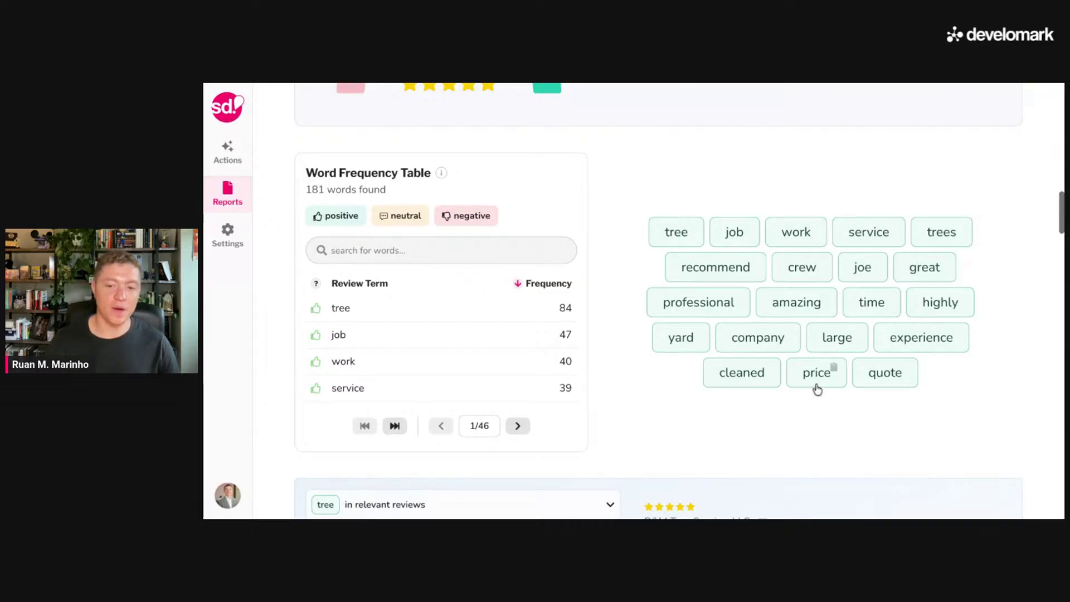
{"action": "mouse_move", "coordinate": [859, 381]}
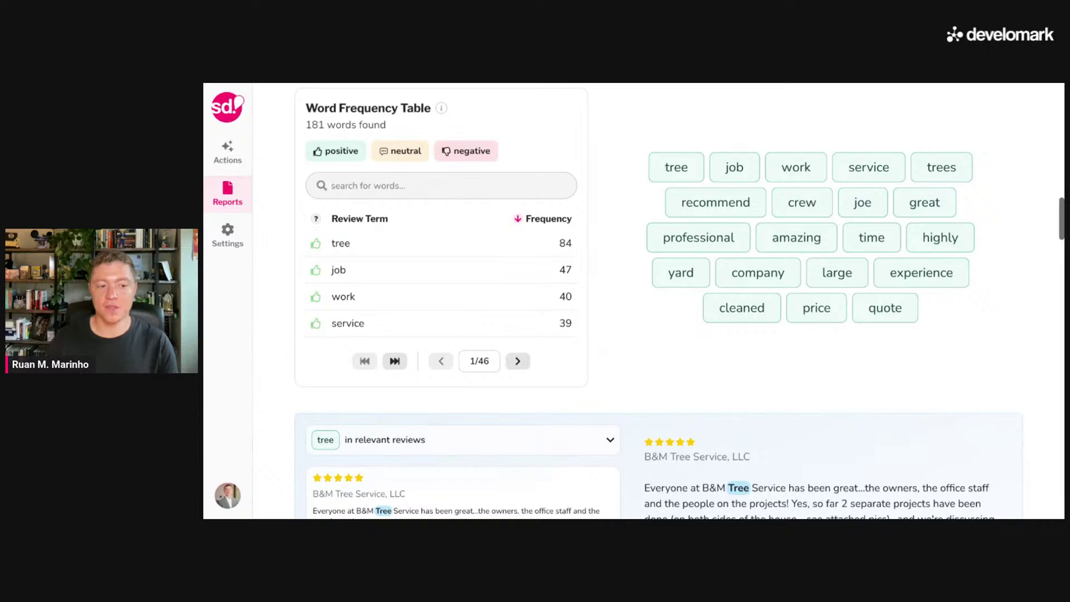
- Filter the relevant reviews by "yard", read the first two, and highlight "My yard looks like they were never here" in the second
{"action": "scroll", "coordinate": [1006, 376], "scroll_direction": "down", "scroll_amount": 2}
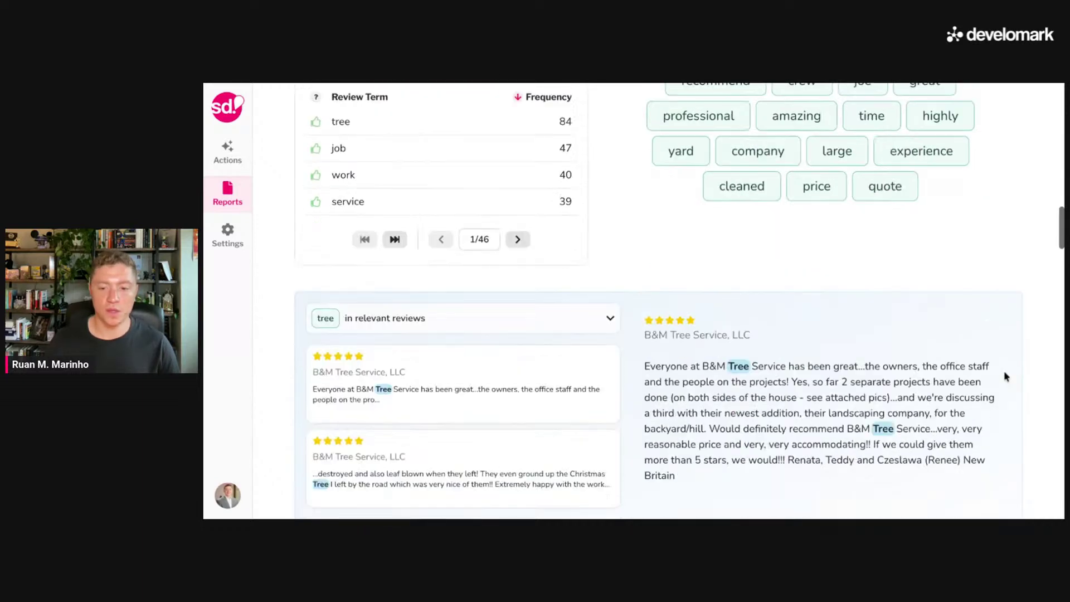
{"action": "scroll", "coordinate": [1006, 376], "scroll_direction": "down", "scroll_amount": 3}
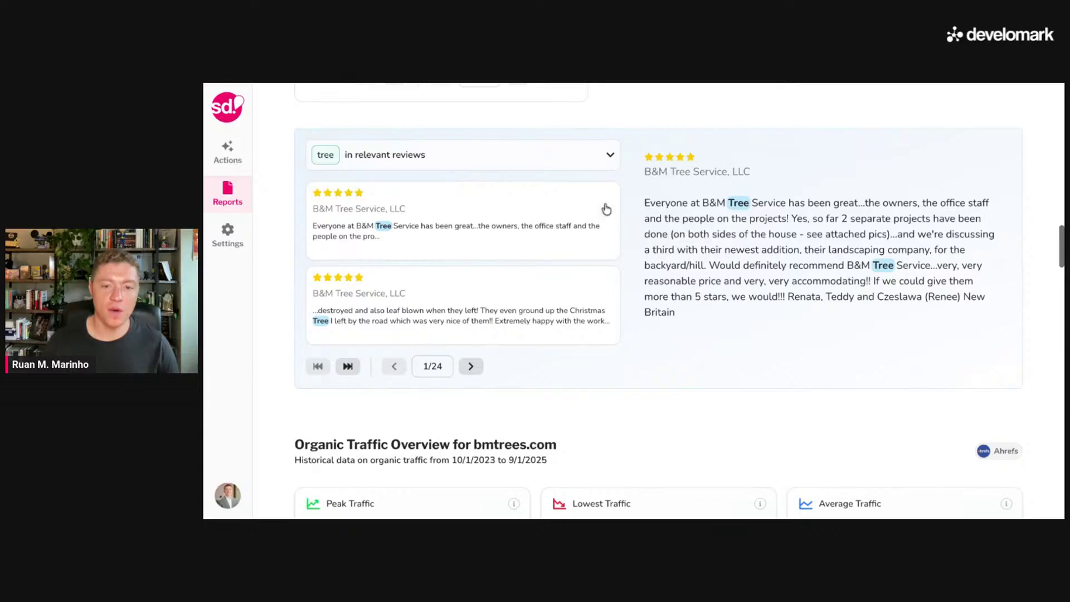
{"action": "left_click", "coordinate": [537, 160]}
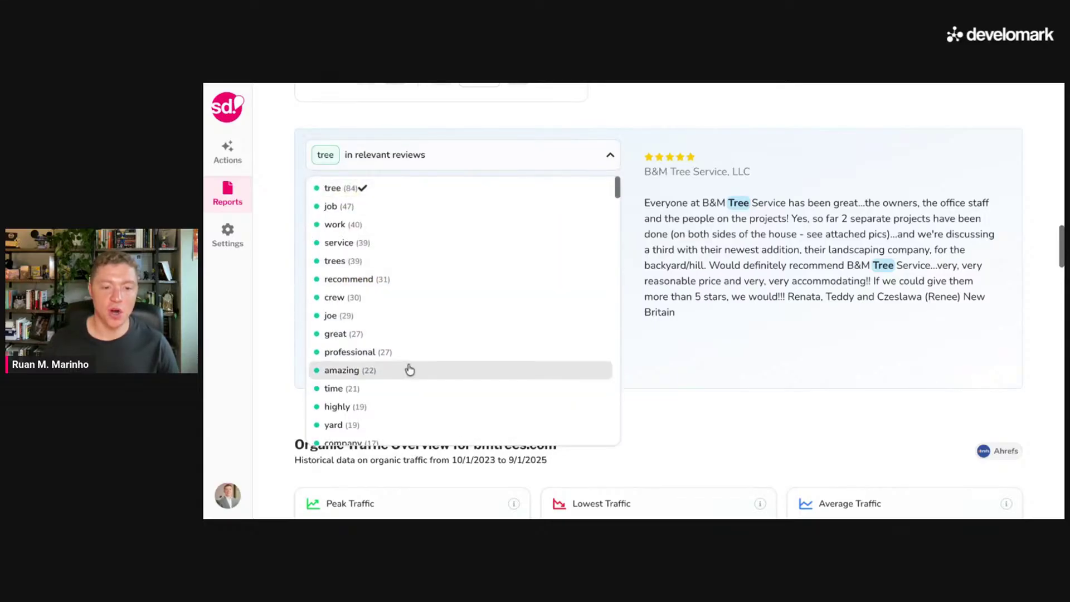
{"action": "left_click", "coordinate": [409, 425]}
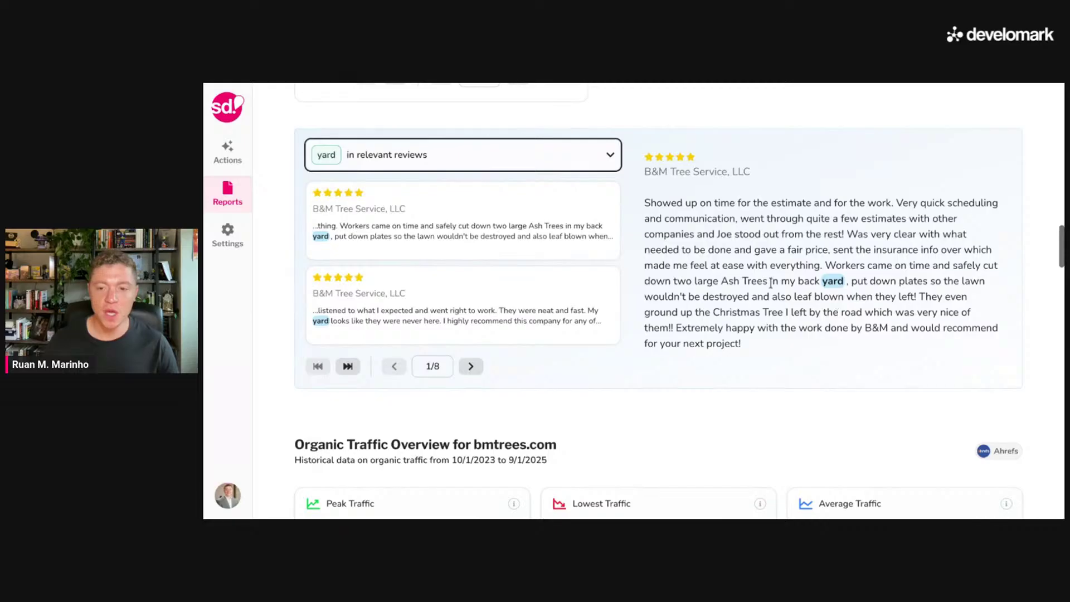
{"action": "left_click_drag", "start_coordinate": [732, 281], "coordinate": [882, 281]}
{"action": "left_click", "coordinate": [868, 281]}
{"action": "left_click", "coordinate": [467, 320]}
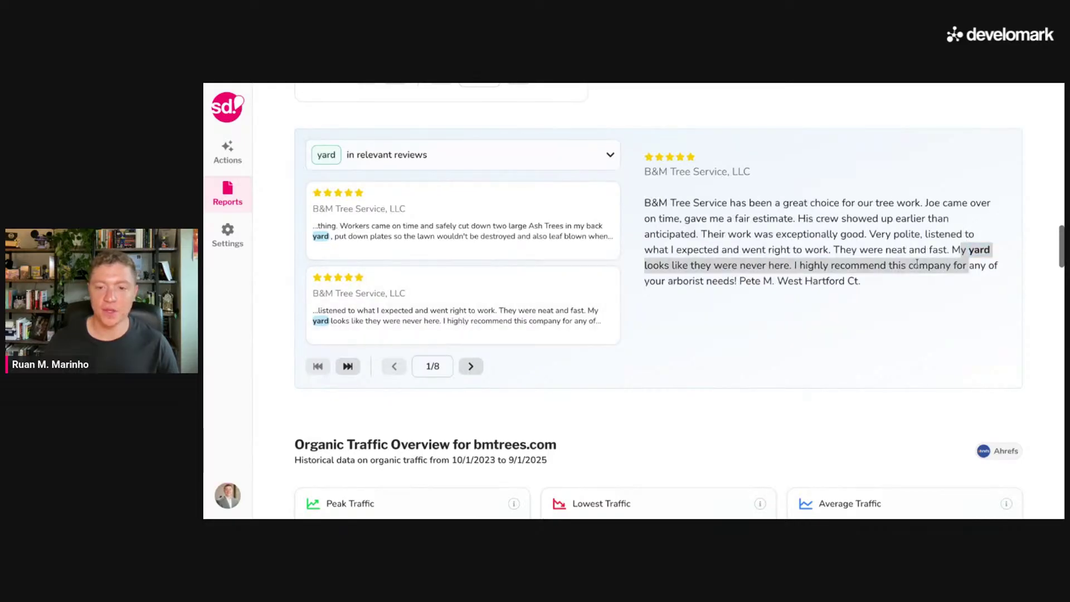
{"action": "left_click_drag", "start_coordinate": [791, 264], "coordinate": [952, 250]}
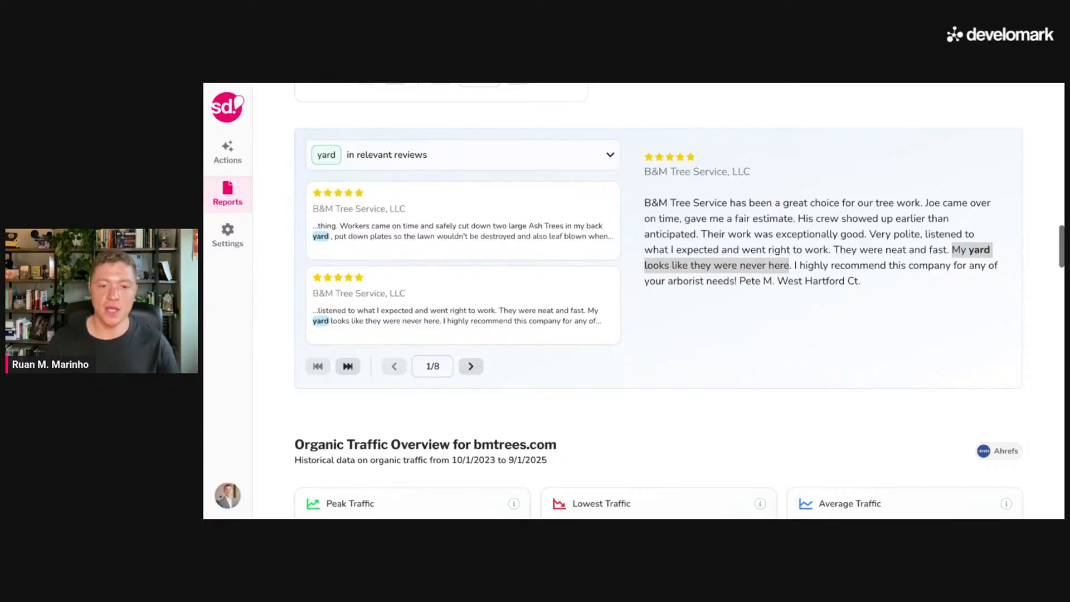
- Go to page 2 of the "yard" reviews and open both reviews on it in turn
{"action": "left_click", "coordinate": [482, 370]}
{"action": "left_click", "coordinate": [569, 246]}
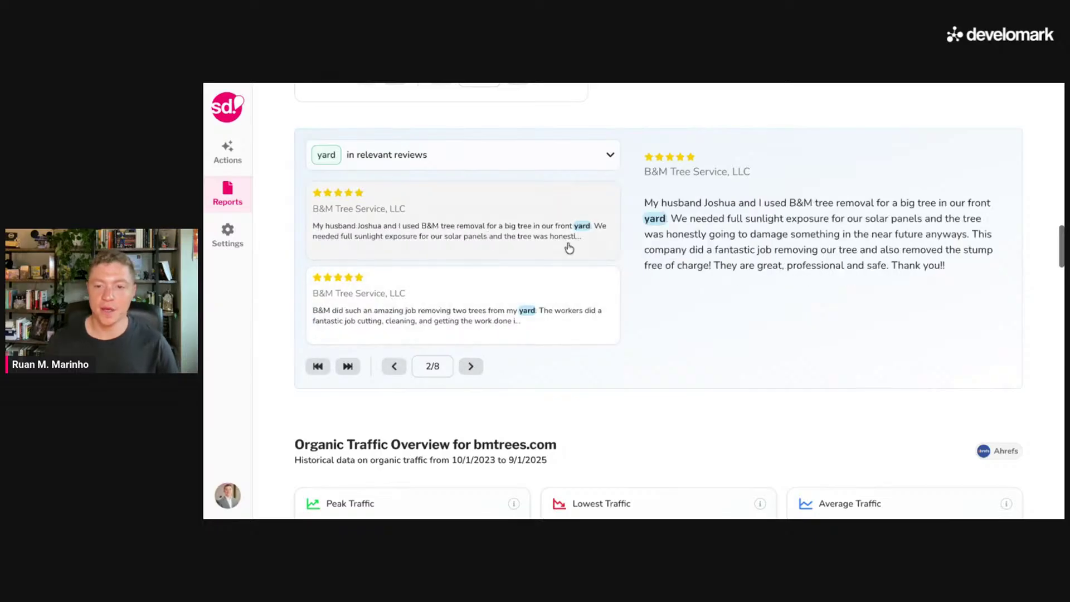
{"action": "left_click", "coordinate": [475, 310]}
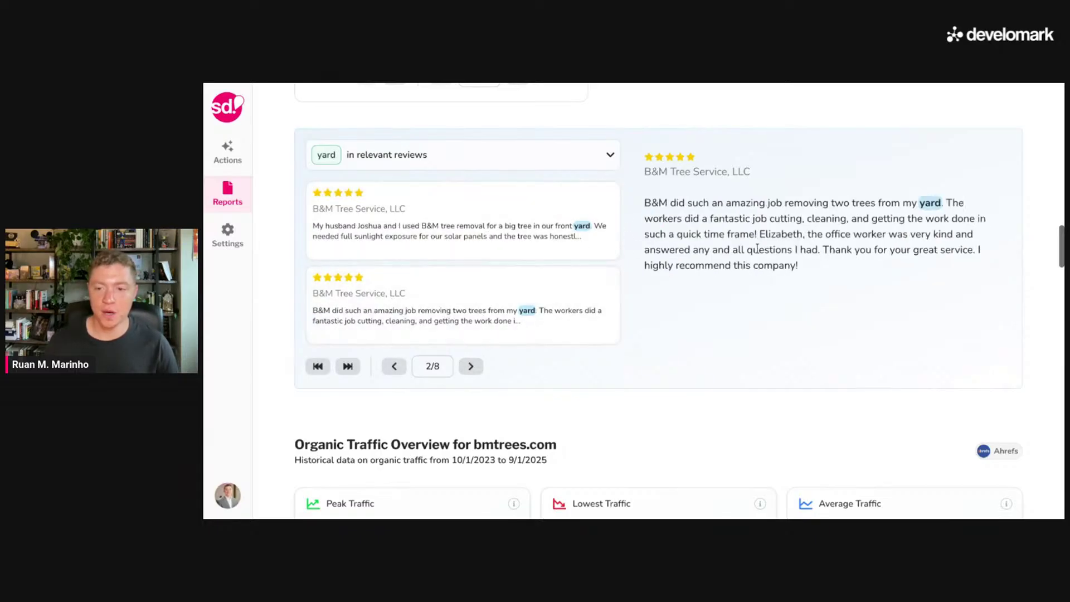
- On page 3 of the "yard" reviews, highlight the "forest situation" passage in the first and the "nobody'd know there was a tree" passage in the second
{"action": "left_click", "coordinate": [471, 366]}
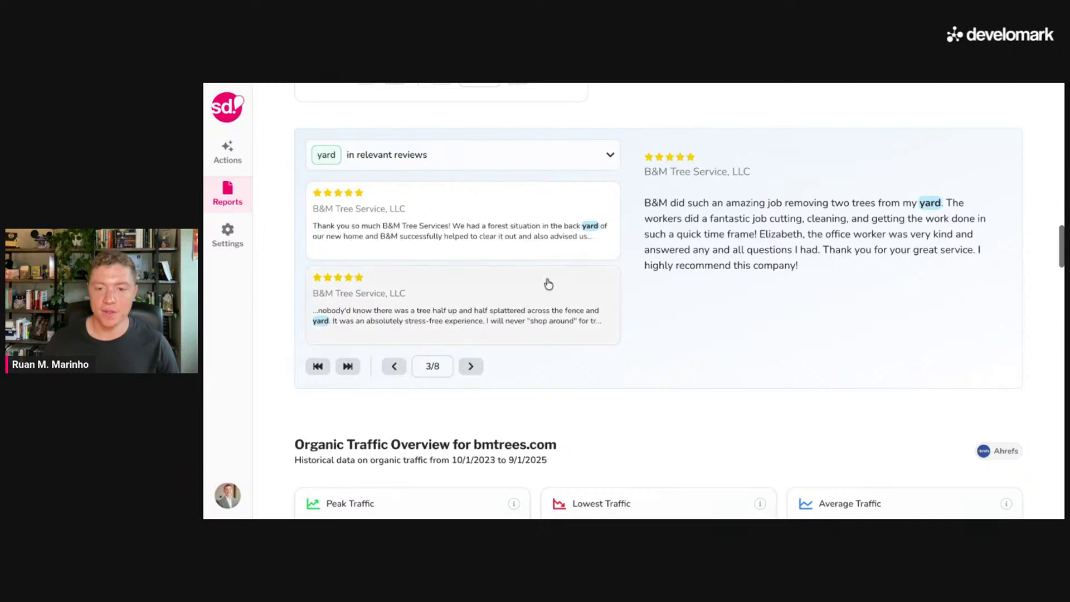
{"action": "left_click", "coordinate": [588, 252]}
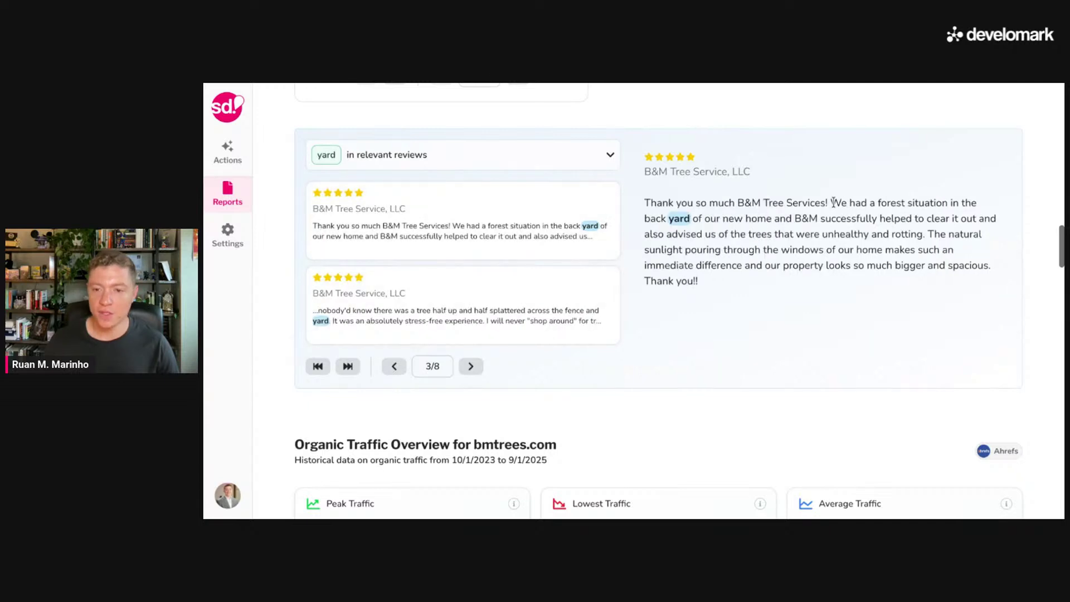
{"action": "left_click_drag", "start_coordinate": [831, 203], "coordinate": [782, 222]}
{"action": "left_click", "coordinate": [594, 285]}
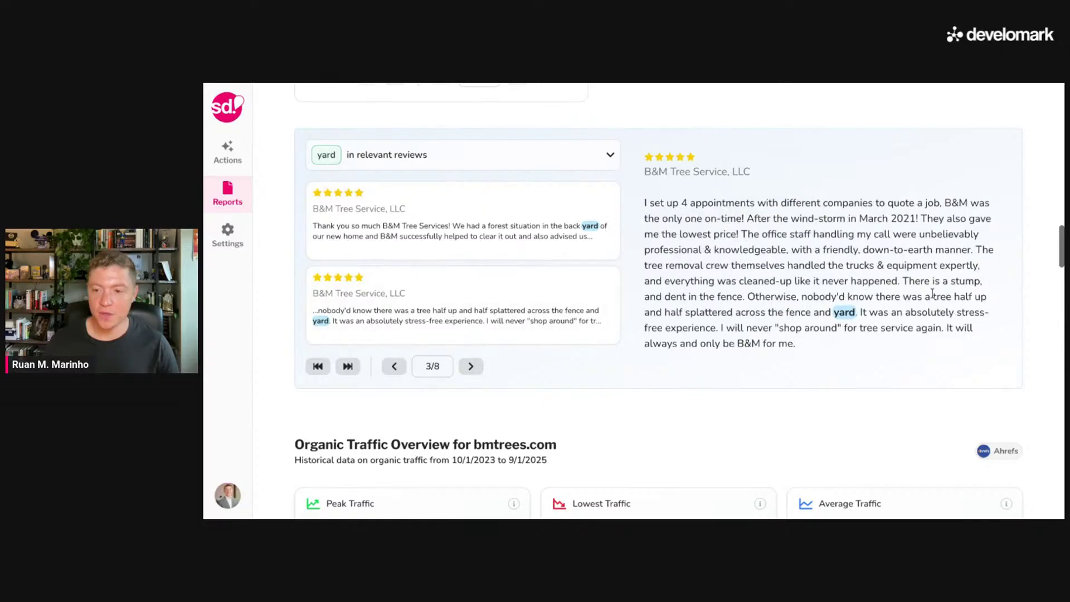
{"action": "left_click_drag", "start_coordinate": [748, 296], "coordinate": [850, 311]}
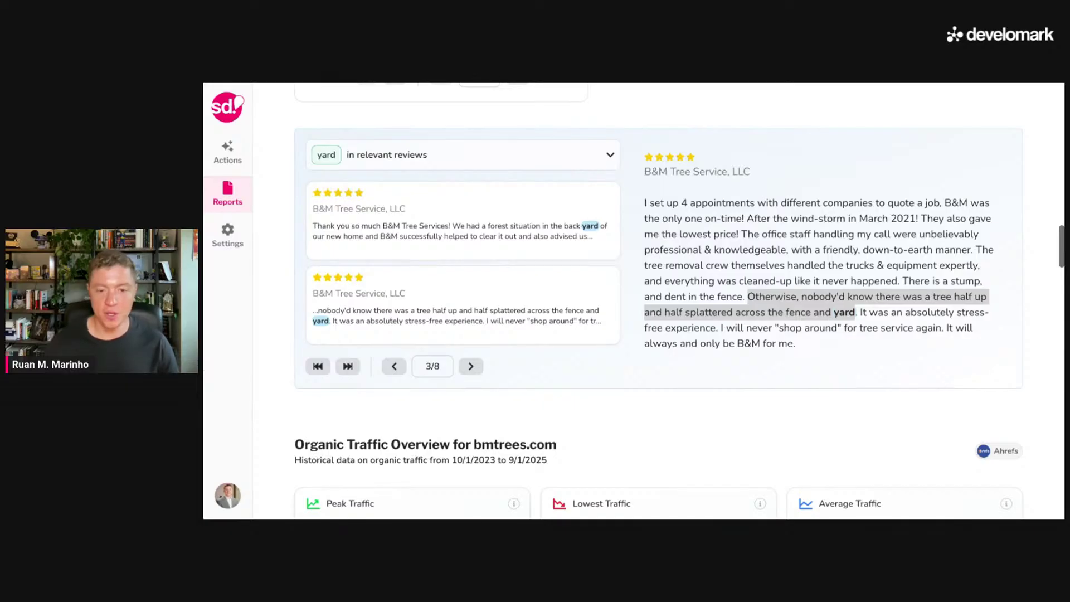
- On page 4 of the "yard" reviews, read both and highlight the second's passage from "The crew did a great job" to "yard spotless"
{"action": "left_click", "coordinate": [471, 366]}
{"action": "left_click", "coordinate": [466, 239]}
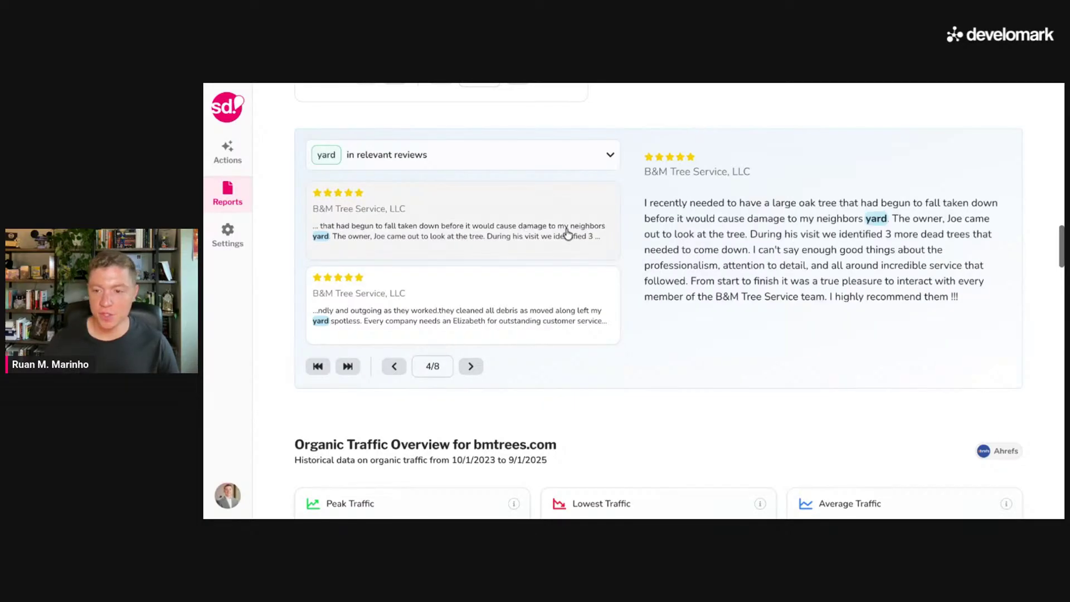
{"action": "left_click", "coordinate": [552, 284]}
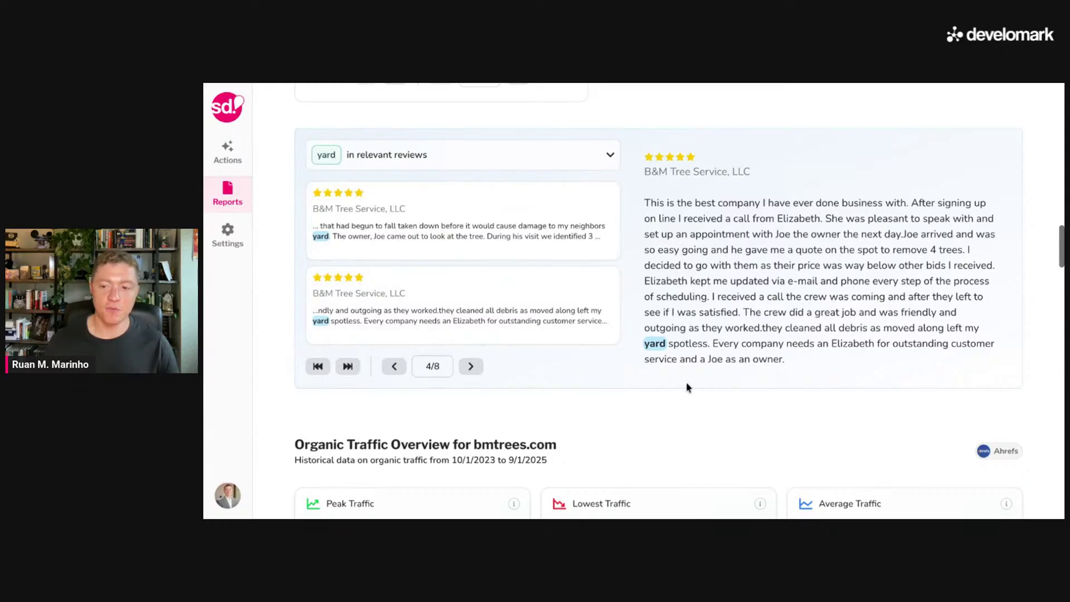
{"action": "left_click_drag", "start_coordinate": [708, 342], "coordinate": [744, 313]}
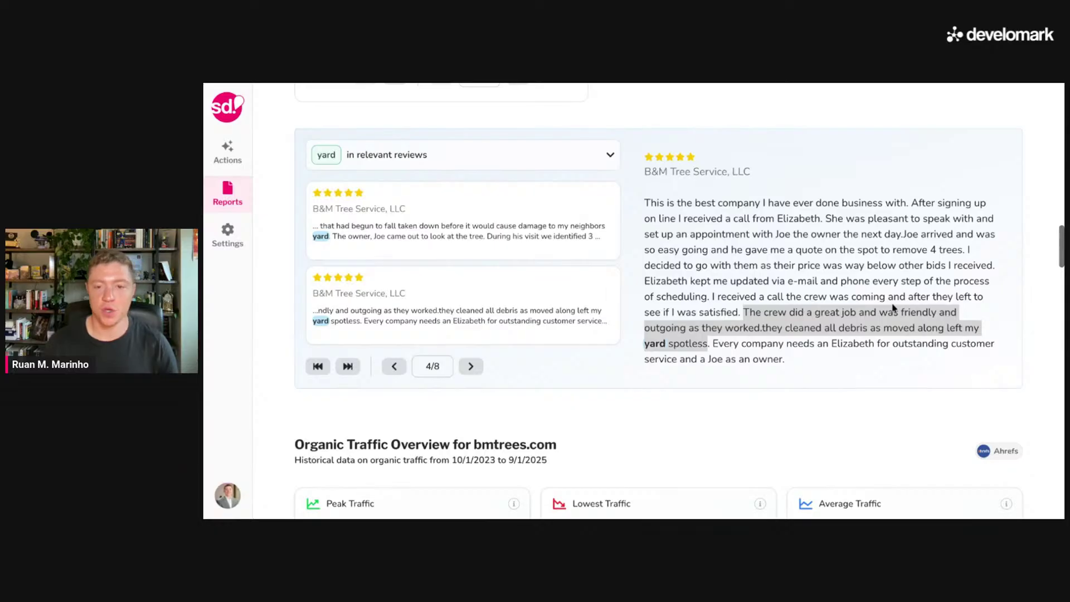
- Examine the two-year organic traffic chart for bmtrees.com, including the September 2025 visits
{"action": "scroll", "coordinate": [895, 310], "scroll_direction": "down", "scroll_amount": 5}
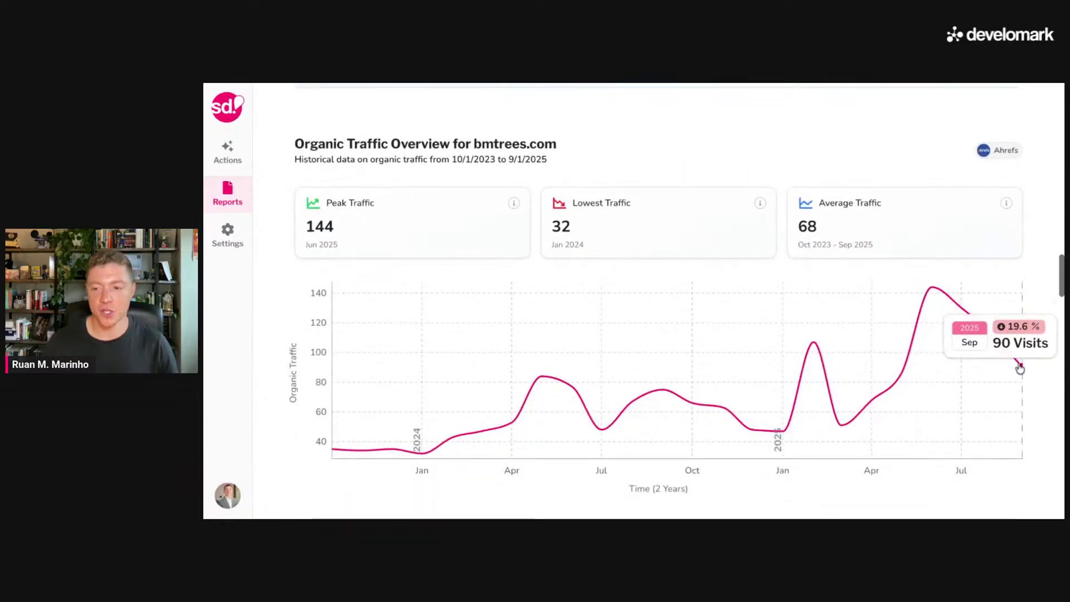
{"action": "mouse_move", "coordinate": [935, 325]}
{"action": "scroll", "coordinate": [935, 325], "scroll_direction": "down", "scroll_amount": 1}
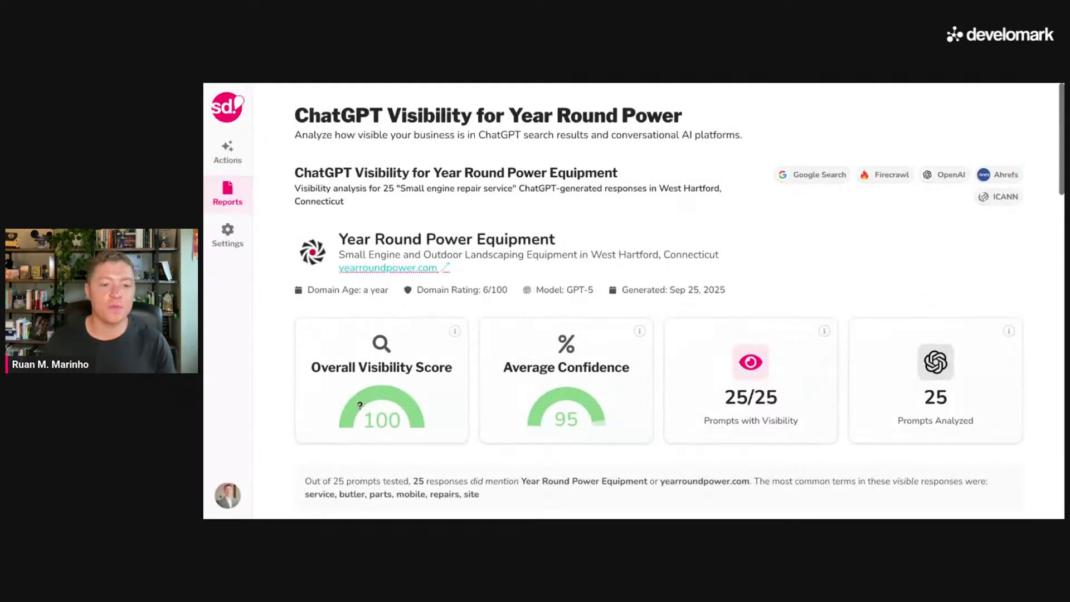
- Examine the overall visibility score, average confidence and prompt counts in the ChatGPT Visibility report for Year Round Power Equipment
{"action": "scroll", "coordinate": [373, 393], "scroll_direction": "up", "scroll_amount": 5}
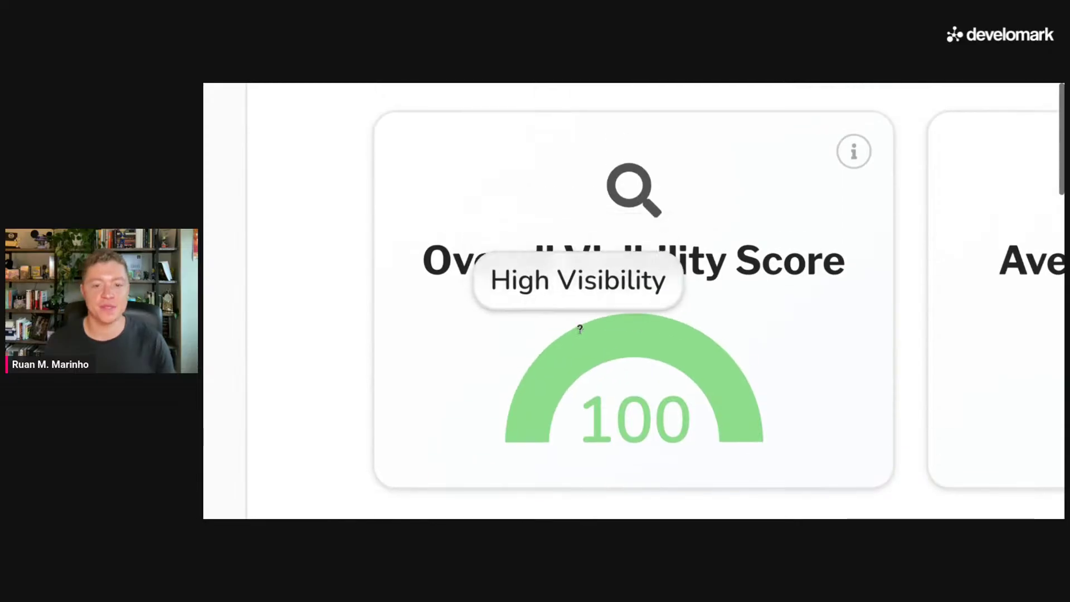
{"action": "scroll", "coordinate": [580, 333], "scroll_direction": "down", "scroll_amount": 5}
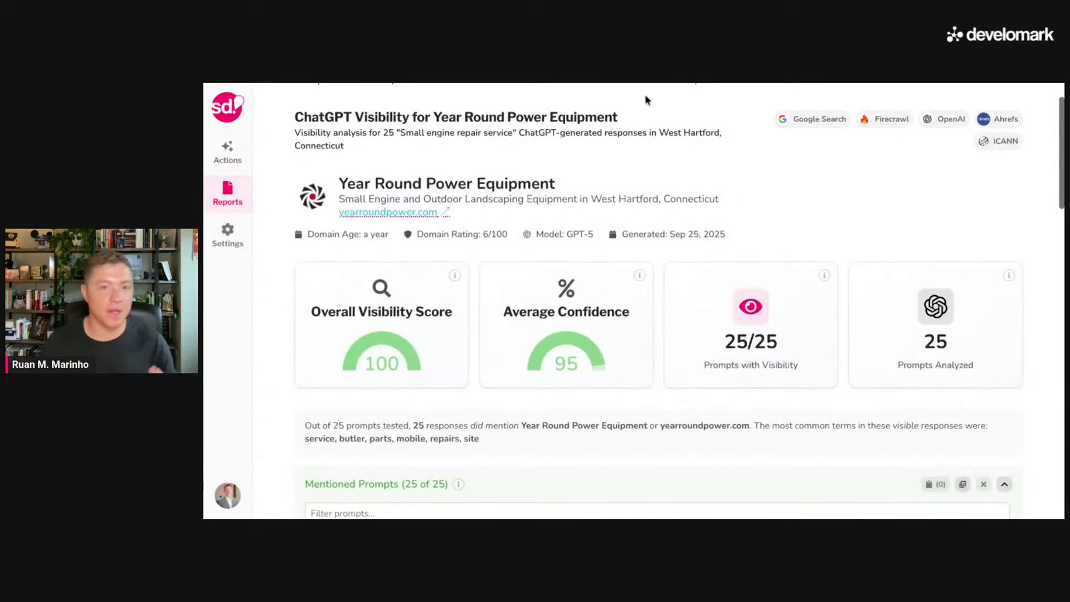
{"action": "scroll", "coordinate": [645, 98], "scroll_direction": "down", "scroll_amount": 1}
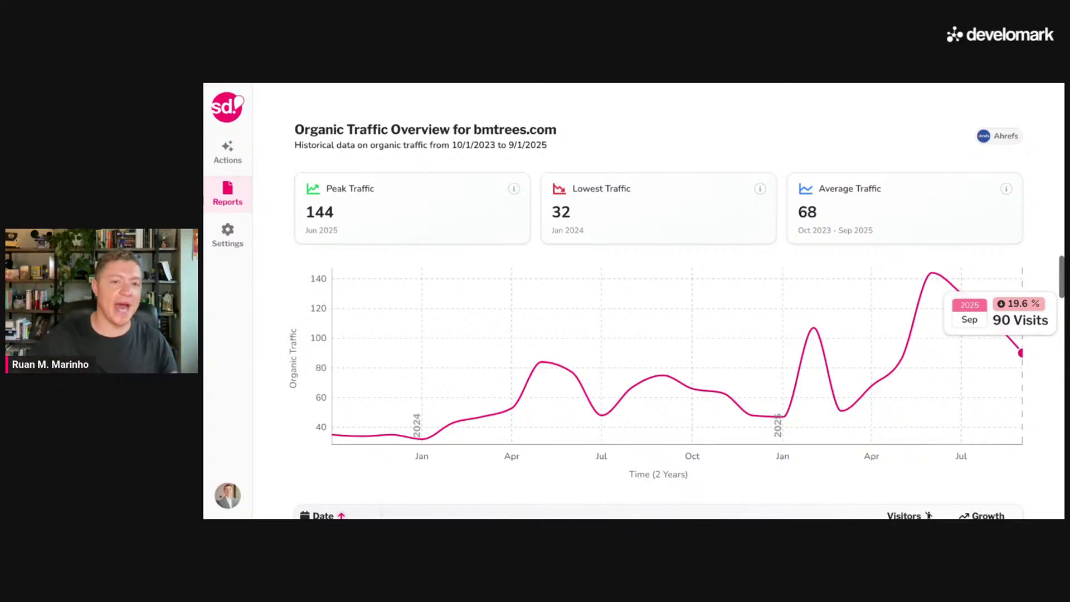
- Look over the Year Round Power website's homepage and return to its opening banner
{"action": "scroll", "coordinate": [657, 301], "scroll_direction": "down", "scroll_amount": 15}
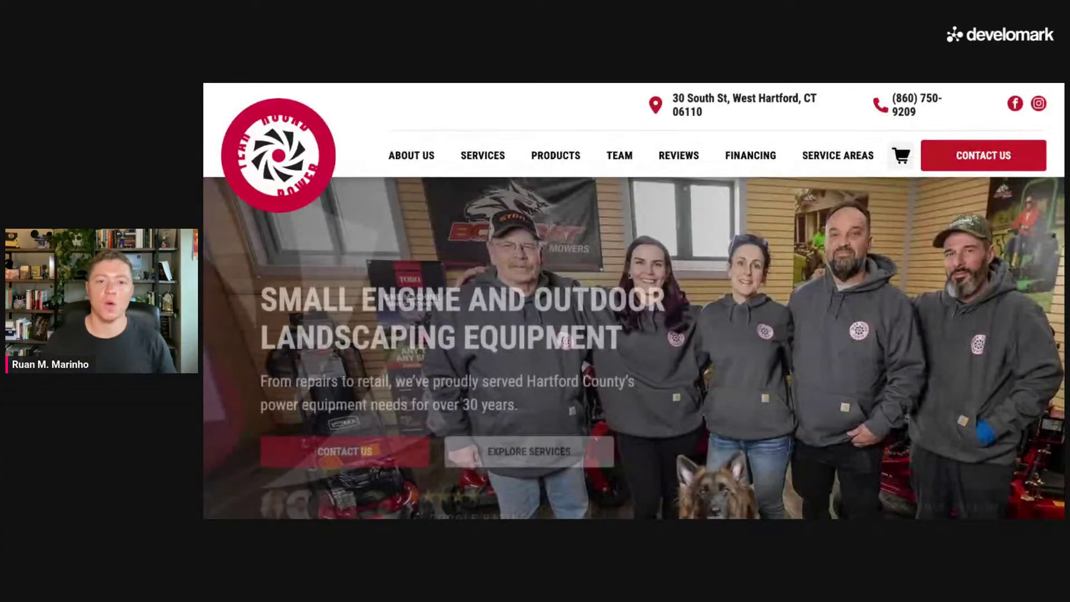
{"action": "scroll", "coordinate": [1059, 355], "scroll_direction": "down", "scroll_amount": 5}
{"action": "scroll", "coordinate": [1059, 356], "scroll_direction": "down", "scroll_amount": 15}
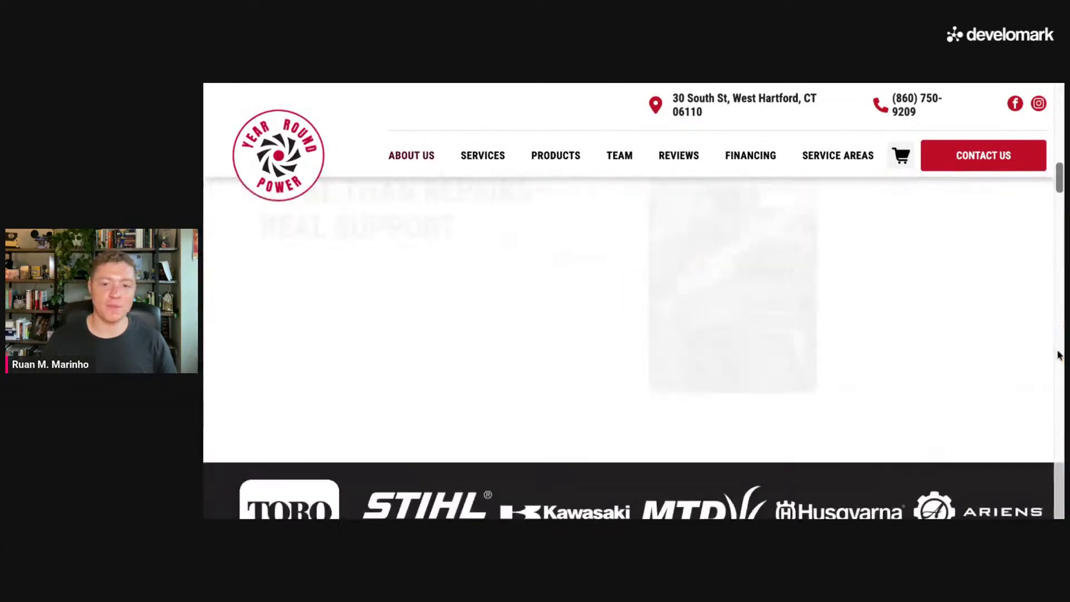
{"action": "scroll", "coordinate": [1044, 350], "scroll_direction": "up", "scroll_amount": 20}
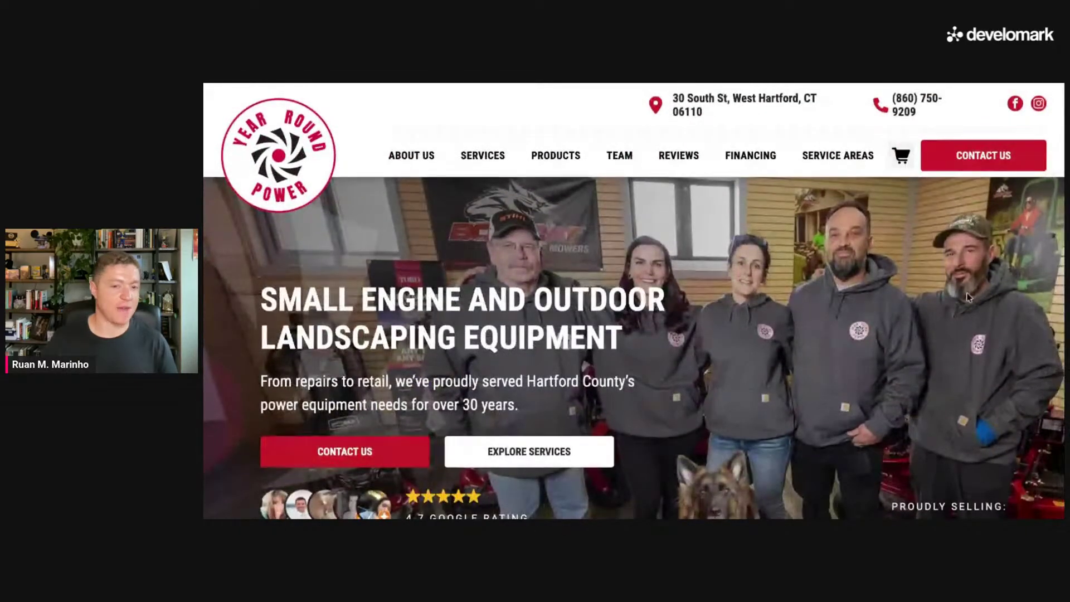
- Visit the site's About Us, Services, Products, Team, Reviews, Financing, Service Areas and Contact Us sections in turn
{"action": "left_click", "coordinate": [422, 161]}
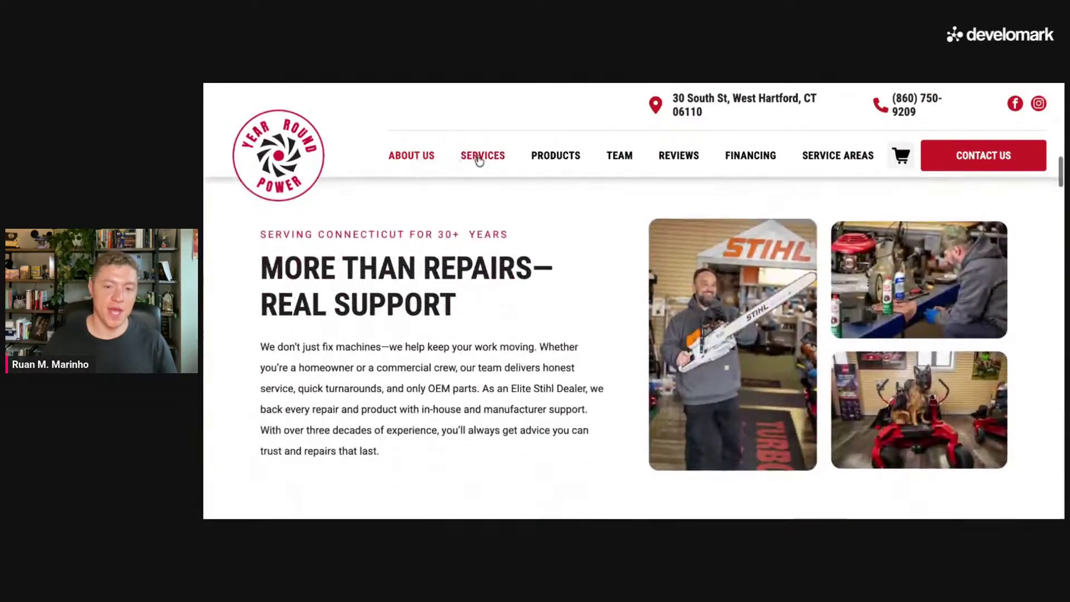
{"action": "left_click", "coordinate": [479, 161]}
{"action": "left_click", "coordinate": [550, 162]}
{"action": "left_click", "coordinate": [635, 162]}
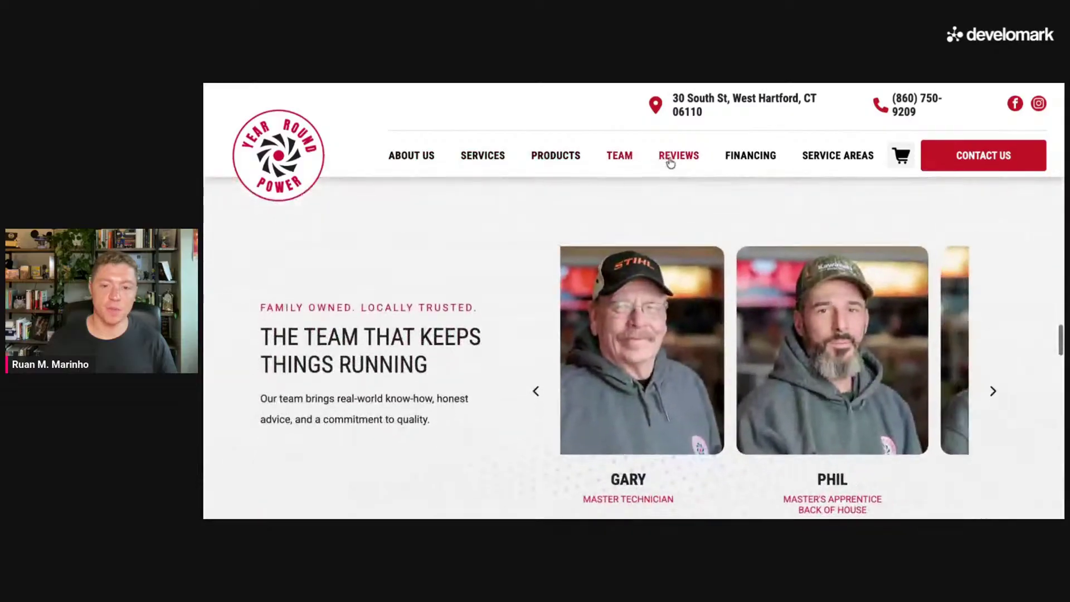
{"action": "left_click", "coordinate": [672, 161]}
{"action": "left_click", "coordinate": [742, 160]}
{"action": "left_click", "coordinate": [814, 163]}
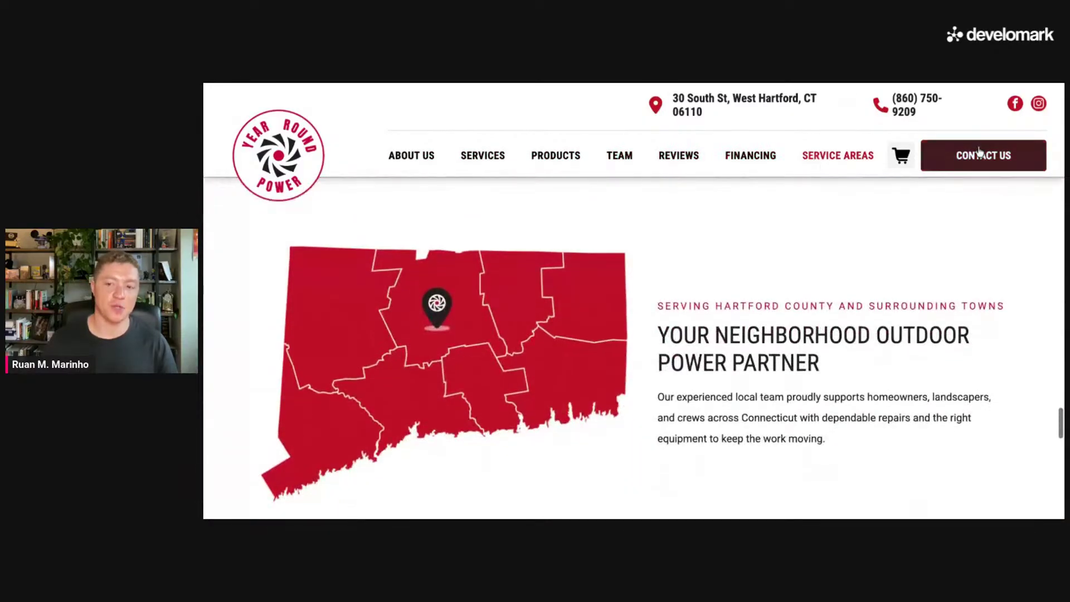
{"action": "left_click", "coordinate": [981, 157]}
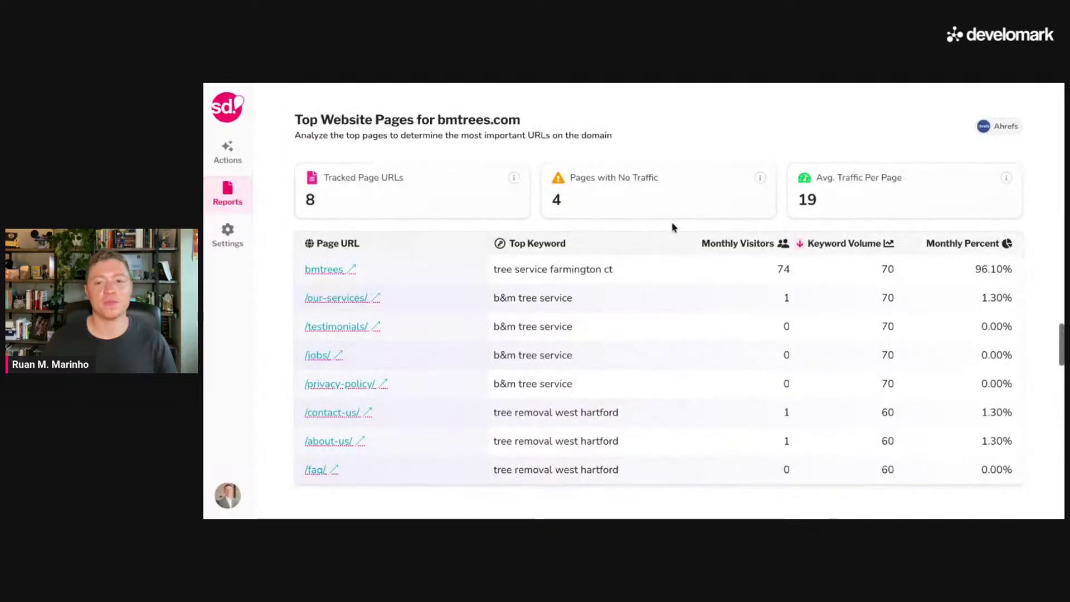
- Review Top Website Pages for bmtrees.com, highlighting the Pages with No Traffic and Tracked Page URLs figures before clearing the selection
{"action": "mouse_move", "coordinate": [759, 176]}
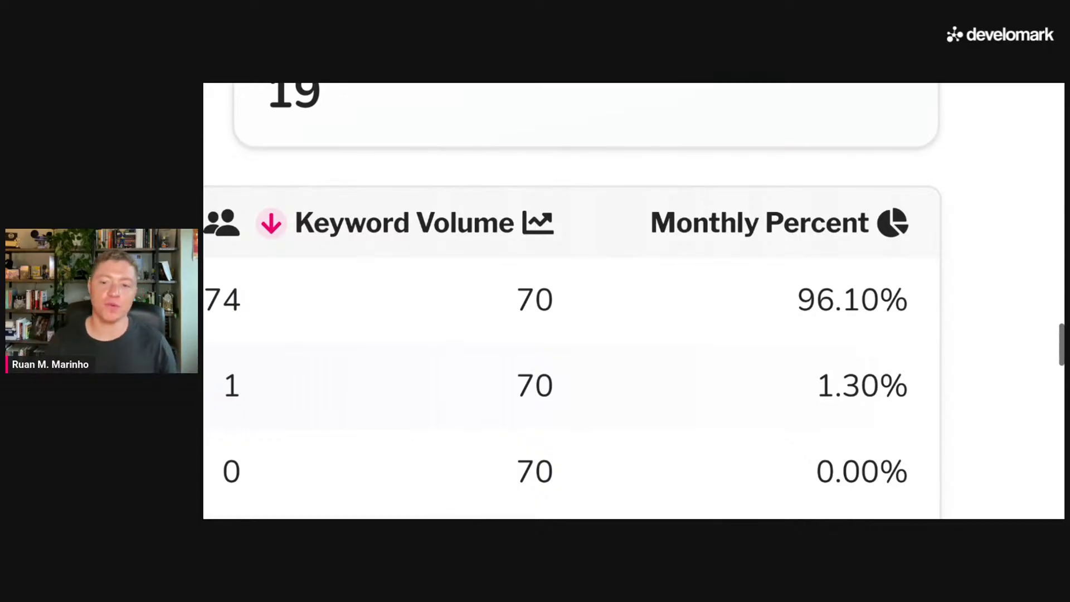
{"action": "scroll", "coordinate": [920, 322], "scroll_direction": "down", "scroll_amount": 5}
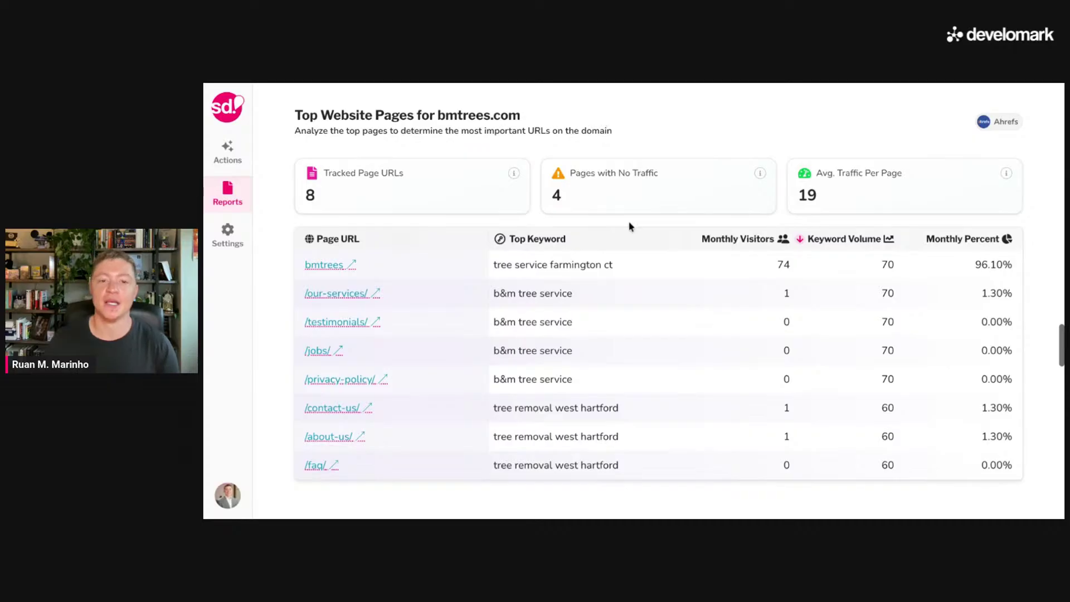
{"action": "left_click_drag", "start_coordinate": [642, 189], "coordinate": [552, 197]}
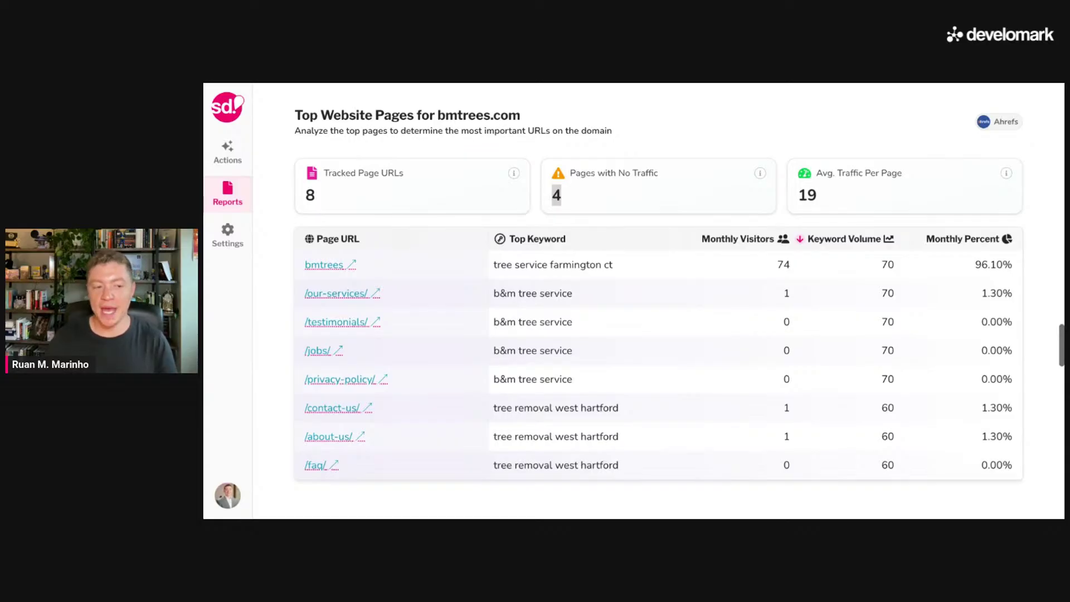
{"action": "left_click_drag", "start_coordinate": [571, 172], "coordinate": [605, 198]}
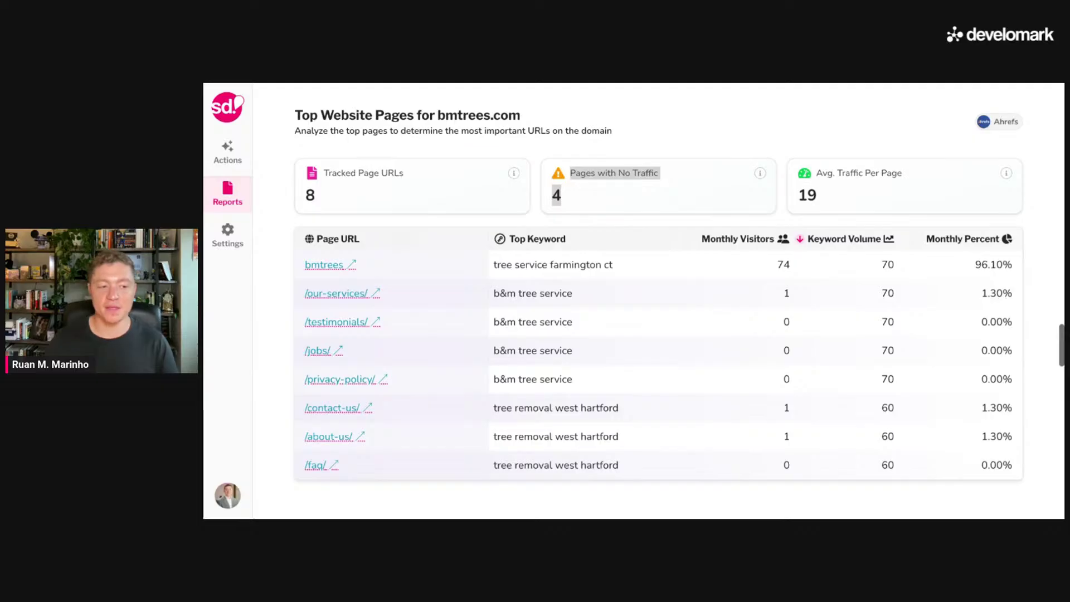
{"action": "left_click_drag", "start_coordinate": [325, 173], "coordinate": [357, 198]}
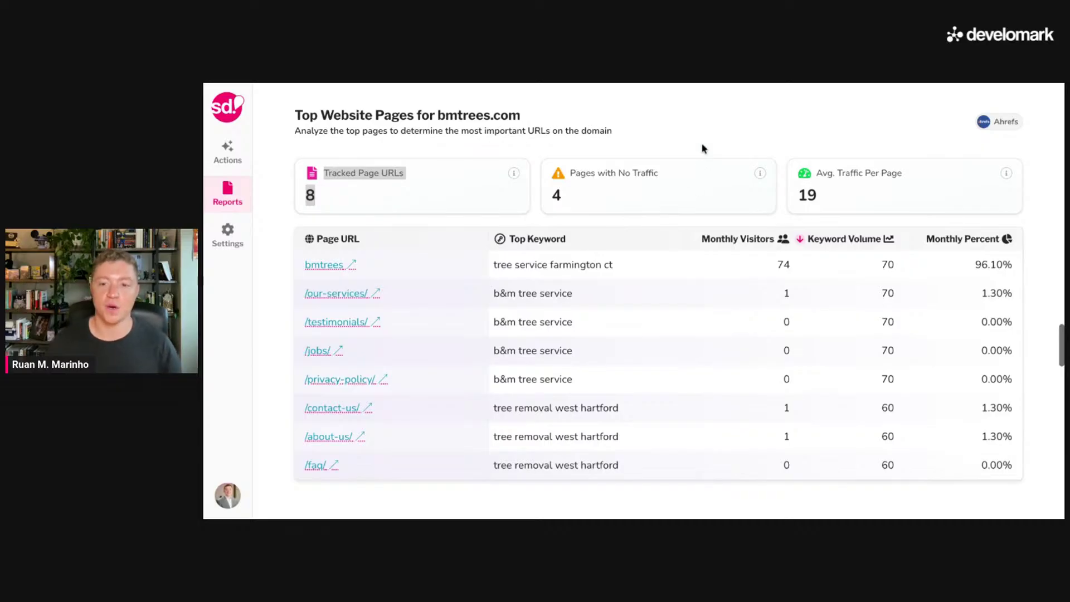
{"action": "left_click", "coordinate": [697, 158]}
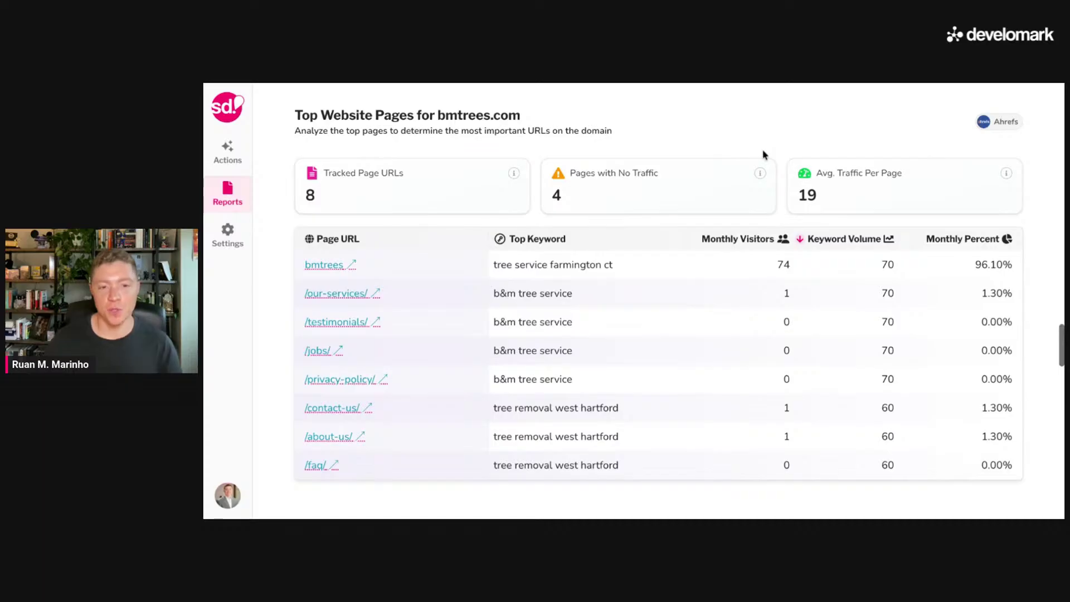
- Examine the bmtrees.com backlinks and the Top Keywords Driving Traffic section with its keyword summary and rankings
{"action": "scroll", "coordinate": [932, 270], "scroll_direction": "down", "scroll_amount": 10}
{"action": "scroll", "coordinate": [1010, 281], "scroll_direction": "down", "scroll_amount": 15}
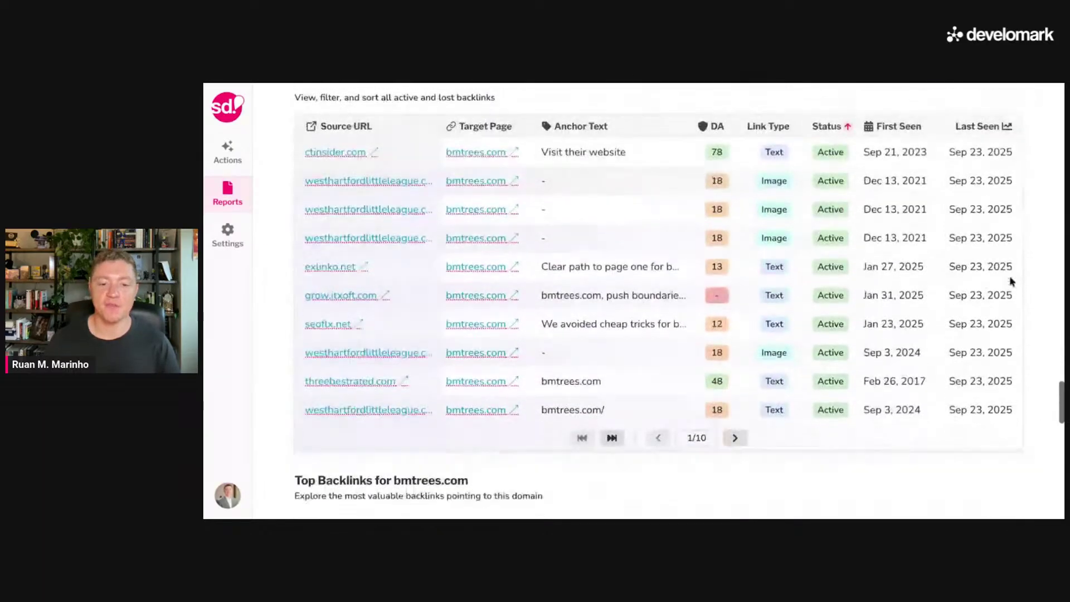
{"action": "scroll", "coordinate": [1010, 283], "scroll_direction": "down", "scroll_amount": 5}
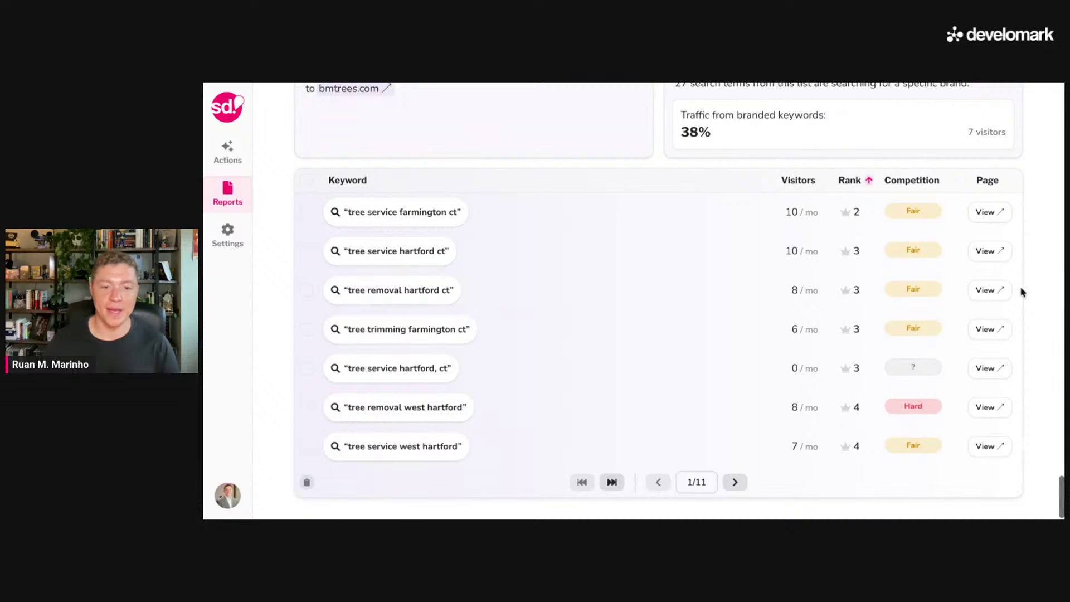
{"action": "key", "text": "ctrl+minus"}
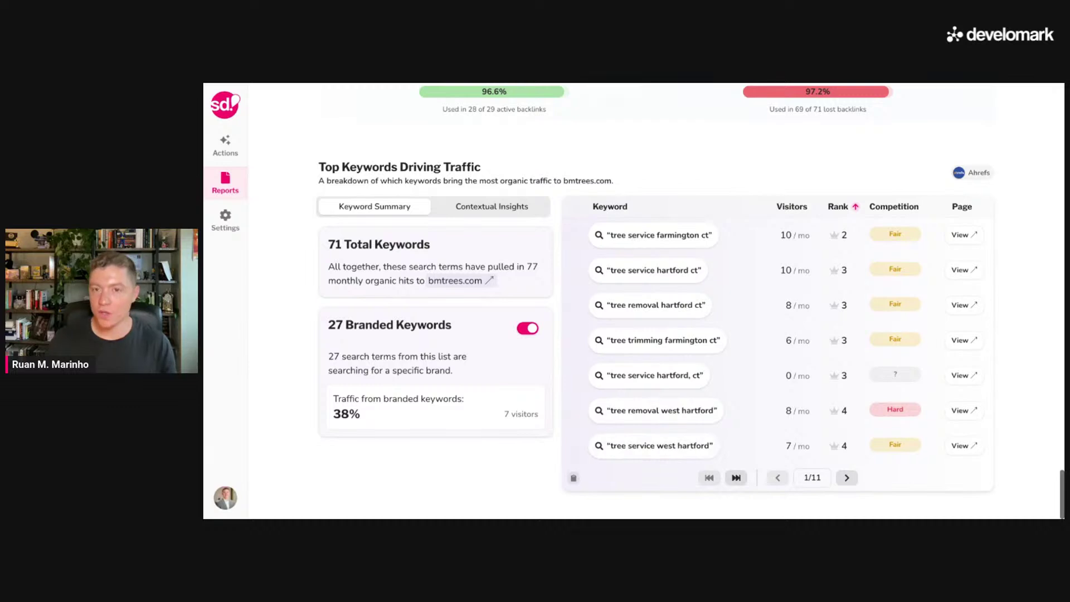
- Inspect the Year Round Power XML sitemap, highlighting "lawn-mower-repair" in the Bloomfield URL and checking the other town pages
{"action": "key", "text": "ctrl+Tab"}
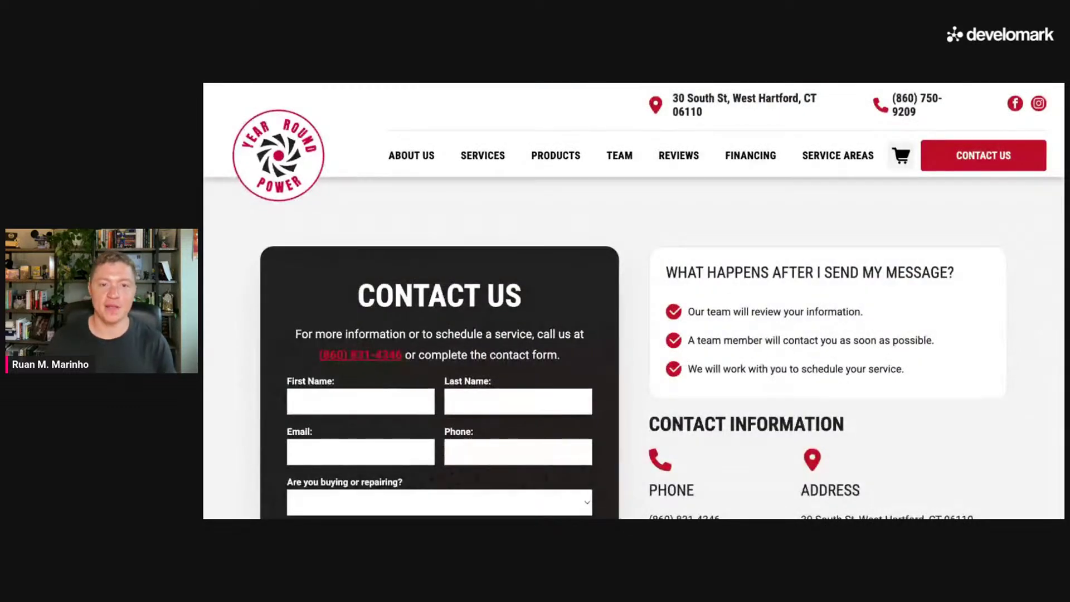
{"action": "key", "text": "ctrl+Tab"}
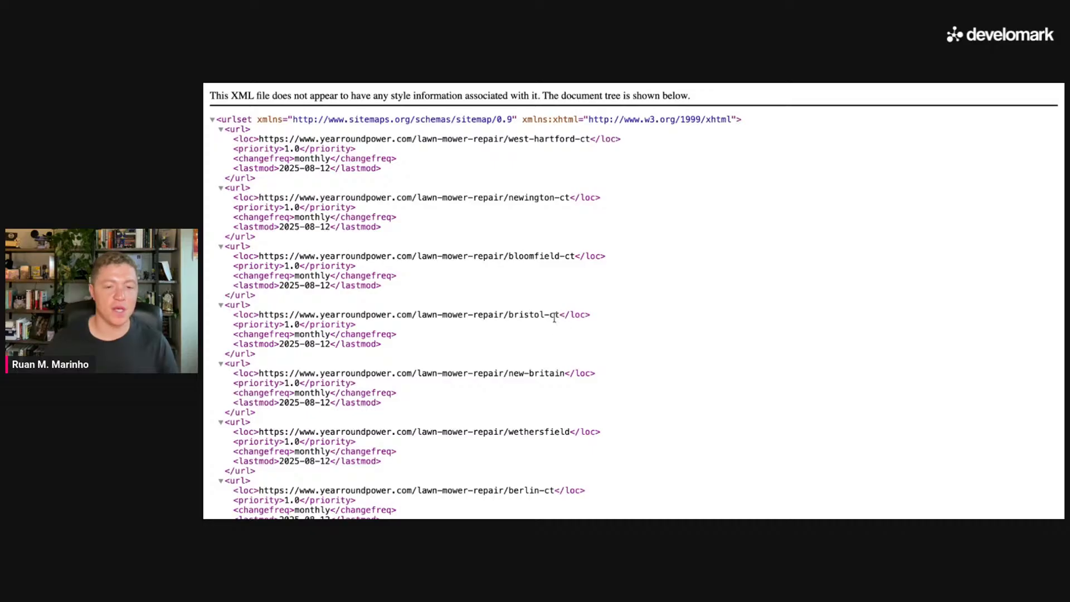
{"action": "left_click_drag", "start_coordinate": [418, 257], "coordinate": [504, 257]}
{"action": "left_click", "coordinate": [518, 256]}
{"action": "scroll", "coordinate": [625, 290], "scroll_direction": "down", "scroll_amount": 3}
{"action": "scroll", "coordinate": [625, 290], "scroll_direction": "down", "scroll_amount": 10}
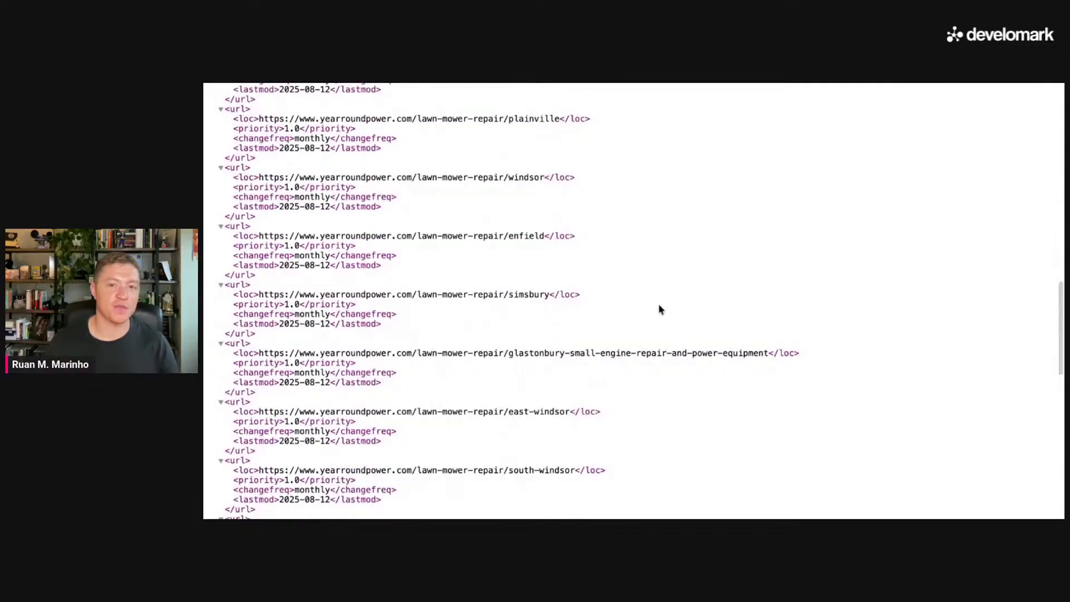
- Return to the bmtrees.com report and review the Competitive Overview comparing B&M Tree Service with Trout Brook Arborists
{"action": "left_click", "coordinate": [612, 84]}
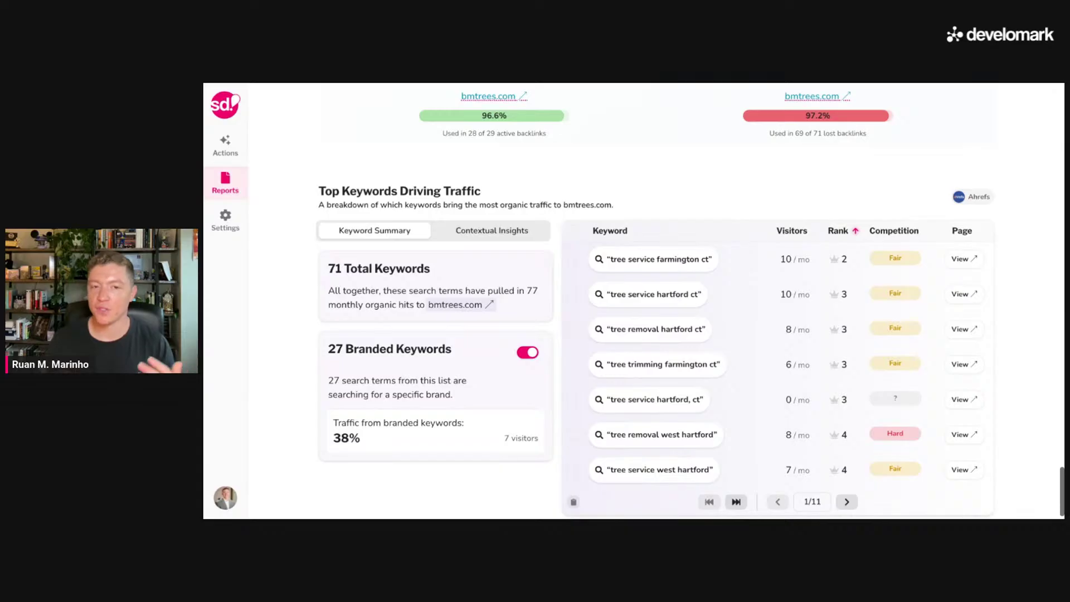
{"action": "scroll", "coordinate": [747, 237], "scroll_direction": "up", "scroll_amount": 20}
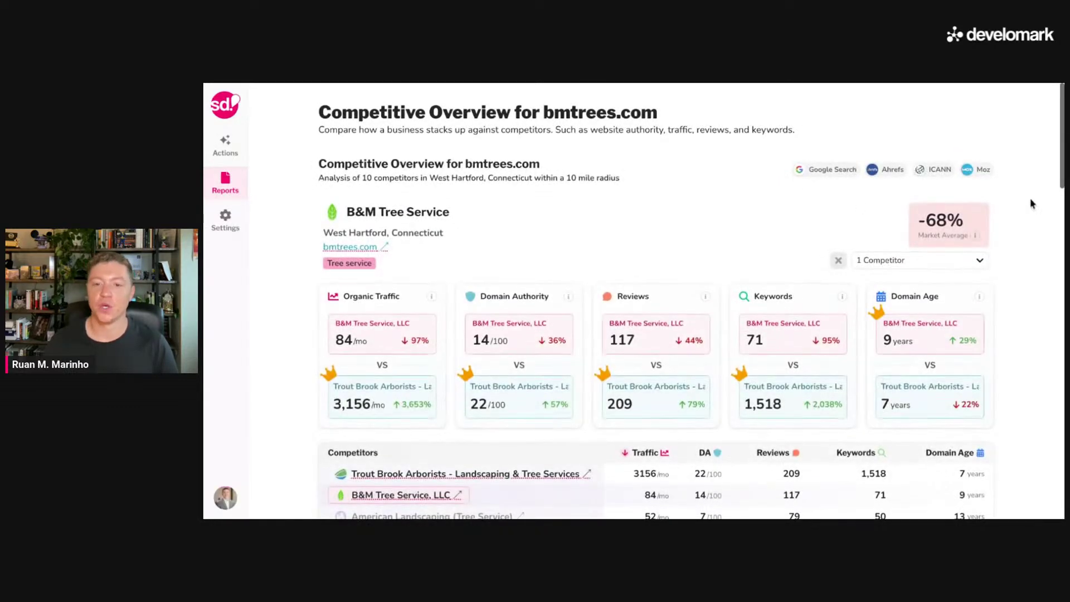
{"action": "scroll", "coordinate": [1035, 232], "scroll_direction": "down", "scroll_amount": 2}
{"action": "scroll", "coordinate": [1035, 231], "scroll_direction": "up", "scroll_amount": 3}
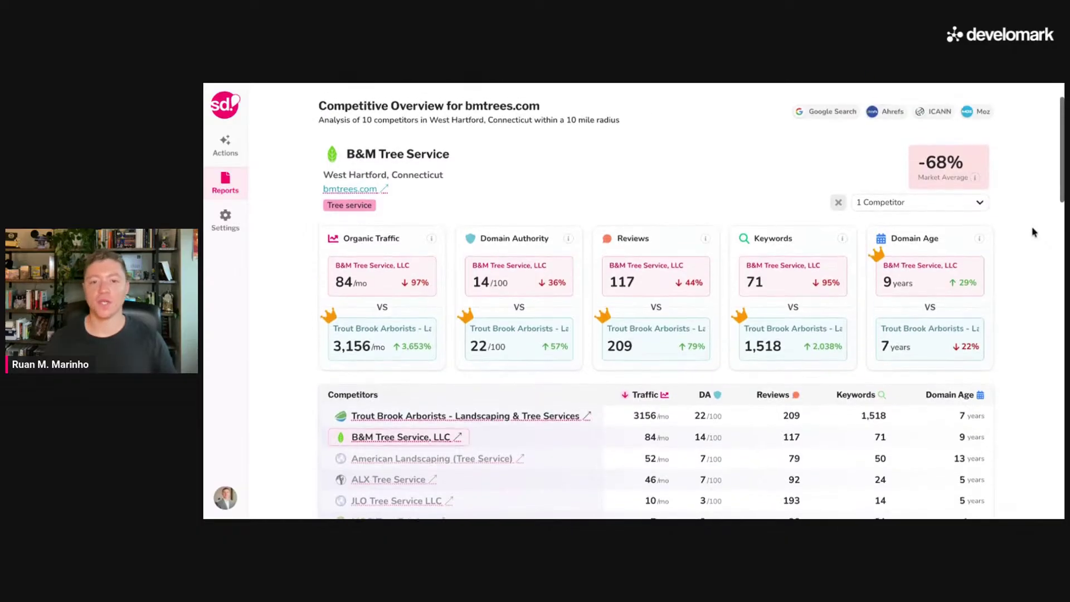
{"action": "scroll", "coordinate": [1034, 222], "scroll_direction": "up", "scroll_amount": 1}
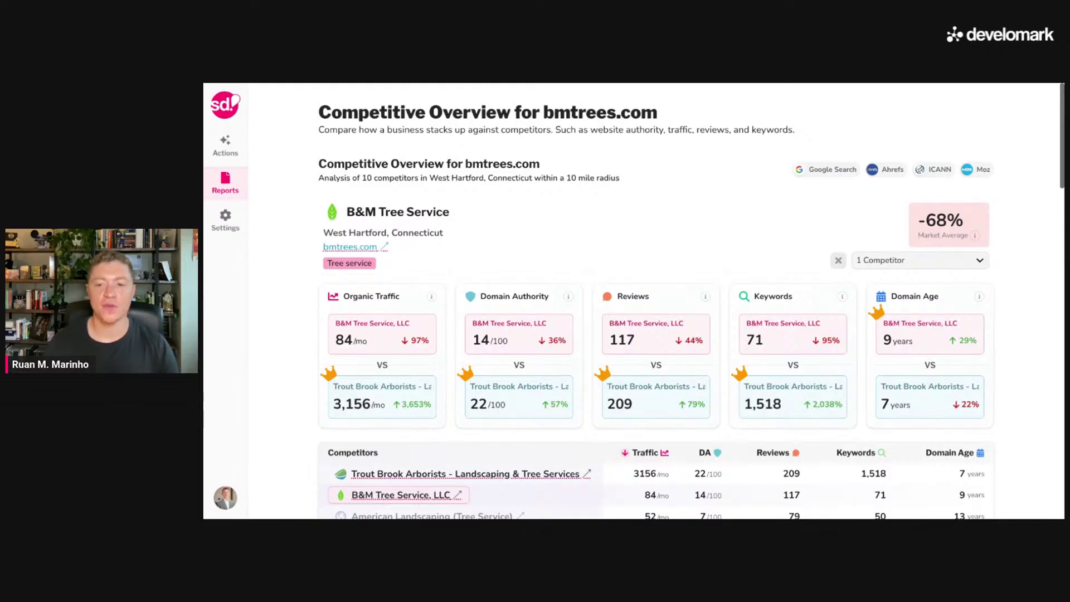
- Select all ten listed competitors for comparison with B&M Tree Service, from Trout Brook Arborists through Tree Wise Guys of CT LLC
{"action": "scroll", "coordinate": [1003, 262], "scroll_direction": "down", "scroll_amount": 4}
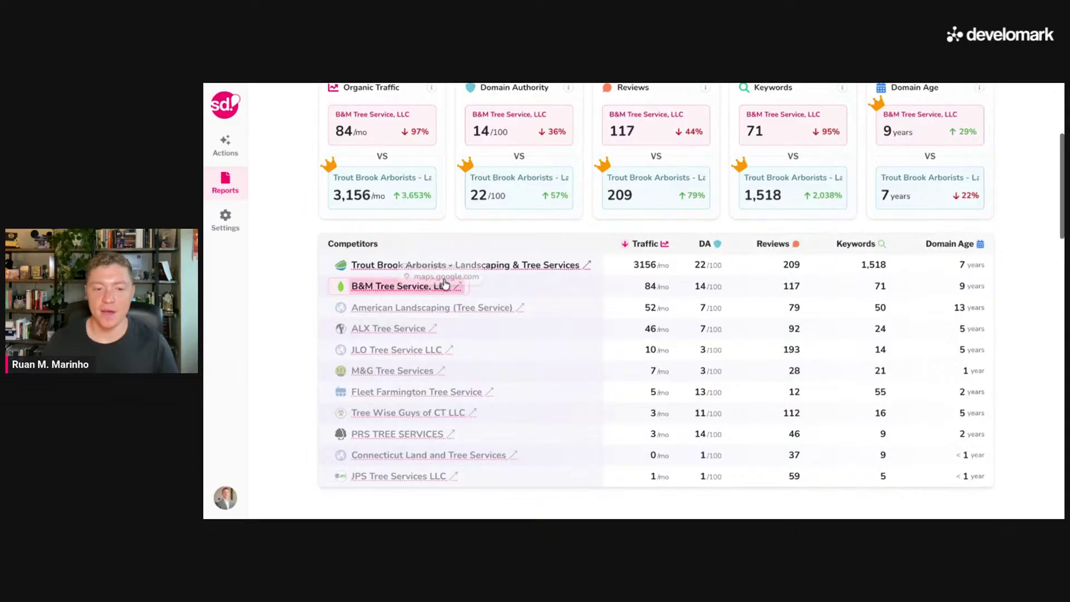
{"action": "scroll", "coordinate": [390, 446], "scroll_direction": "up", "scroll_amount": 2}
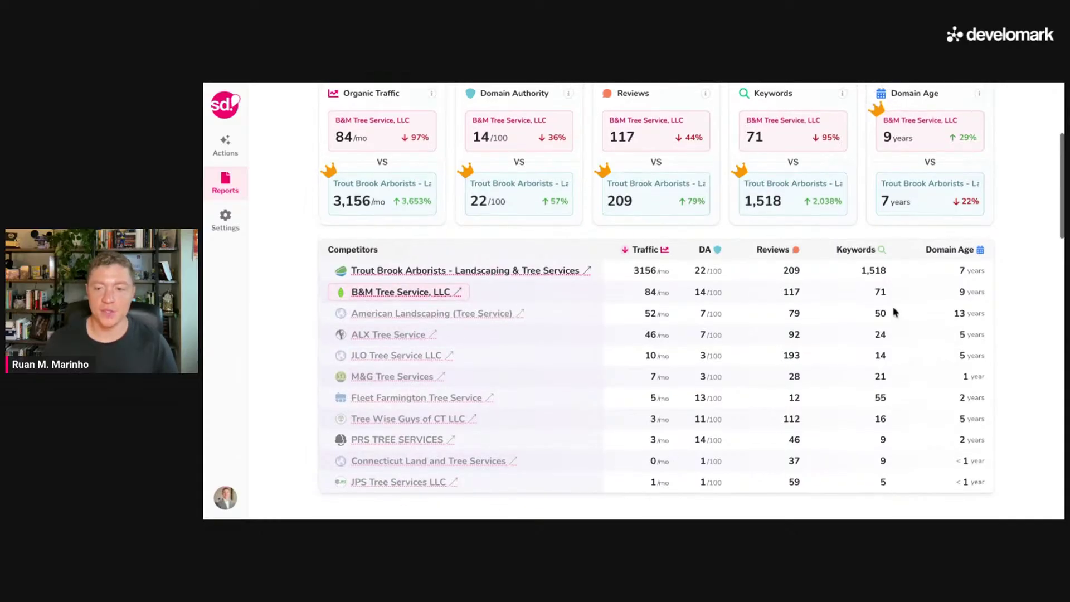
{"action": "left_click", "coordinate": [924, 162]}
{"action": "left_click", "coordinate": [920, 180]}
{"action": "left_click", "coordinate": [920, 196]}
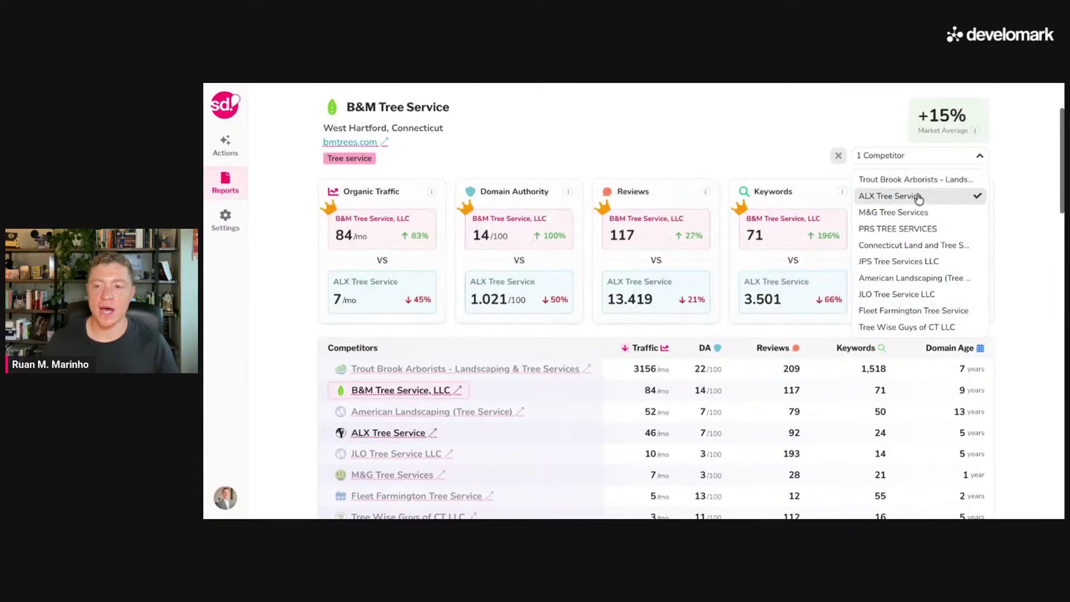
{"action": "left_click", "coordinate": [917, 213]}
{"action": "left_click", "coordinate": [919, 180]}
{"action": "left_click", "coordinate": [909, 228]}
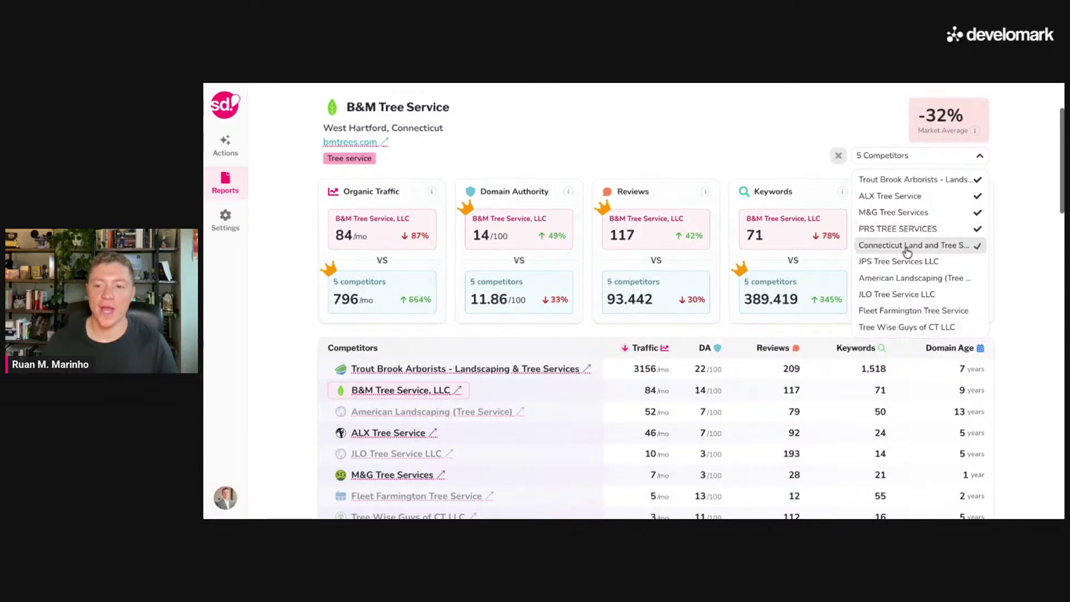
{"action": "left_click", "coordinate": [913, 245]}
{"action": "left_click", "coordinate": [912, 262]}
{"action": "left_click", "coordinate": [912, 277]}
{"action": "left_click", "coordinate": [896, 295]}
{"action": "left_click", "coordinate": [892, 310]}
{"action": "left_click", "coordinate": [898, 327]}
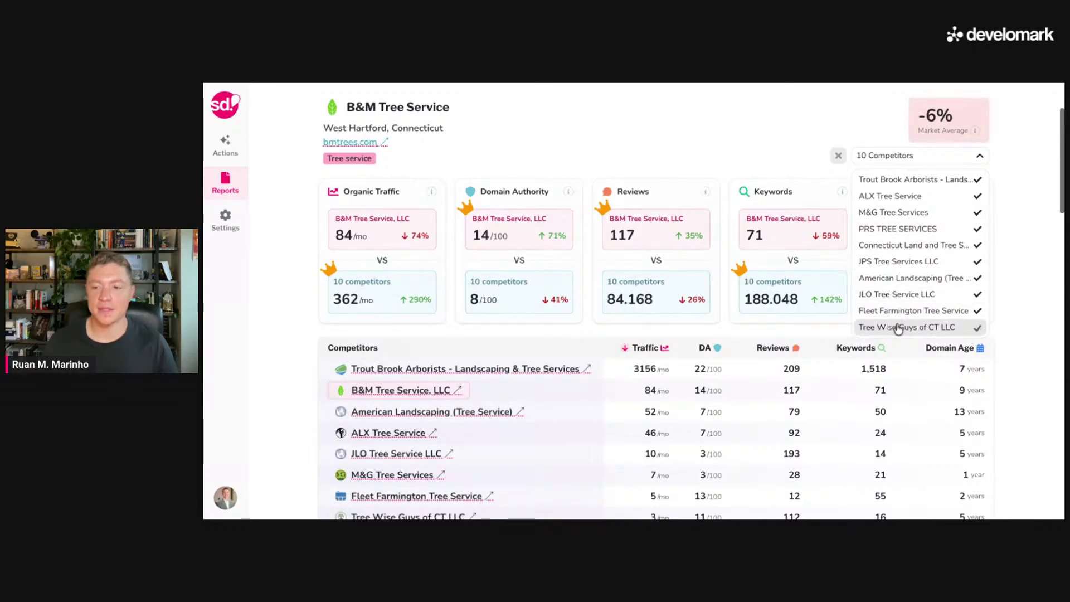
{"action": "left_click", "coordinate": [1036, 283]}
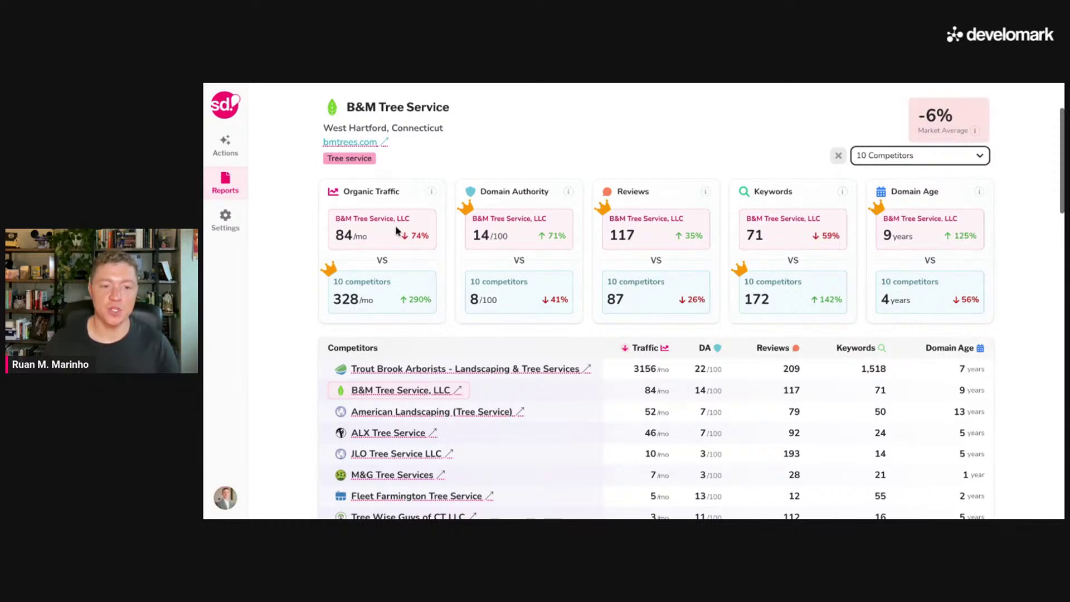
- Highlight B&M Tree Service's Organic Traffic and Domain Authority percentage differences against the 10 competitors
{"action": "left_click_drag", "start_coordinate": [430, 237], "coordinate": [397, 241]}
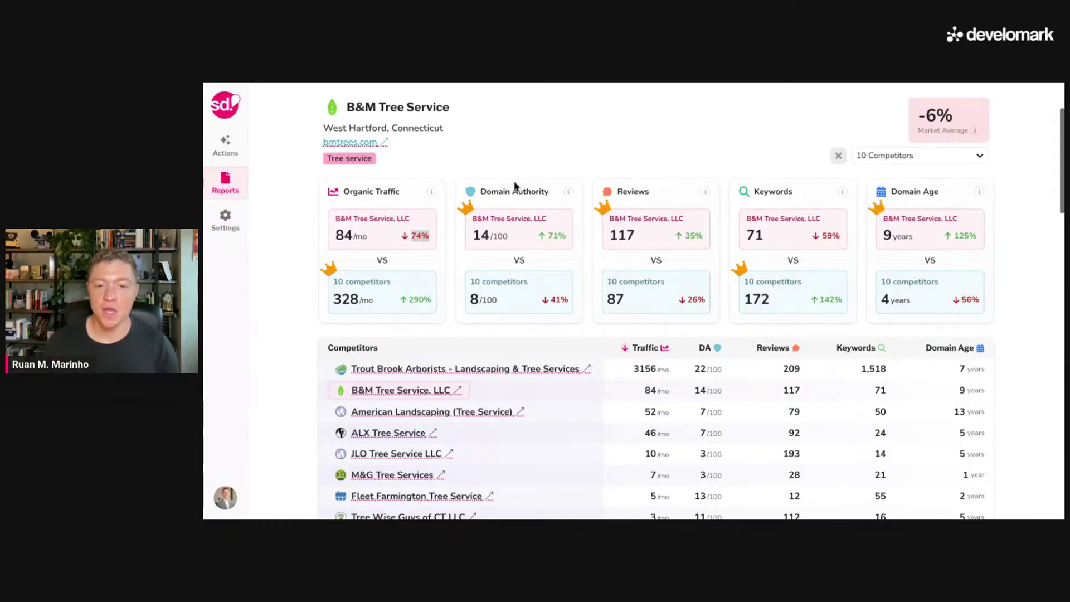
{"action": "mouse_move", "coordinate": [546, 238]}
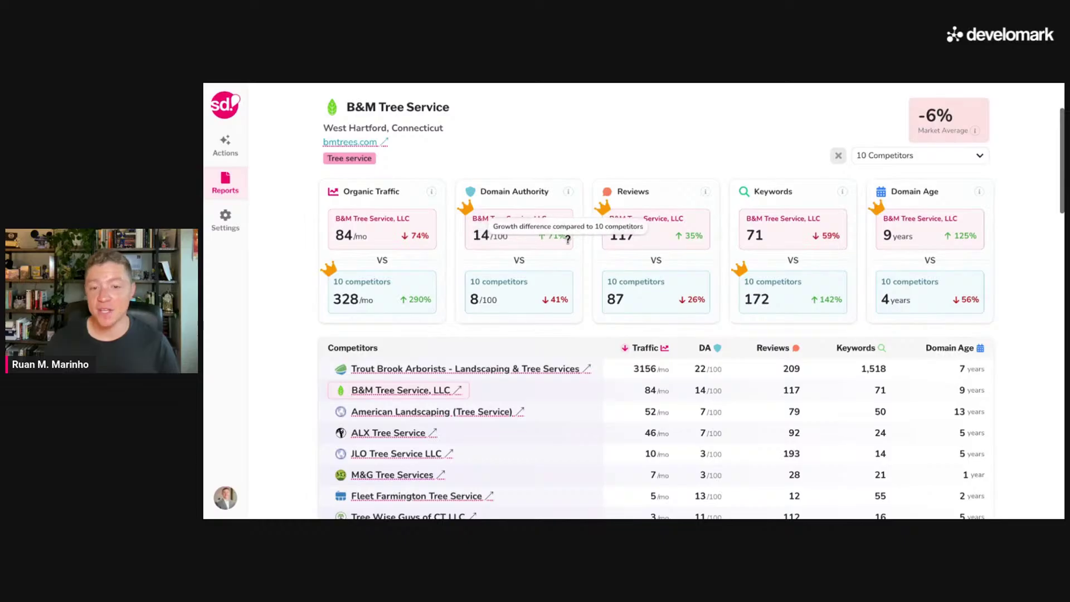
{"action": "double_click", "coordinate": [556, 236]}
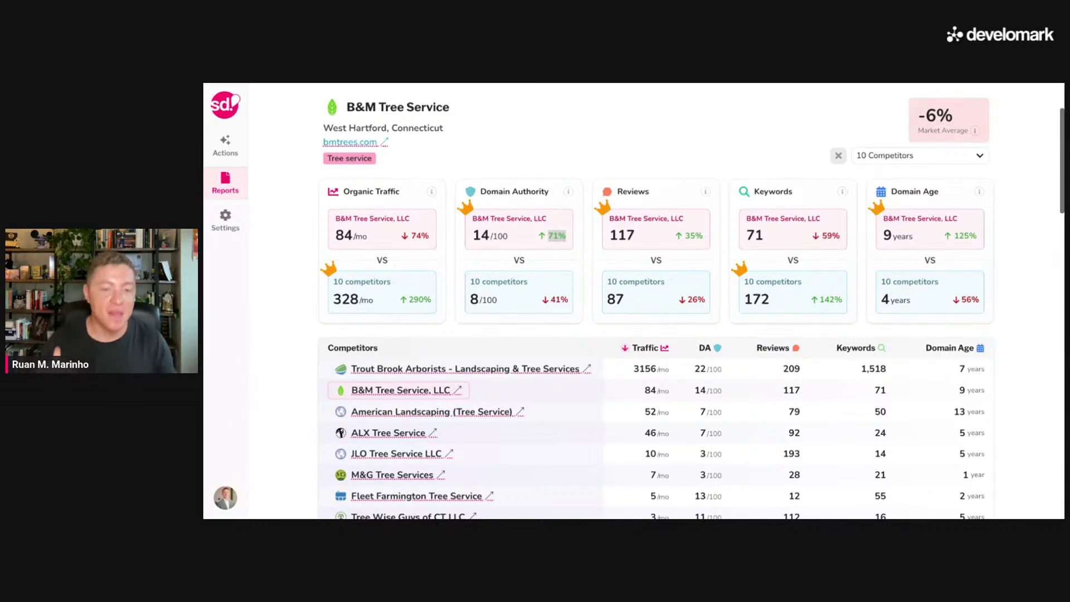
{"action": "mouse_move", "coordinate": [569, 191]}
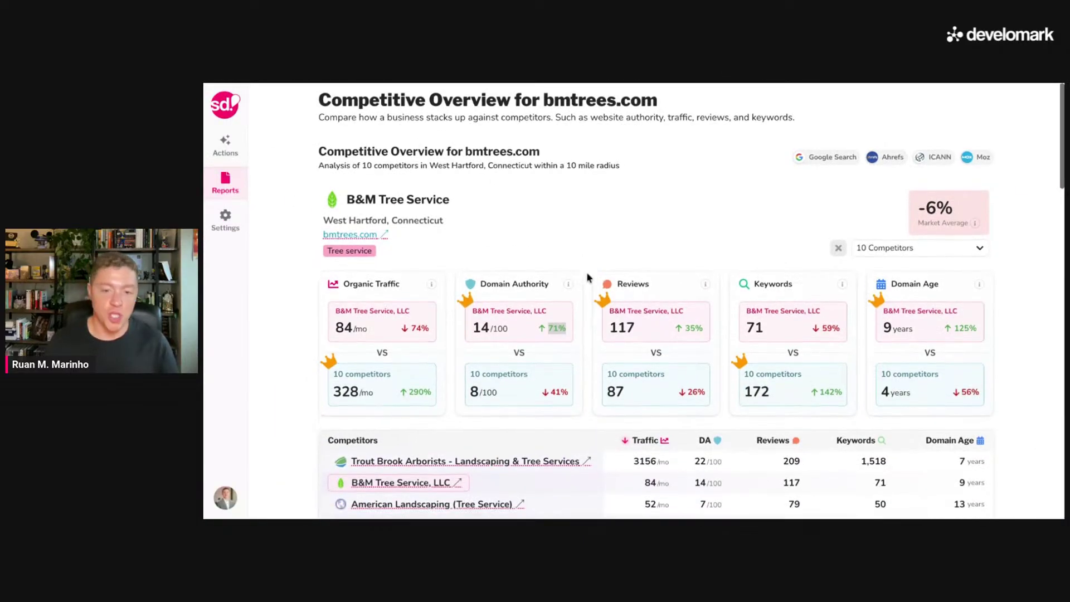
- Highlight the Domain Authority heading and B&M Tree Service's percentage difference in Reviews, enlarging the comparison cards
{"action": "scroll", "coordinate": [587, 277], "scroll_direction": "down", "scroll_amount": 2}
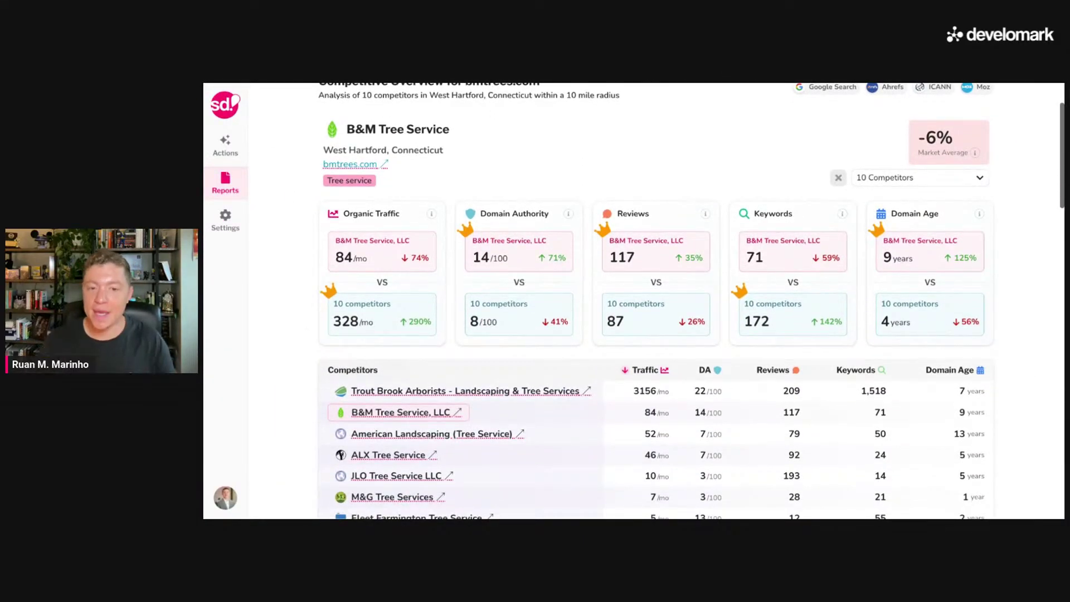
{"action": "triple_click", "coordinate": [524, 214]}
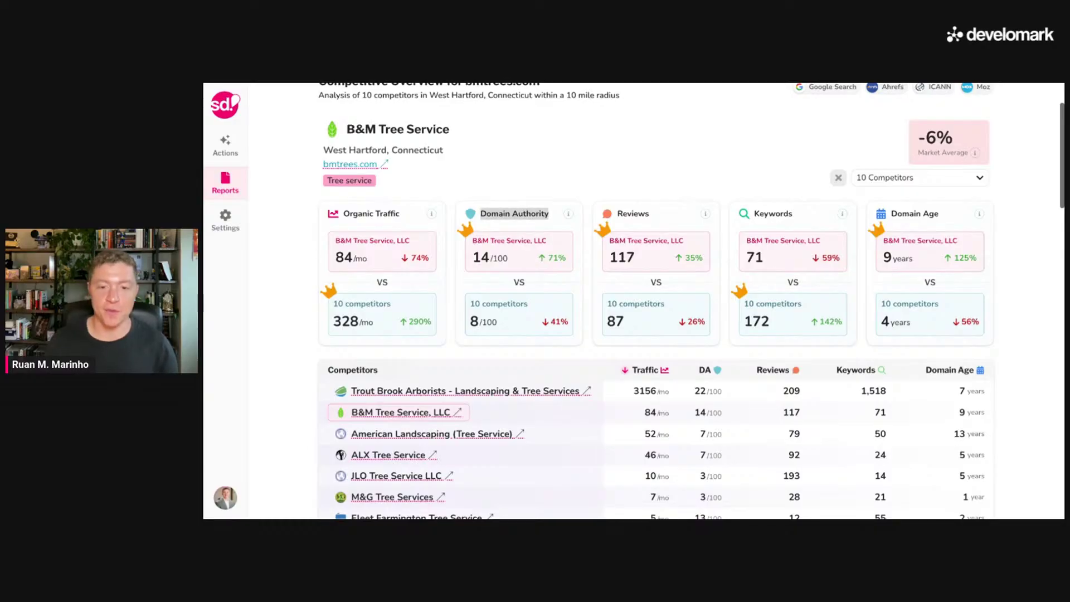
{"action": "scroll", "coordinate": [673, 271], "scroll_direction": "up", "scroll_amount": 2}
{"action": "scroll", "coordinate": [673, 271], "scroll_direction": "down", "scroll_amount": 1}
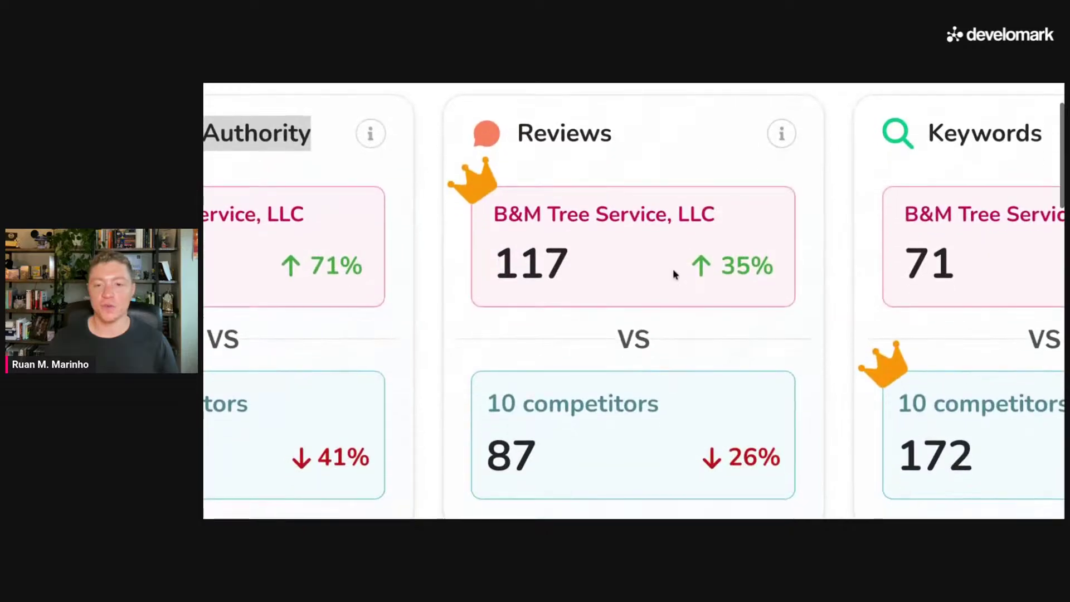
{"action": "scroll", "coordinate": [674, 271], "scroll_direction": "right", "scroll_amount": 2}
{"action": "triple_click", "coordinate": [667, 268]}
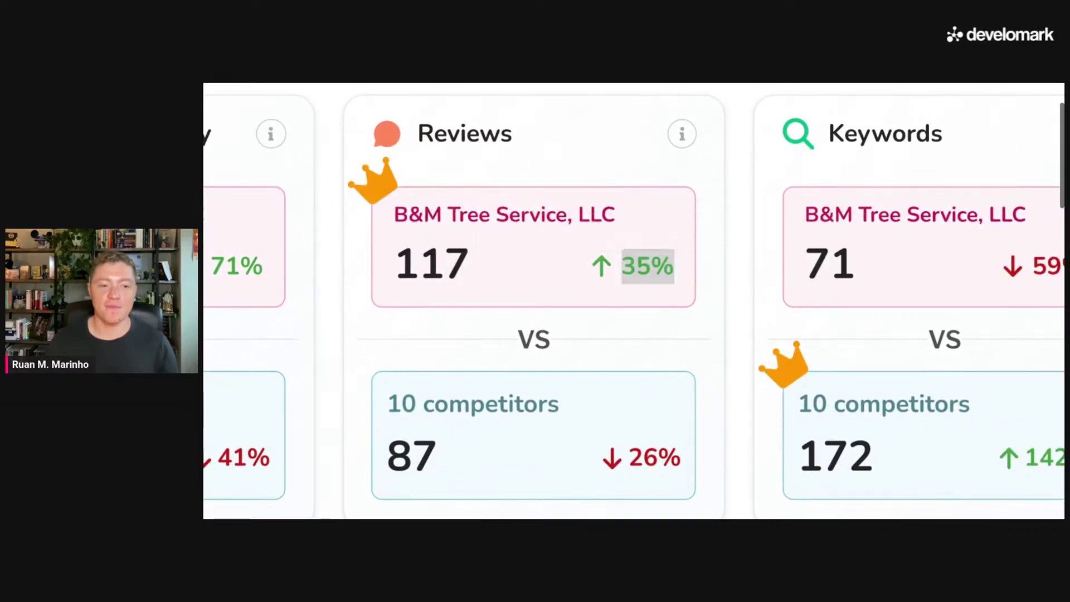
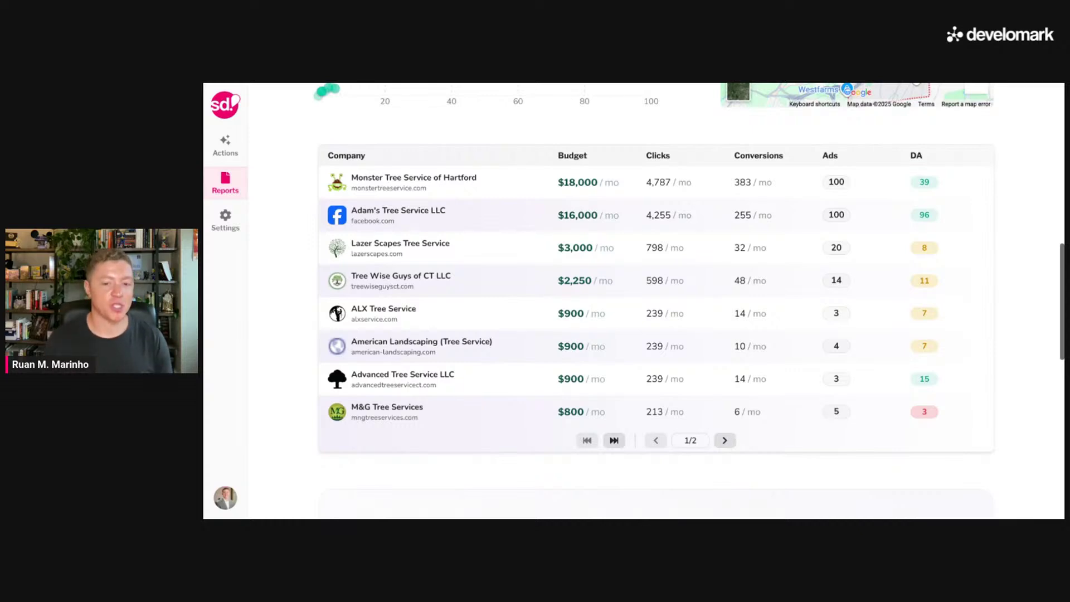
- Examine Monster Tree Service of Hartford's ads, previewing its ad creatives and the "Reliable East Cincinnati Tree Service" ad copy
{"action": "scroll", "coordinate": [953, 243], "scroll_direction": "down", "scroll_amount": 8}
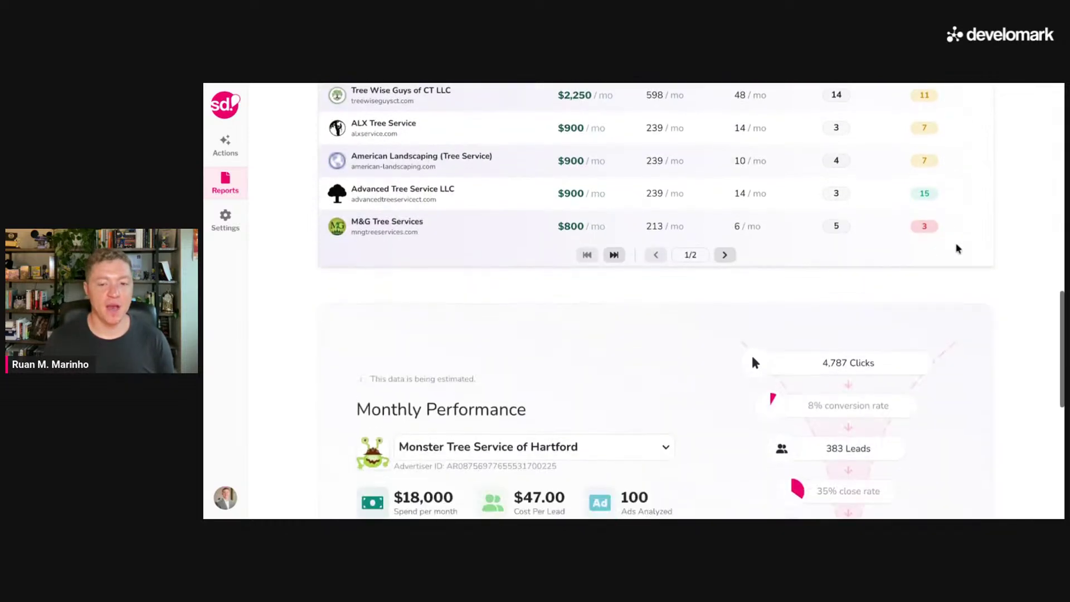
{"action": "scroll", "coordinate": [966, 248], "scroll_direction": "down", "scroll_amount": 3}
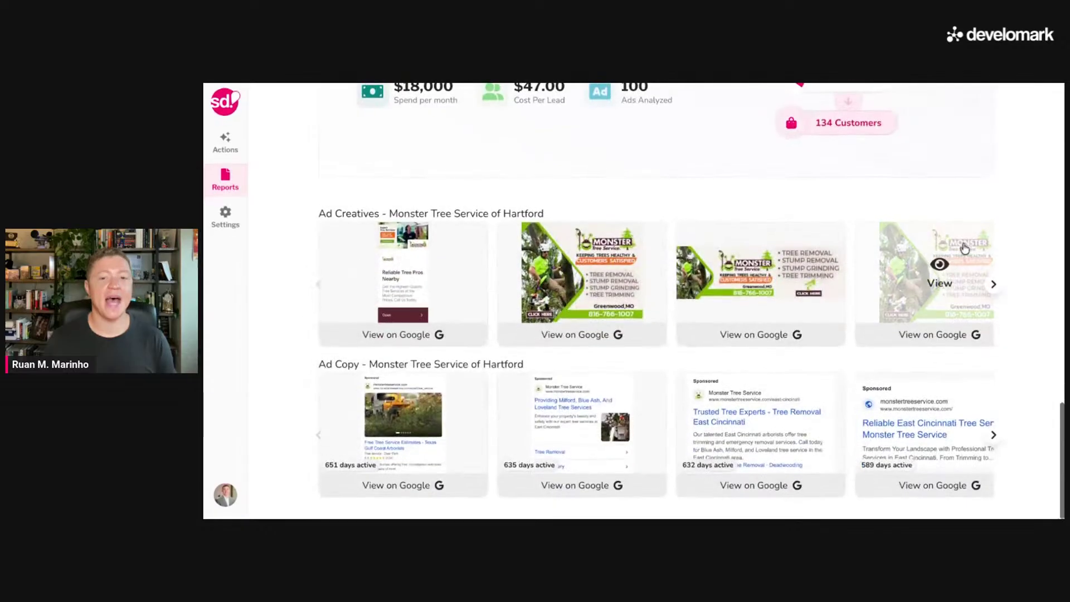
{"action": "left_click", "coordinate": [423, 290]}
{"action": "left_click", "coordinate": [1039, 302]}
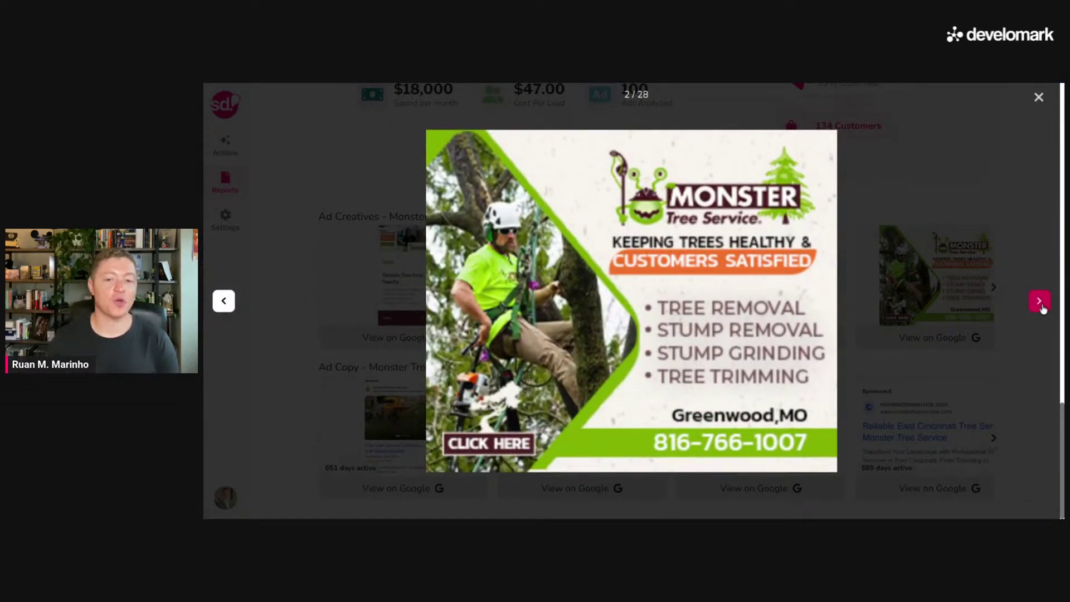
{"action": "left_click", "coordinate": [1016, 305]}
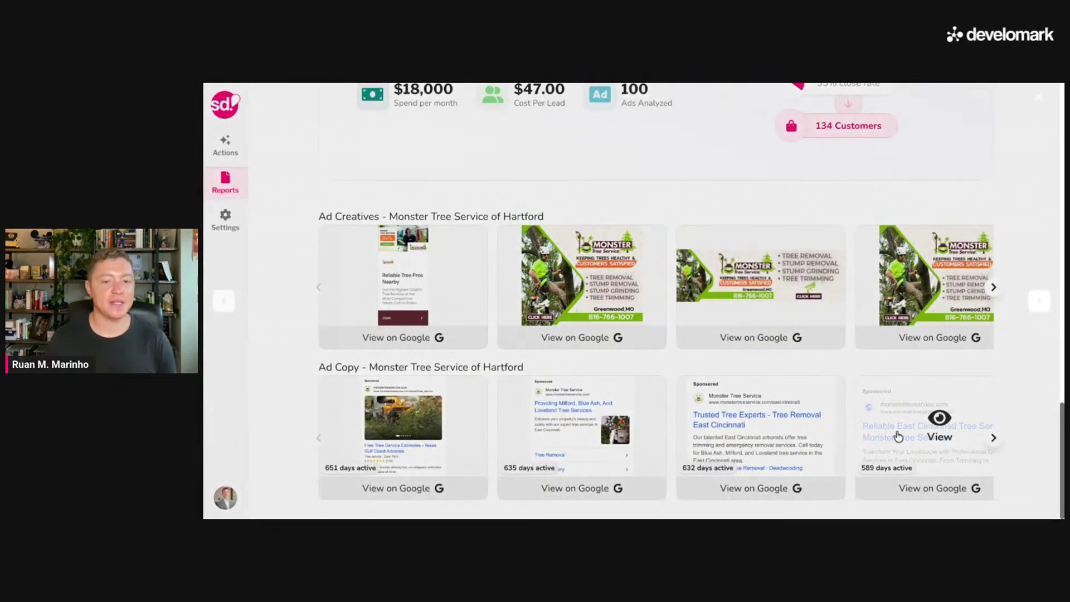
{"action": "left_click", "coordinate": [898, 437]}
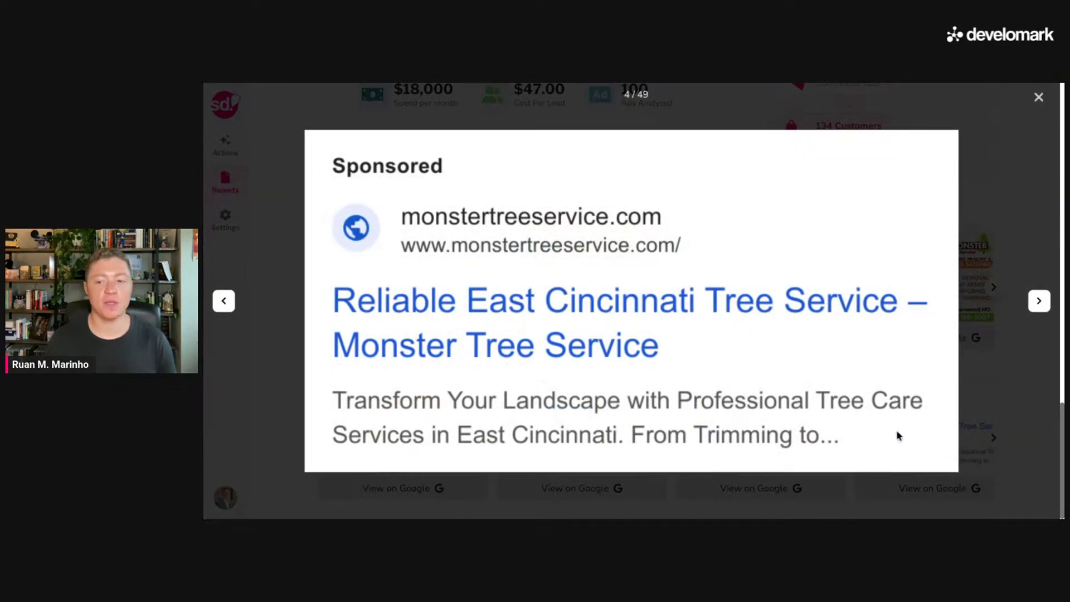
- Switch the Monthly Performance estimate to Tree Wise Guys of CT LLC and inspect its spend, cost per lead and customer funnel
{"action": "scroll", "coordinate": [896, 430], "scroll_direction": "up", "scroll_amount": 3}
{"action": "scroll", "coordinate": [969, 389], "scroll_direction": "up", "scroll_amount": 3}
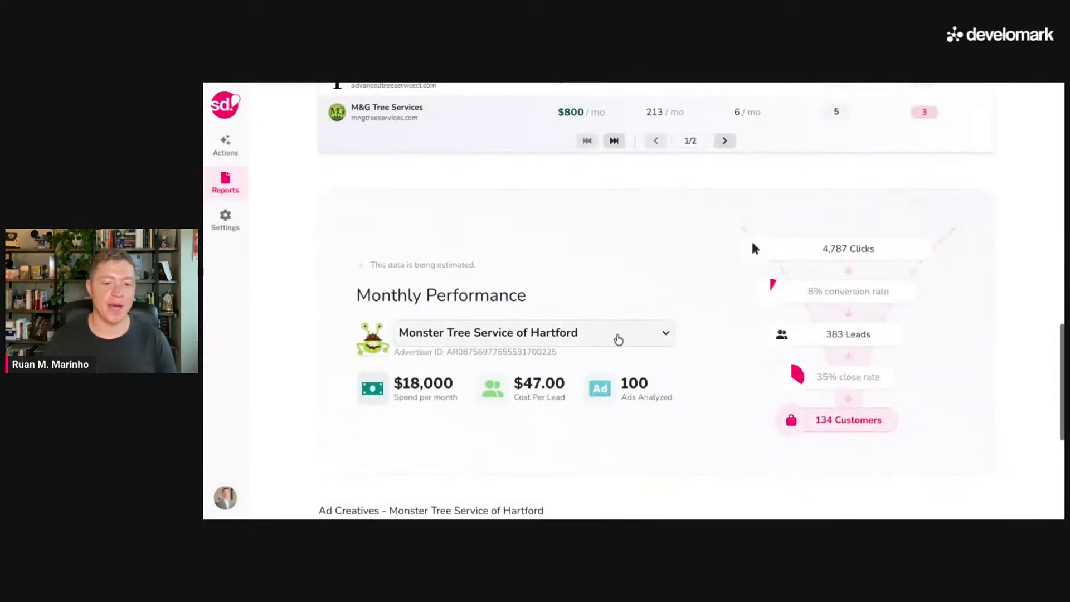
{"action": "left_click", "coordinate": [608, 335]}
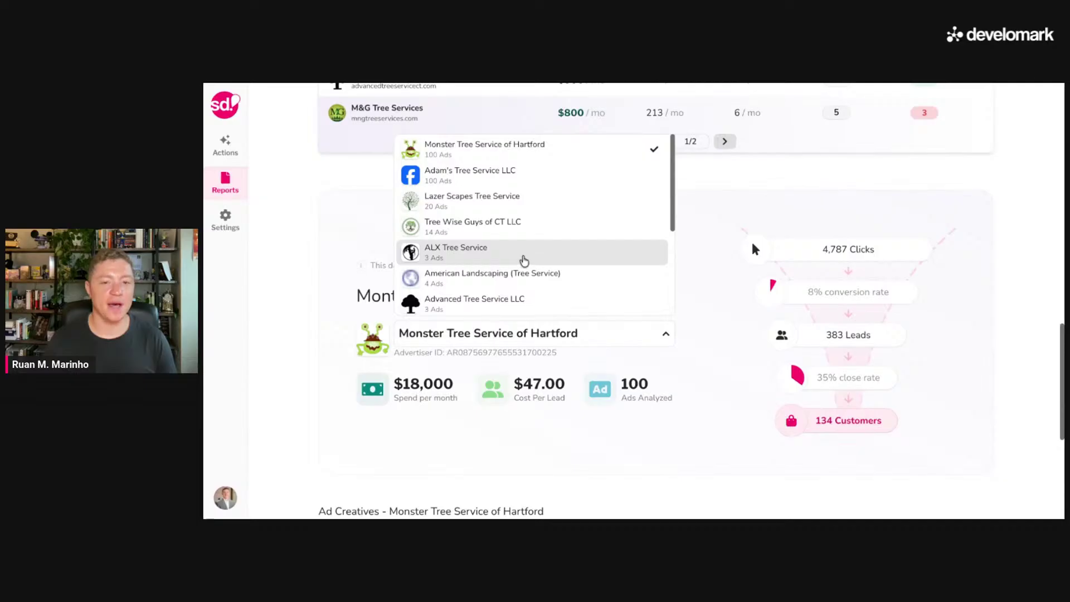
{"action": "left_click", "coordinate": [516, 226]}
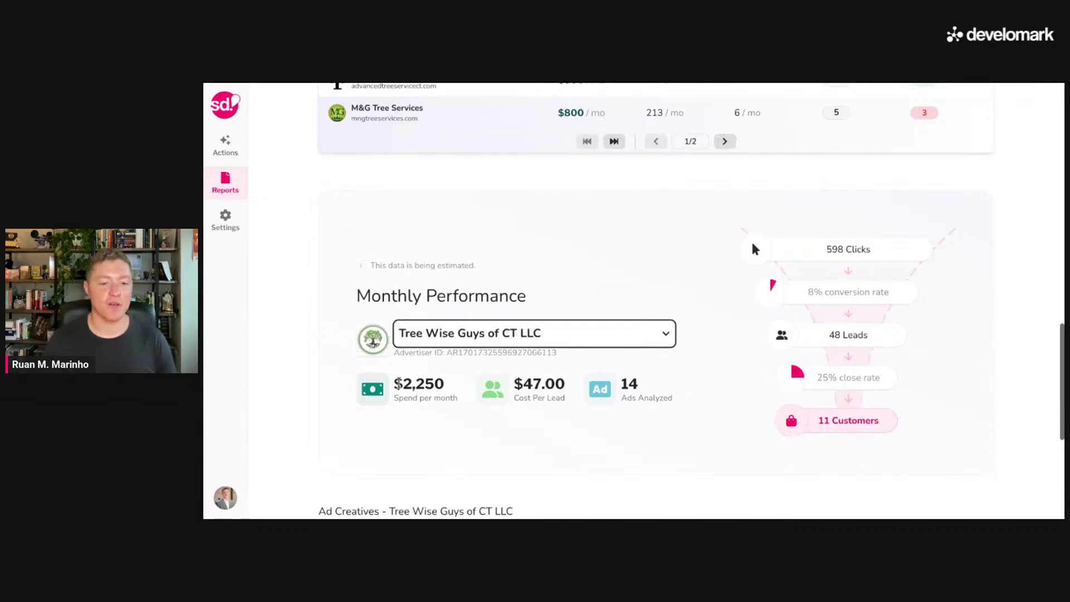
{"action": "left_click_drag", "start_coordinate": [395, 384], "coordinate": [677, 405]}
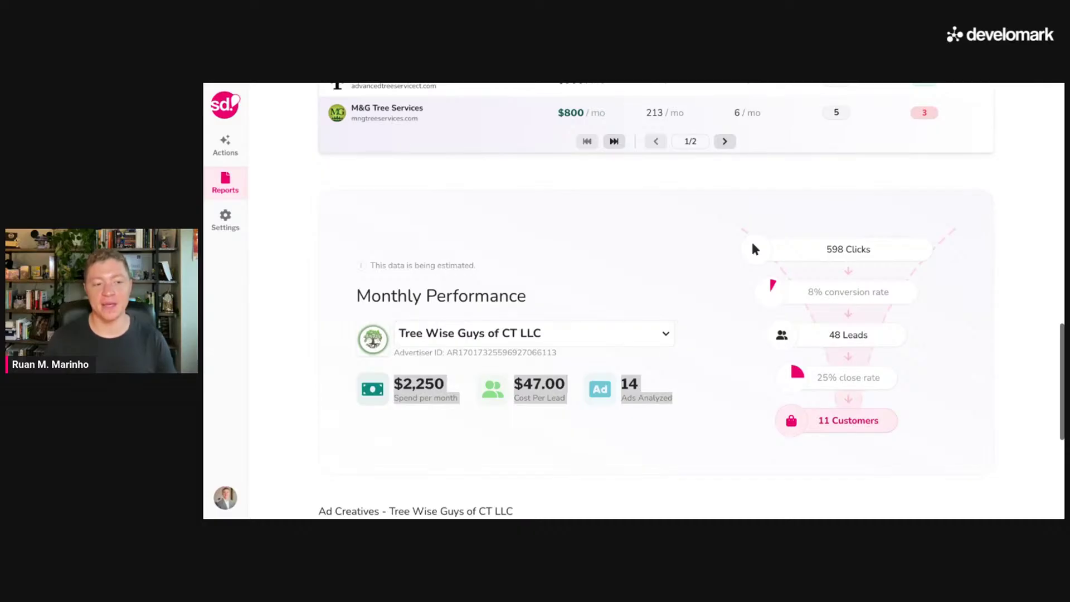
{"action": "left_click", "coordinate": [624, 273]}
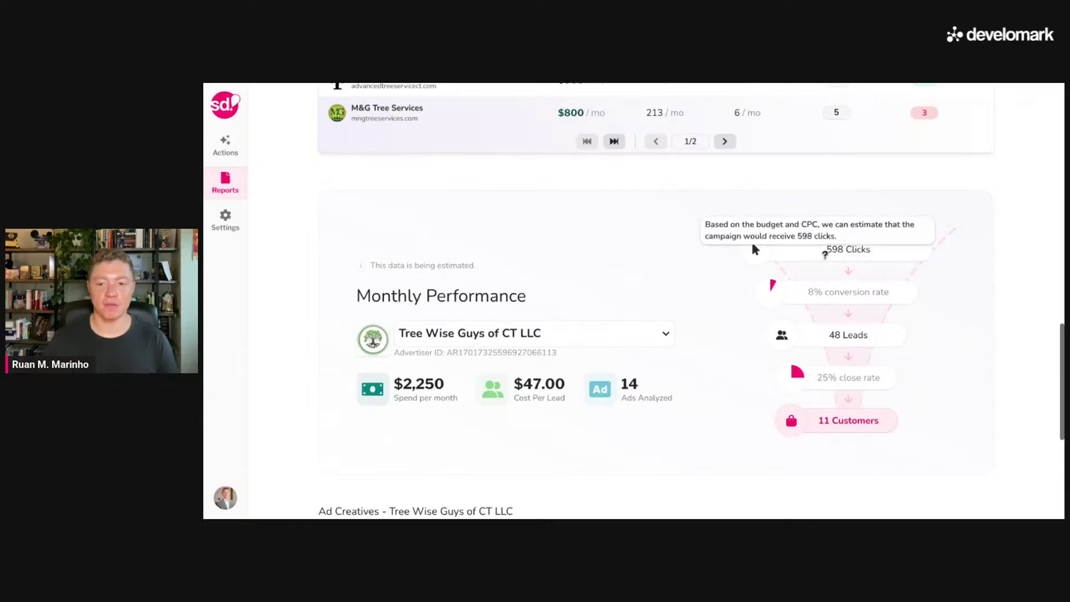
{"action": "mouse_move", "coordinate": [836, 335]}
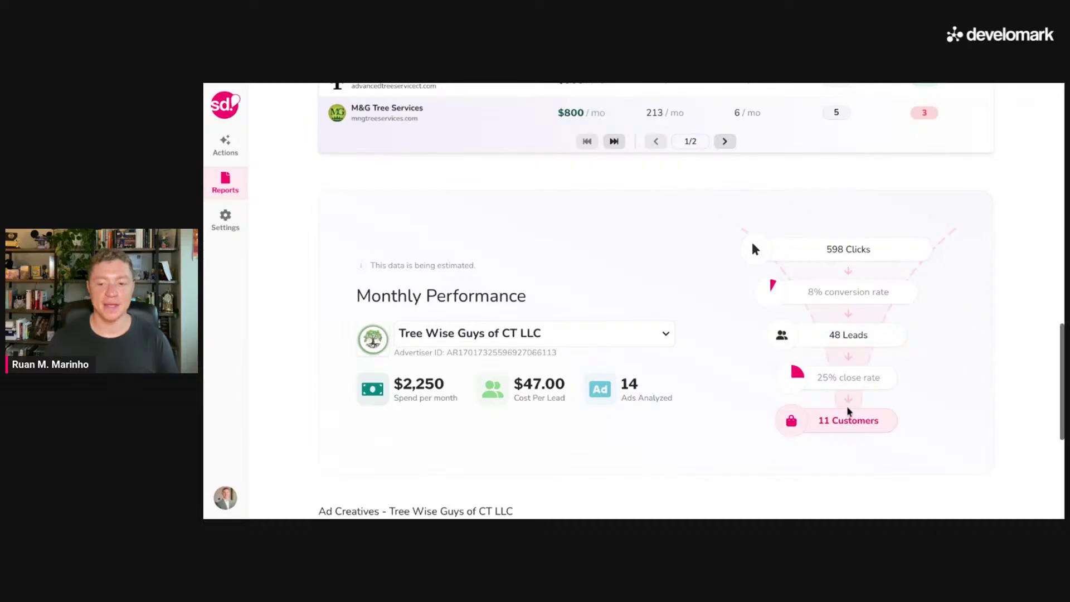
- Compare the Overall Visibility Score in the ChatGPT Visibility reports for B&M Tree Service and Year Round Power Equipment
{"action": "scroll", "coordinate": [724, 313], "scroll_direction": "up", "scroll_amount": 3}
{"action": "scroll", "coordinate": [724, 312], "scroll_direction": "up", "scroll_amount": 10}
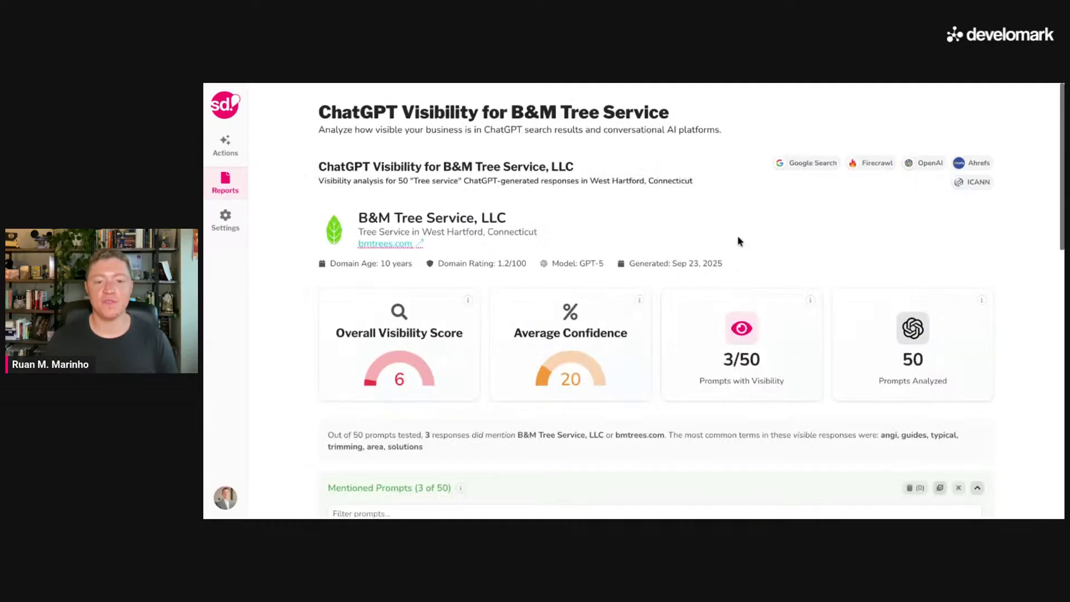
{"action": "scroll", "coordinate": [758, 237], "scroll_direction": "down", "scroll_amount": 1}
{"action": "scroll", "coordinate": [760, 237], "scroll_direction": "up", "scroll_amount": 1}
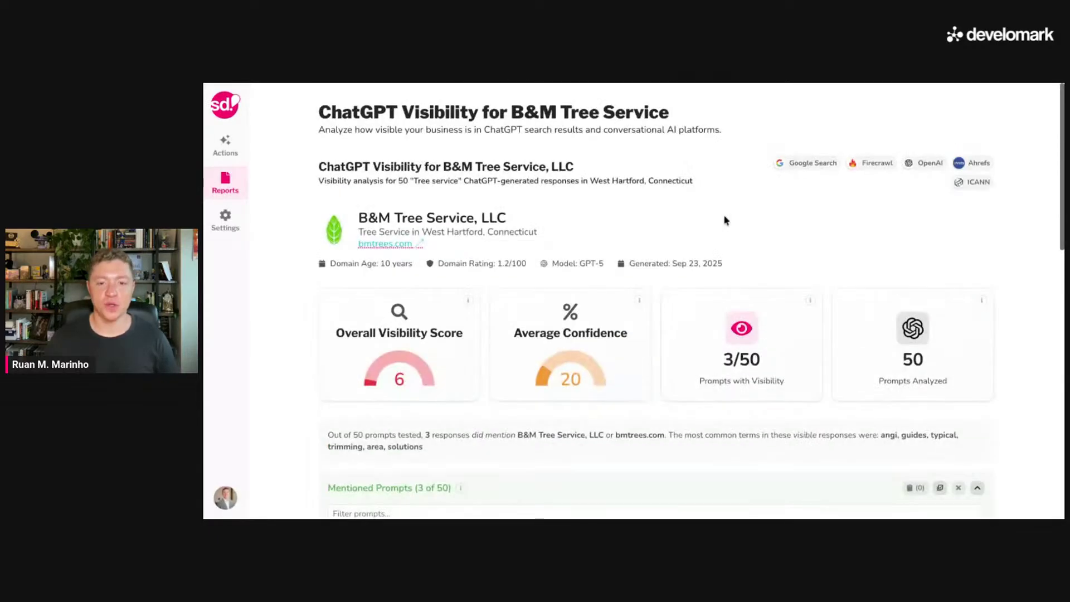
{"action": "scroll", "coordinate": [724, 215], "scroll_direction": "down", "scroll_amount": 2}
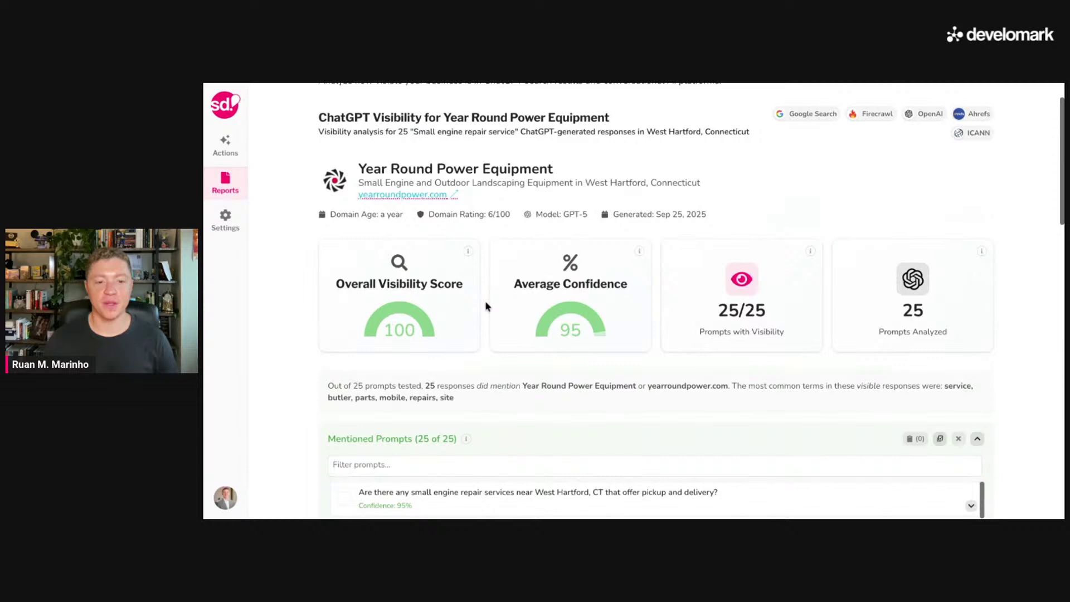
{"action": "mouse_move", "coordinate": [412, 306]}
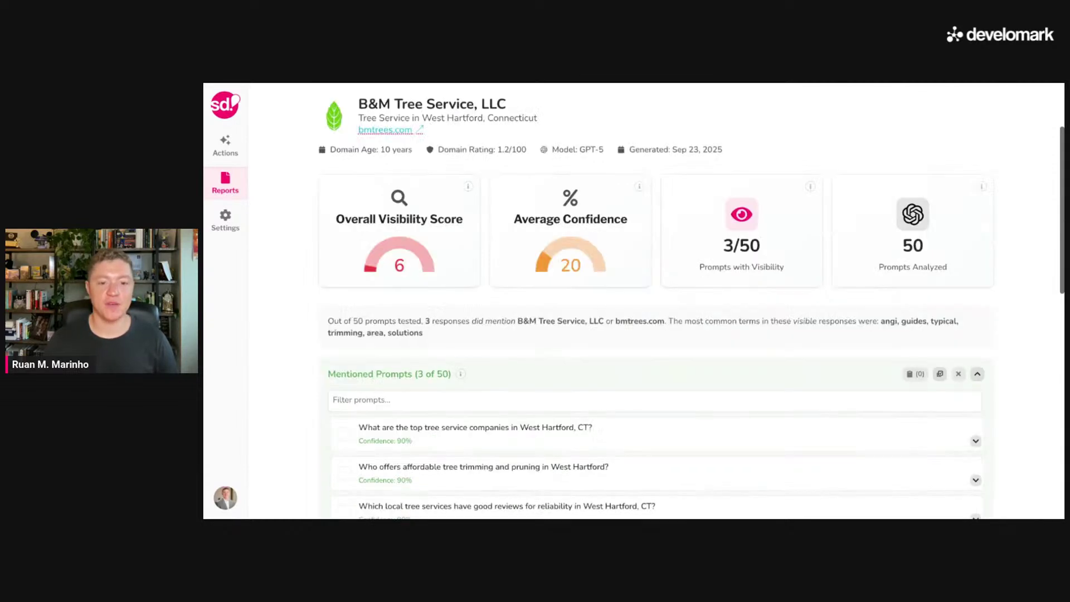
{"action": "mouse_move", "coordinate": [382, 255]}
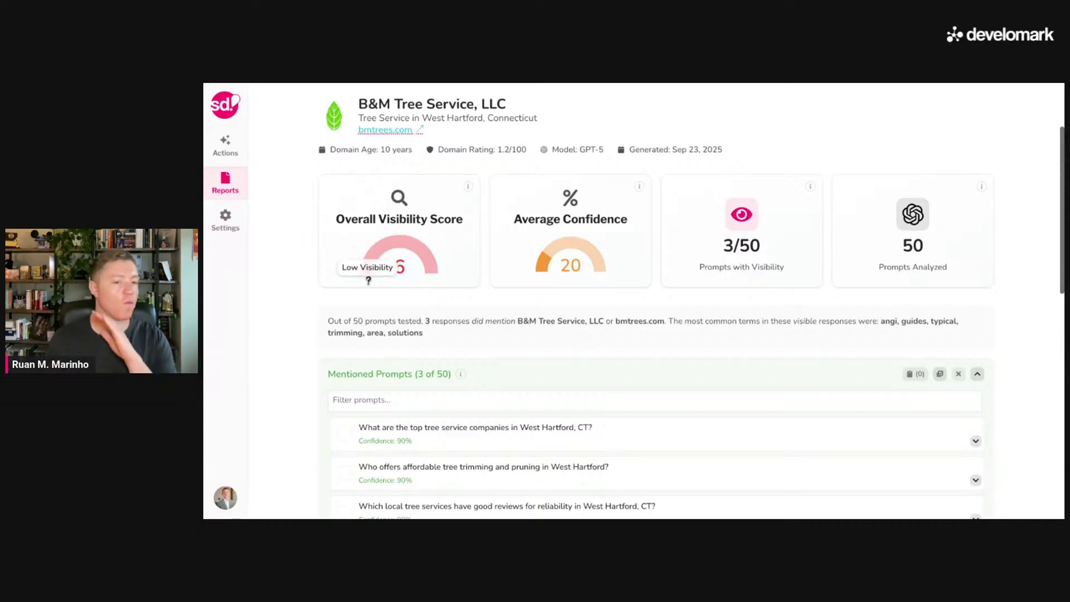
- Review B&M Tree Service's mentioned prompts and Most Common Terms, highlighting "angi" among the terms in visible responses before clearing the selection
{"action": "scroll", "coordinate": [353, 287], "scroll_direction": "down", "scroll_amount": 8}
{"action": "scroll", "coordinate": [421, 219], "scroll_direction": "up", "scroll_amount": 6}
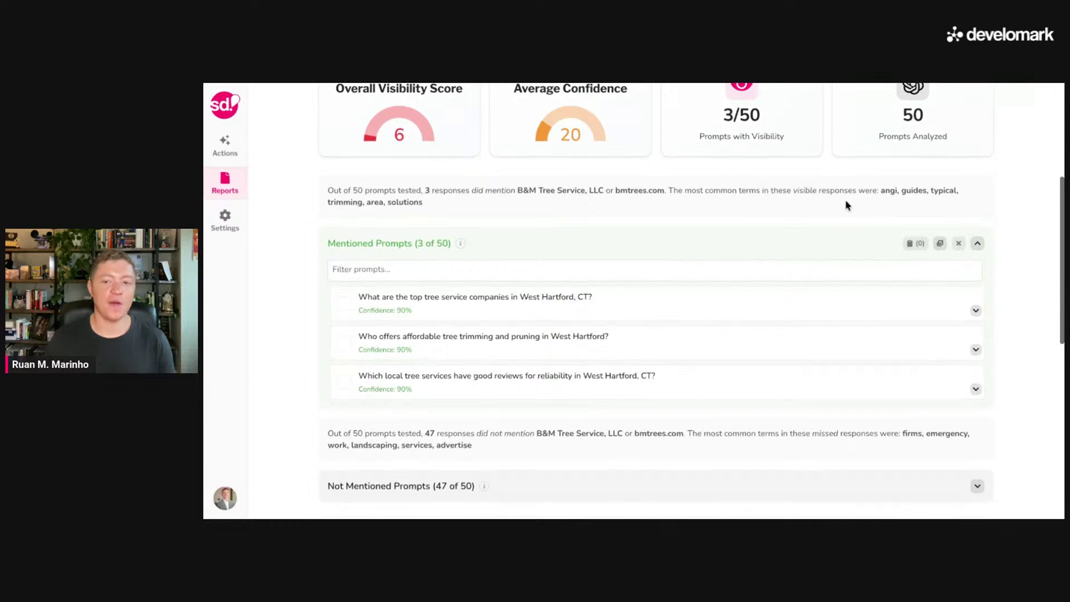
{"action": "scroll", "coordinate": [844, 207], "scroll_direction": "up", "scroll_amount": 3}
{"action": "scroll", "coordinate": [897, 308], "scroll_direction": "right", "scroll_amount": 2}
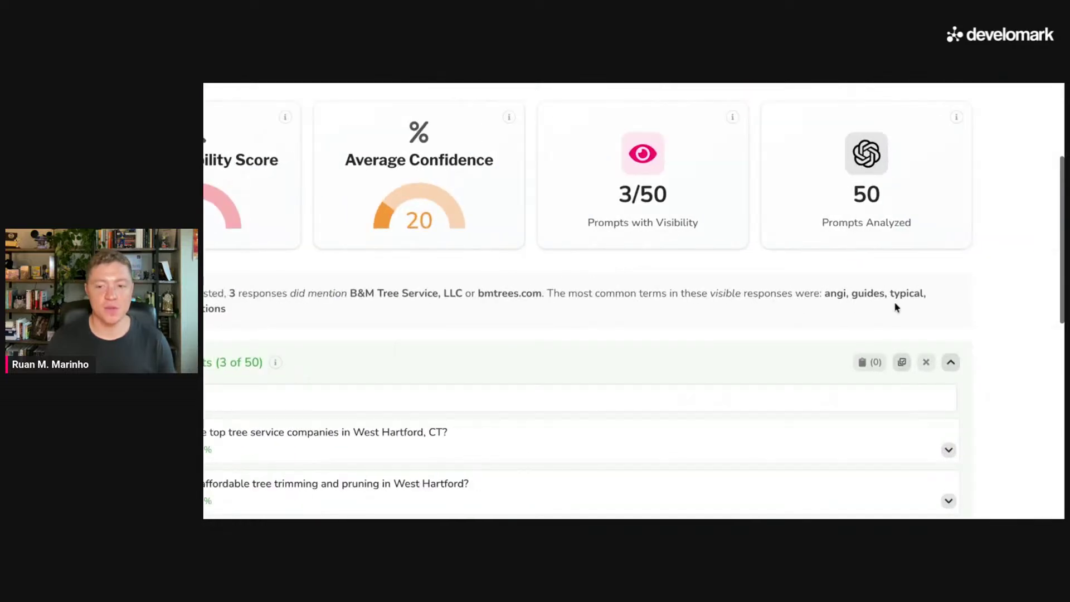
{"action": "double_click", "coordinate": [838, 294]}
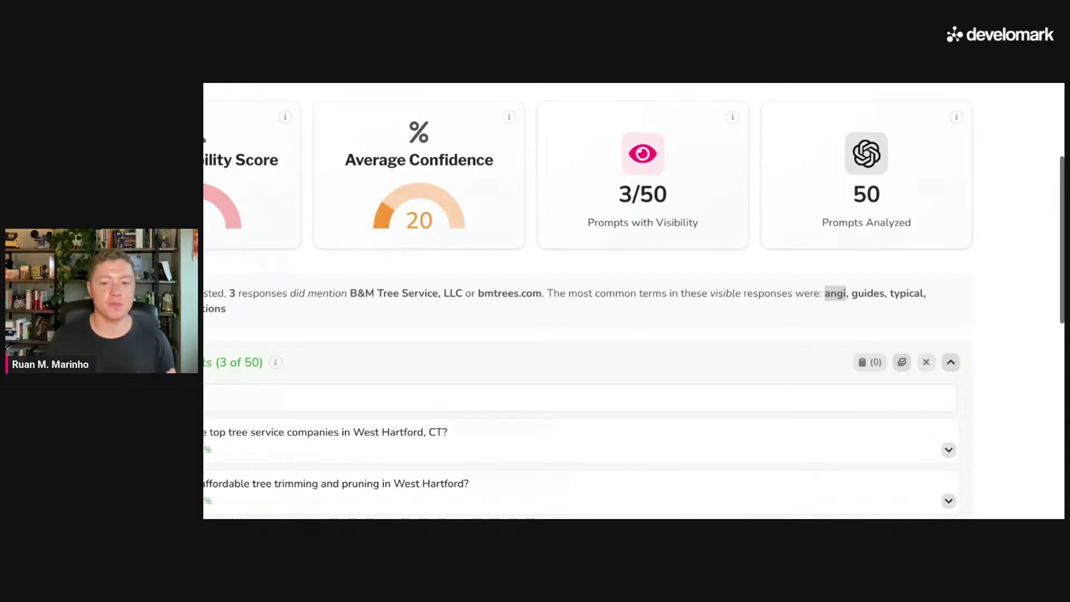
{"action": "left_click", "coordinate": [827, 324]}
{"action": "scroll", "coordinate": [827, 324], "scroll_direction": "down", "scroll_amount": 1}
{"action": "scroll", "coordinate": [999, 327], "scroll_direction": "down", "scroll_amount": 4}
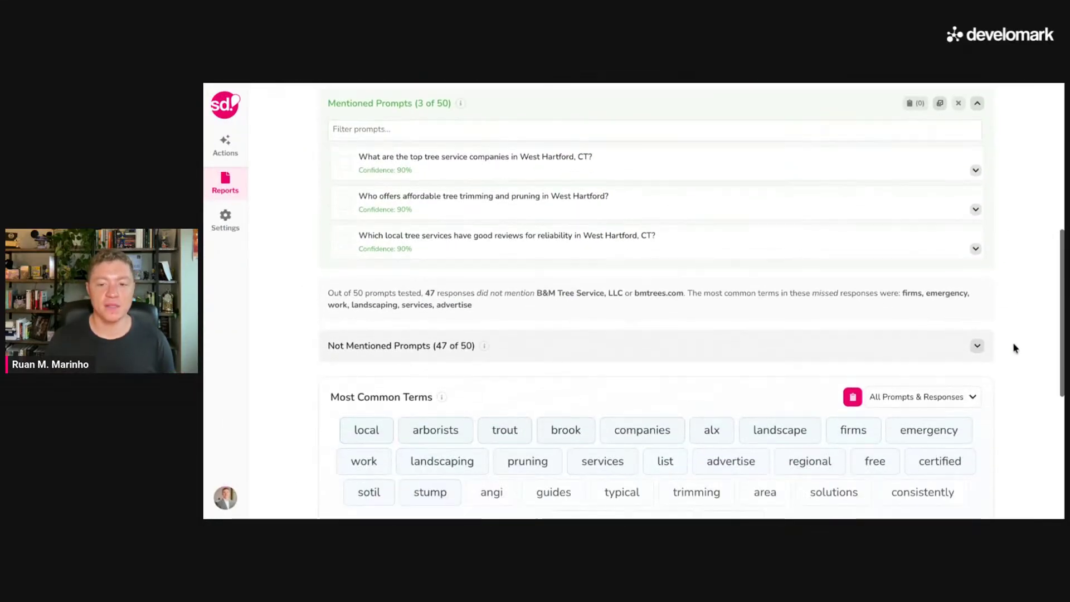
- Inspect the occurrences of "angi", "arborists" and "guides" in B&M Tree Service's Most Common Terms and copy the term list
{"action": "scroll", "coordinate": [1013, 348], "scroll_direction": "down", "scroll_amount": 2}
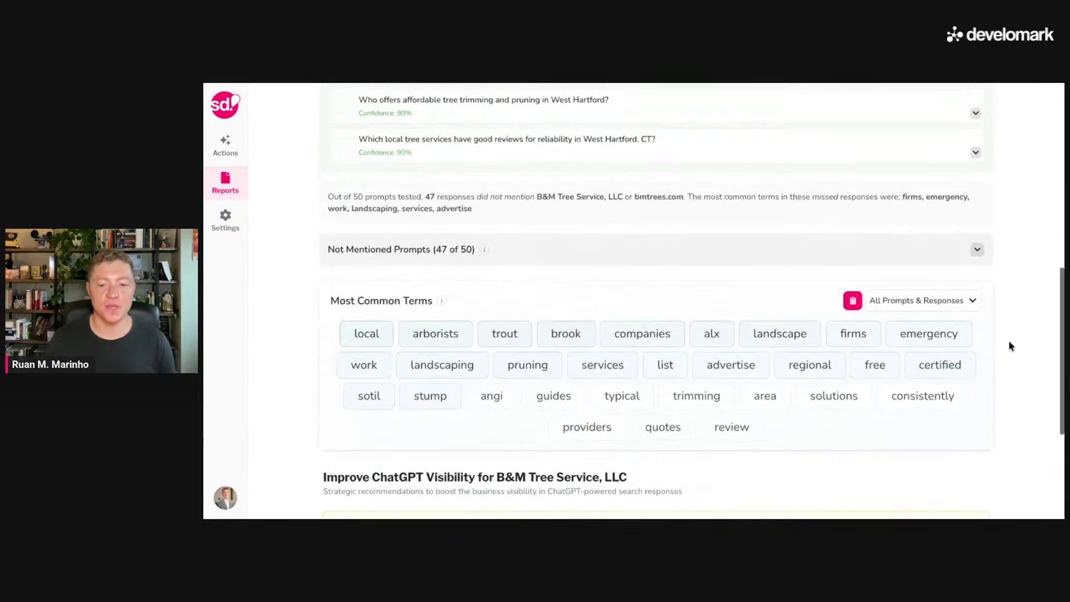
{"action": "mouse_move", "coordinate": [497, 401]}
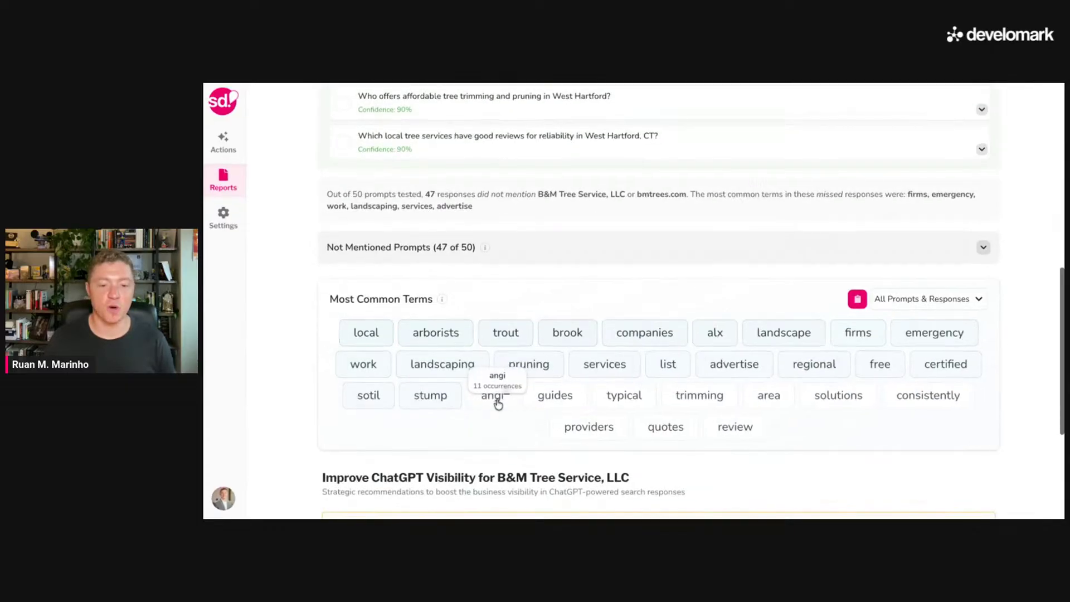
{"action": "mouse_move", "coordinate": [594, 304]}
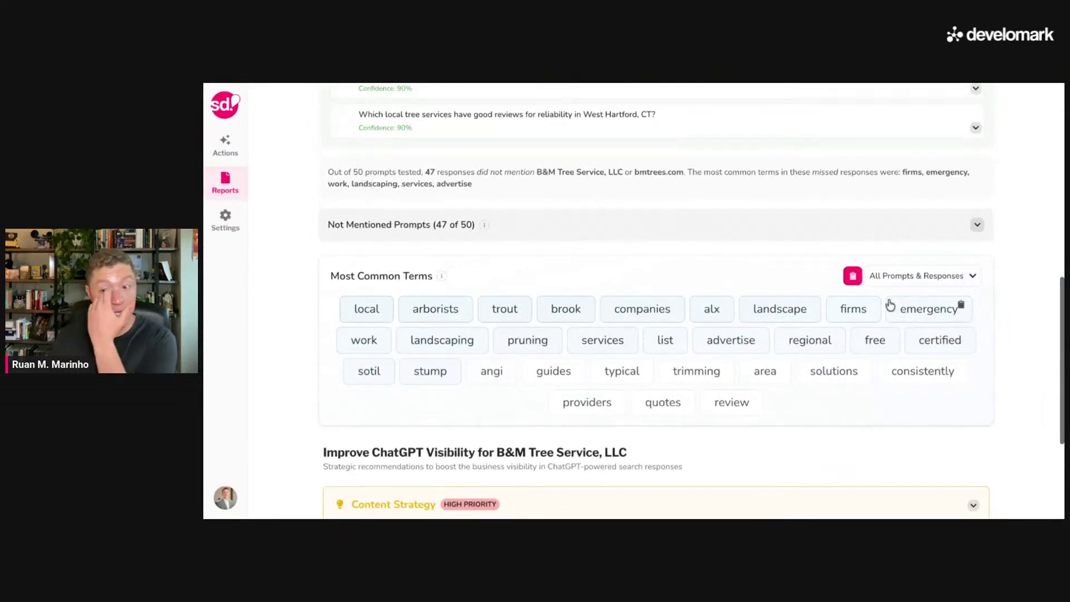
{"action": "mouse_move", "coordinate": [449, 308]}
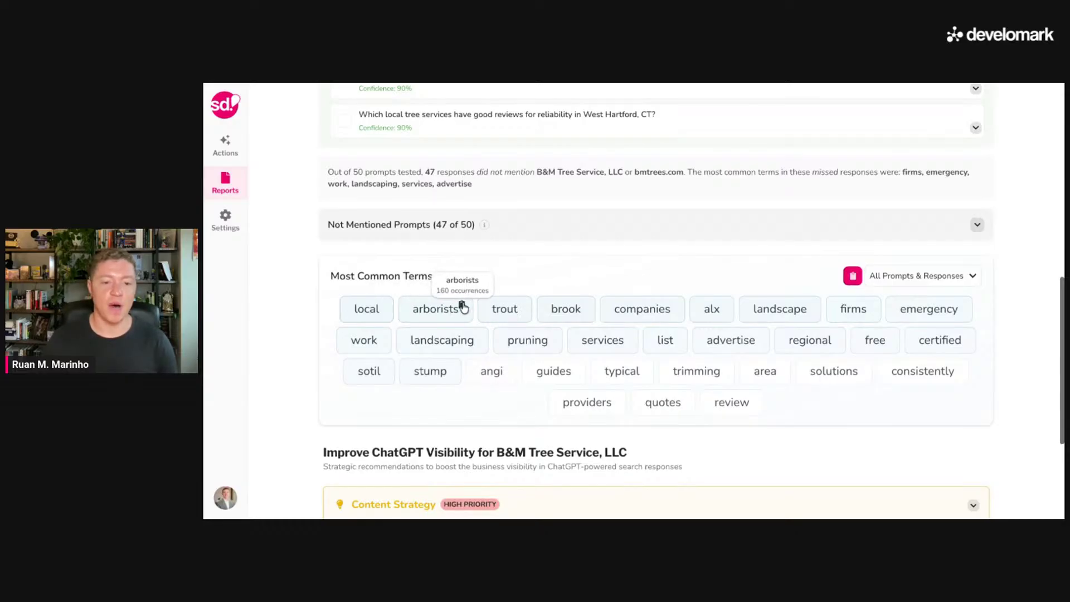
{"action": "left_click", "coordinate": [852, 275]}
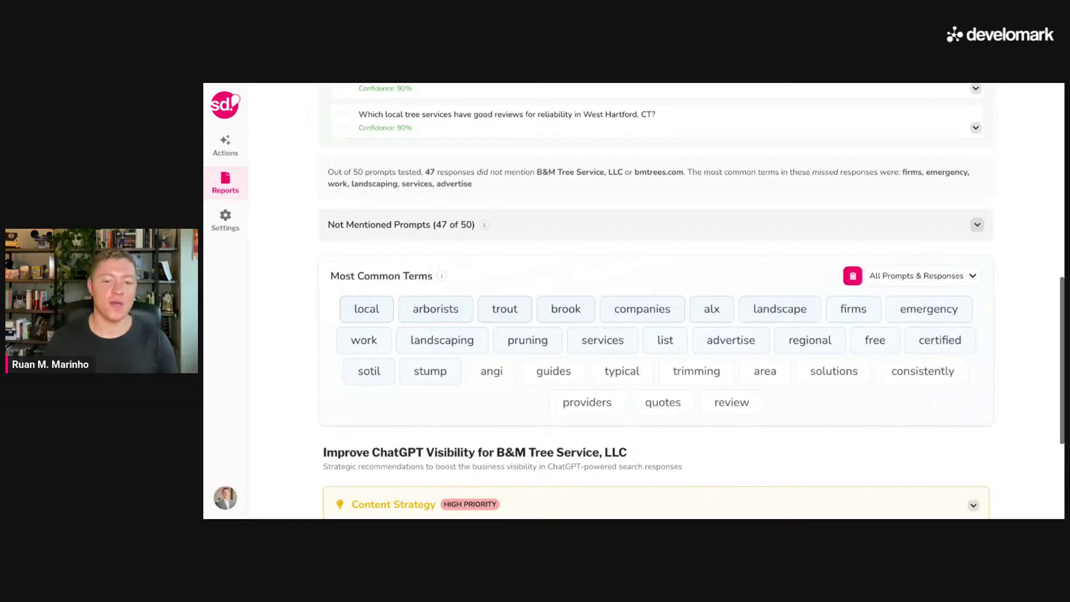
{"action": "mouse_move", "coordinate": [479, 383]}
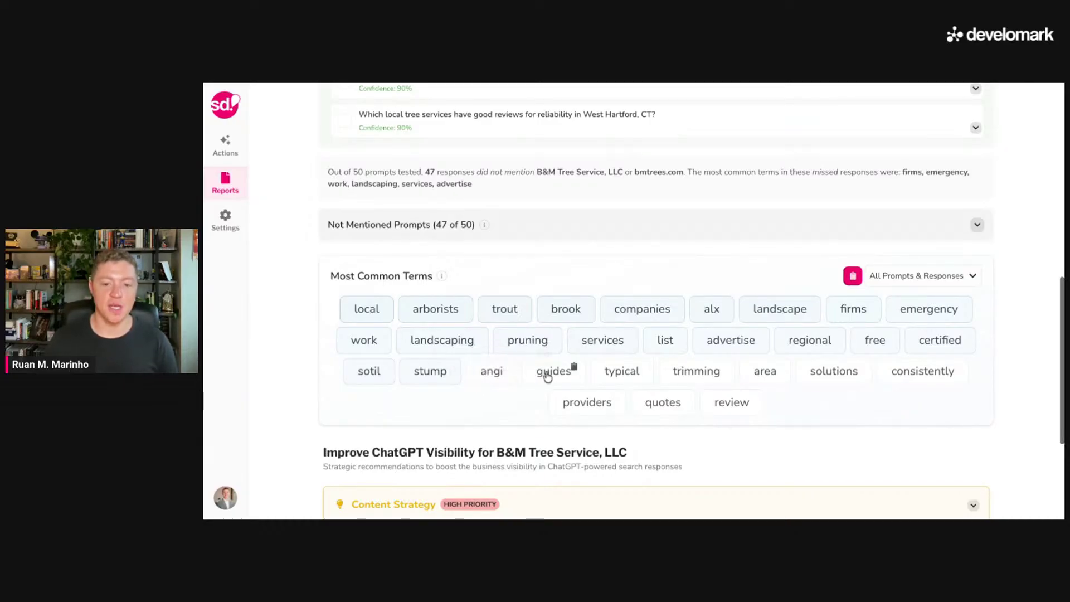
{"action": "mouse_move", "coordinate": [549, 378]}
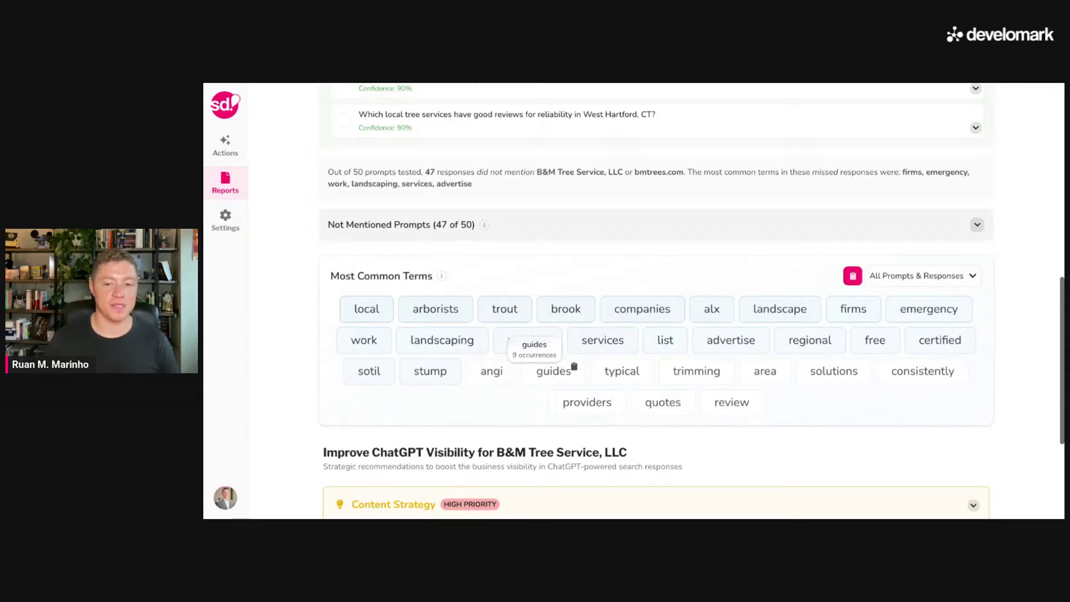
- Check the model and highlight the Generated date in the header of B&M Tree Service's ChatGPT Visibility report
{"action": "scroll", "coordinate": [751, 361], "scroll_direction": "up", "scroll_amount": 6}
{"action": "scroll", "coordinate": [750, 361], "scroll_direction": "up", "scroll_amount": 3}
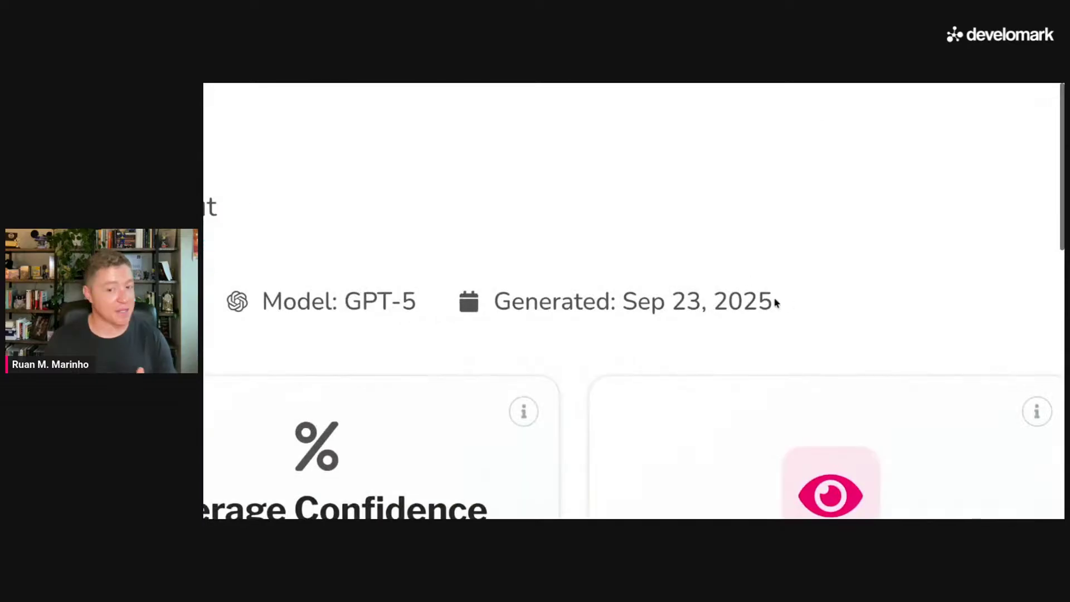
{"action": "left_click_drag", "start_coordinate": [775, 303], "coordinate": [623, 303]}
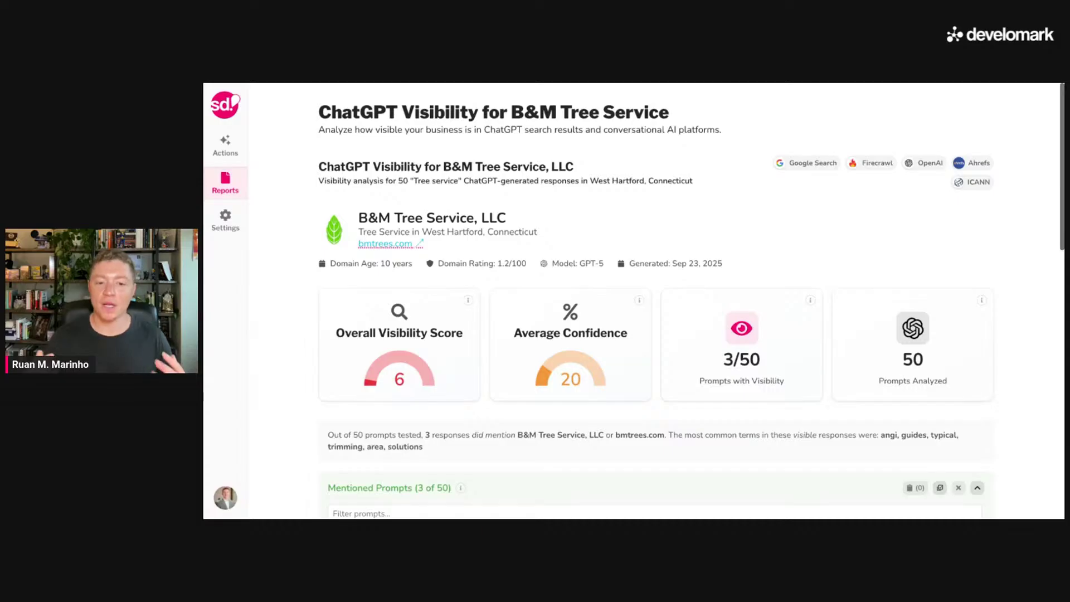
- Return to B&M Tree Service's Most Common Terms and inspect the occurrences of "trout" and "brook"
{"action": "scroll", "coordinate": [892, 264], "scroll_direction": "down", "scroll_amount": 10}
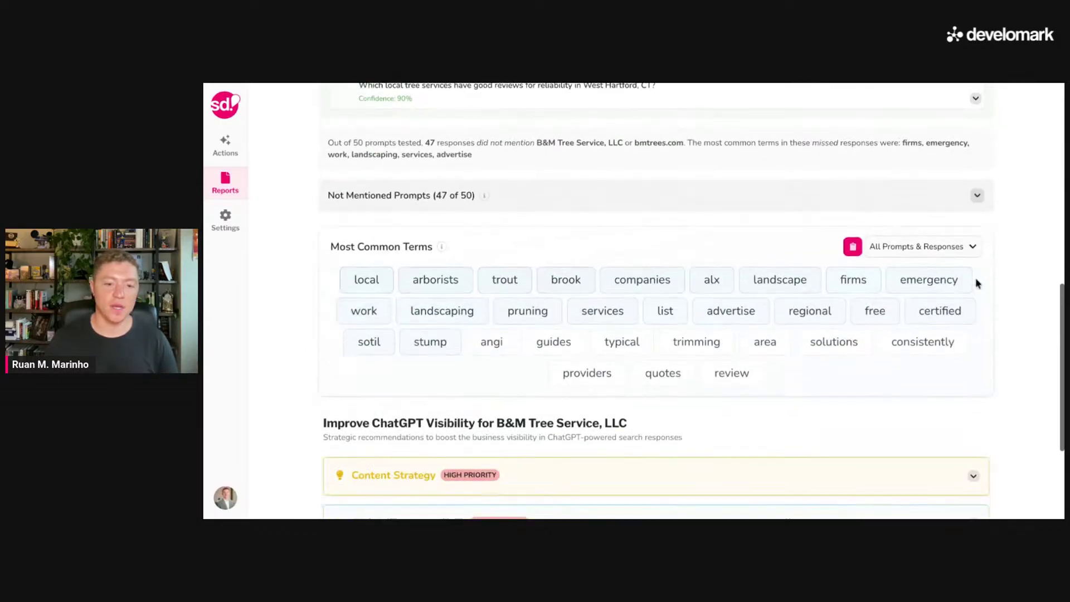
{"action": "mouse_move", "coordinate": [346, 282]}
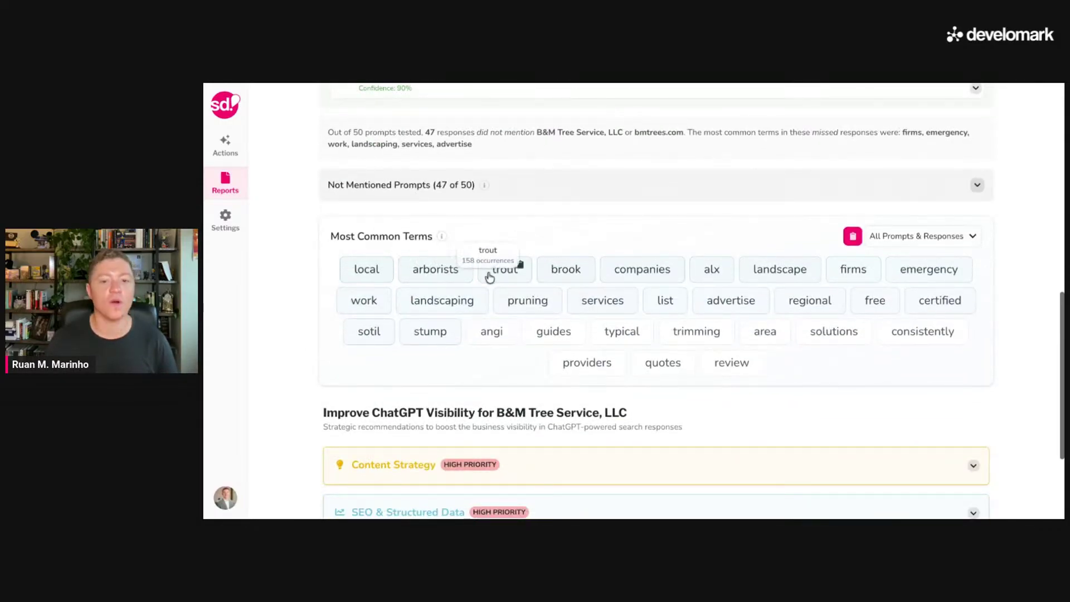
{"action": "mouse_move", "coordinate": [568, 276]}
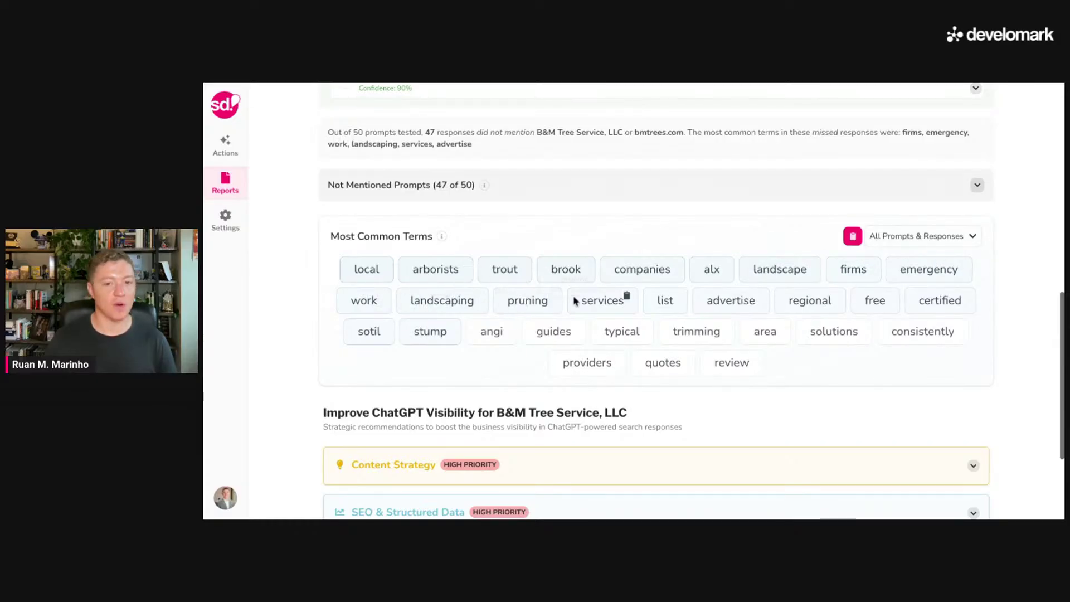
{"action": "mouse_move", "coordinate": [576, 301]}
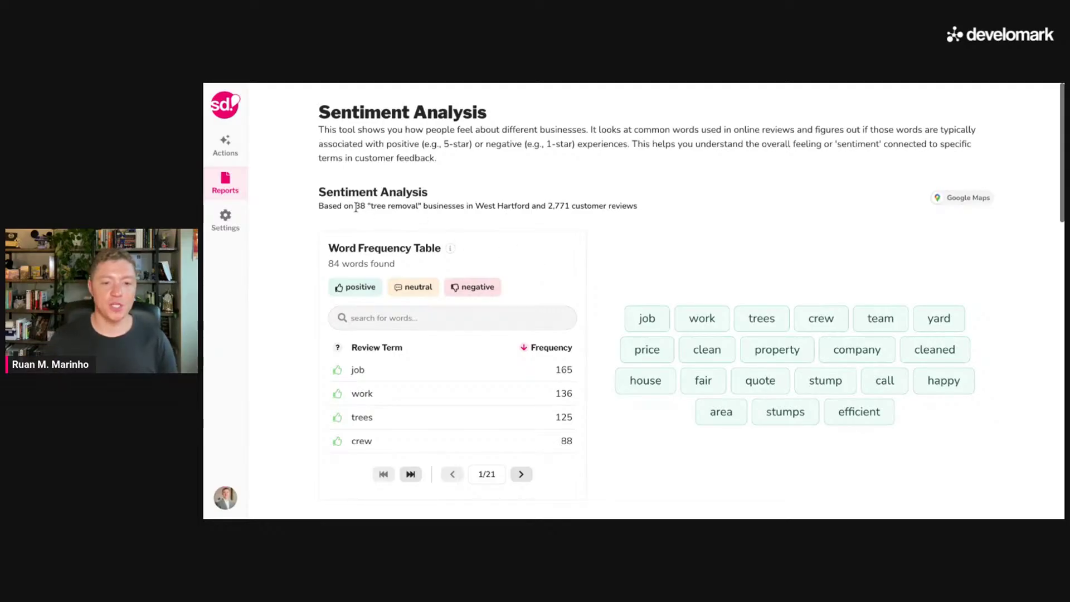
- Highlight the number of businesses, location and customer reviews the "tree removal" Sentiment Analysis is based on, clearing the selection when done
{"action": "left_click_drag", "start_coordinate": [355, 205], "coordinate": [403, 206]}
{"action": "left_click_drag", "start_coordinate": [476, 206], "coordinate": [637, 207]}
{"action": "left_click", "coordinate": [690, 225]}
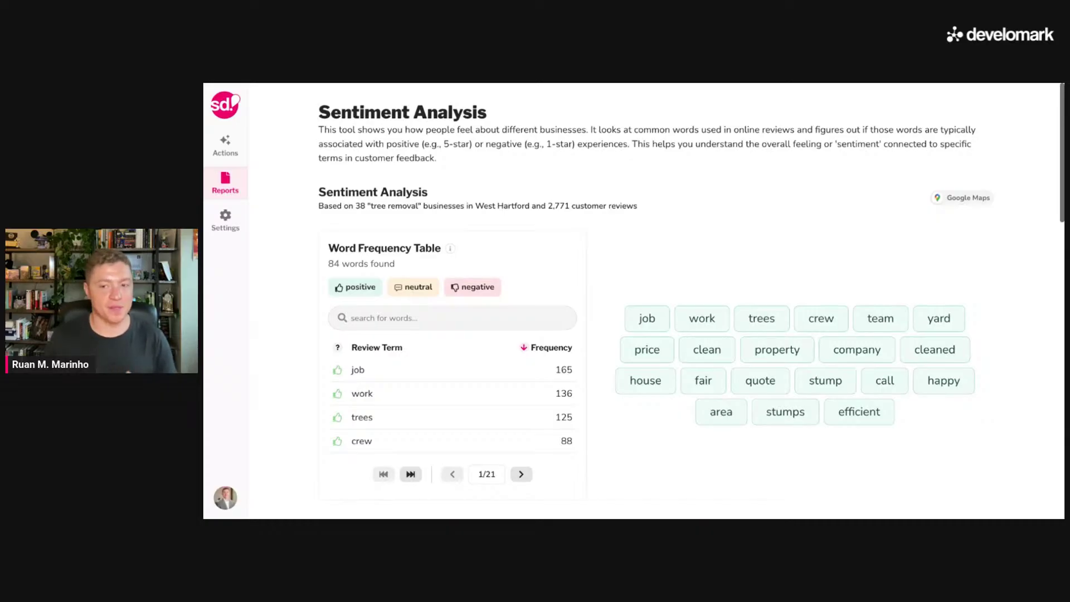
- Browse the Business Review Breakdown through page 3 to find B&M Tree Service's review terms, returning to the first page
{"action": "scroll", "coordinate": [1020, 337], "scroll_direction": "down", "scroll_amount": 8}
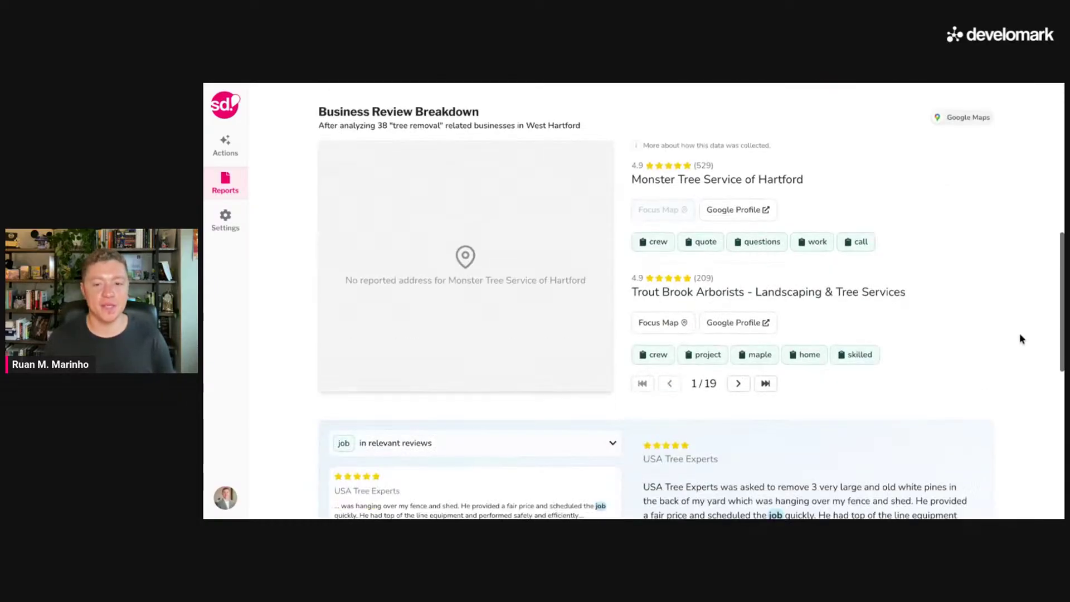
{"action": "scroll", "coordinate": [1021, 338], "scroll_direction": "up", "scroll_amount": 1}
{"action": "left_click", "coordinate": [739, 425]}
{"action": "left_click", "coordinate": [738, 425]}
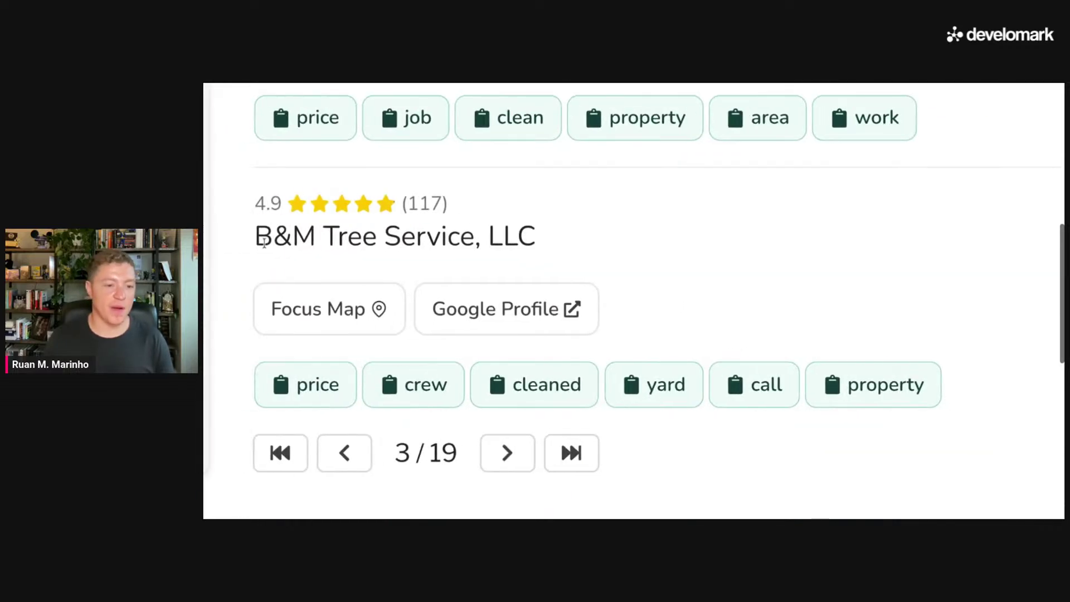
{"action": "left_click", "coordinate": [345, 453]}
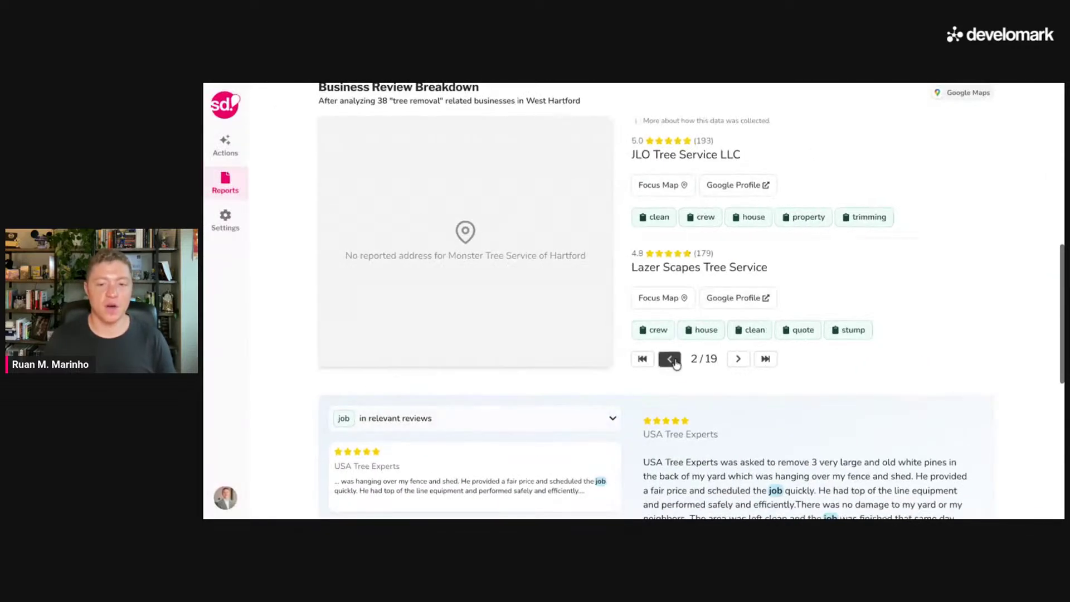
{"action": "left_click", "coordinate": [671, 361]}
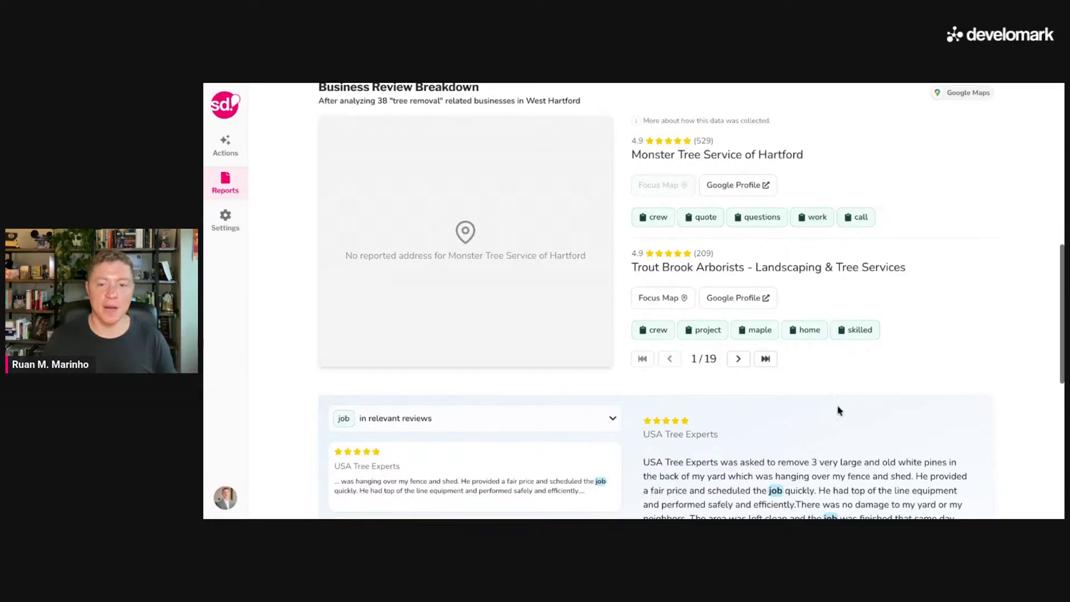
{"action": "scroll", "coordinate": [989, 353], "scroll_direction": "down", "scroll_amount": 3}
- Examine how often the positive review terms "job", "work", "trees" and "crew" occur in the Sentiment Analysis word cloud
{"action": "scroll", "coordinate": [988, 353], "scroll_direction": "up", "scroll_amount": 10}
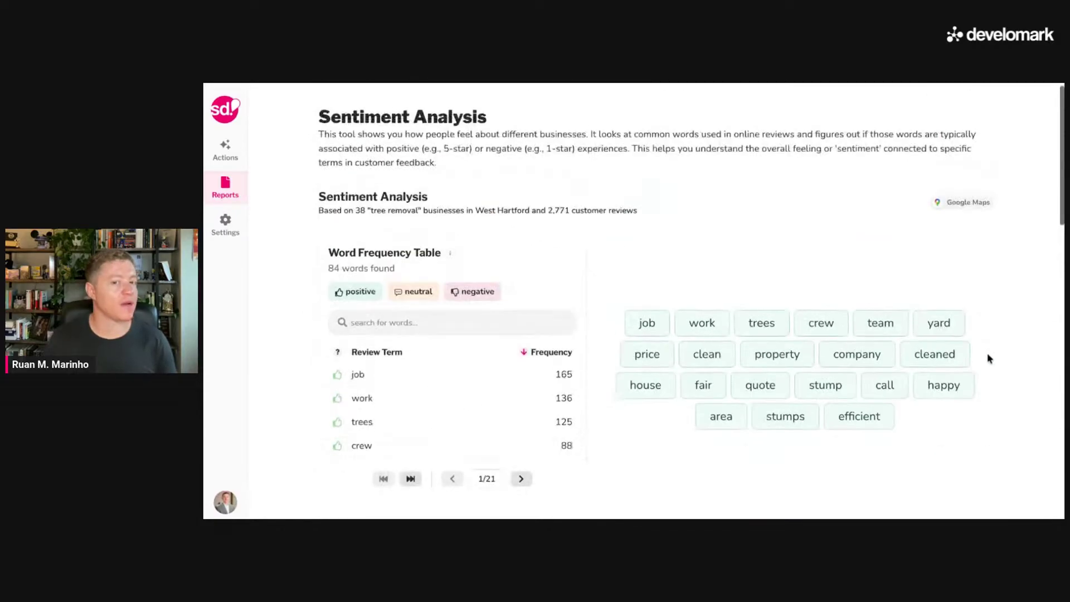
{"action": "scroll", "coordinate": [956, 365], "scroll_direction": "down", "scroll_amount": 1}
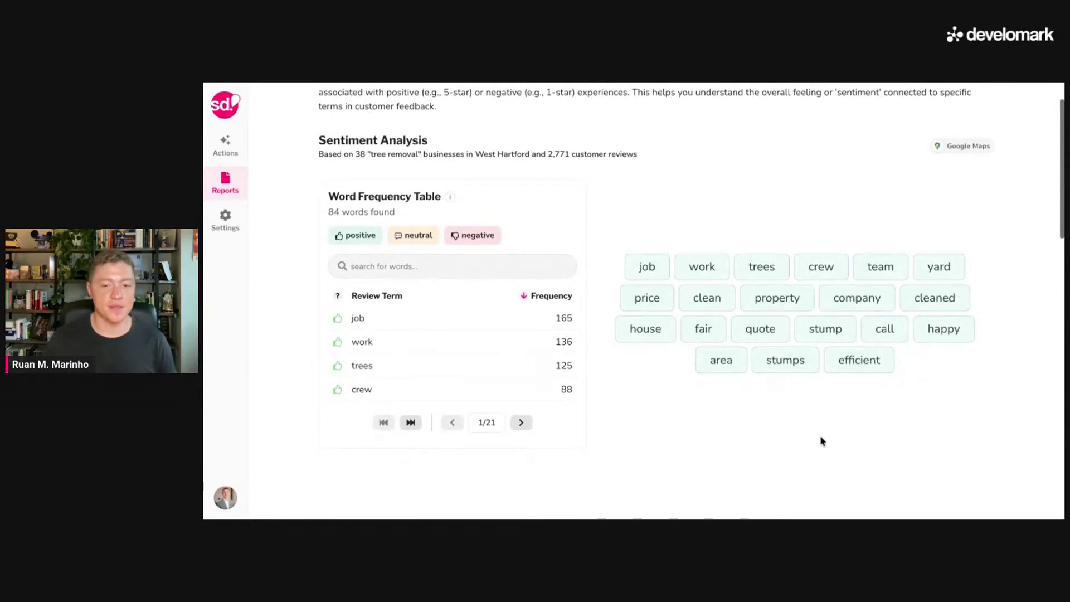
{"action": "mouse_move", "coordinate": [649, 274]}
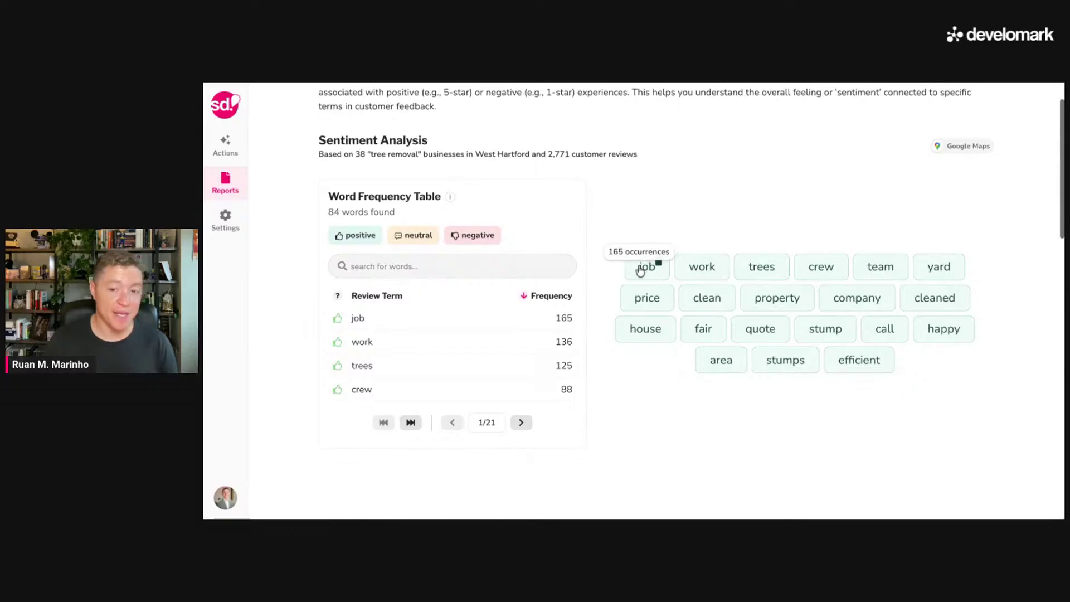
{"action": "mouse_move", "coordinate": [682, 271]}
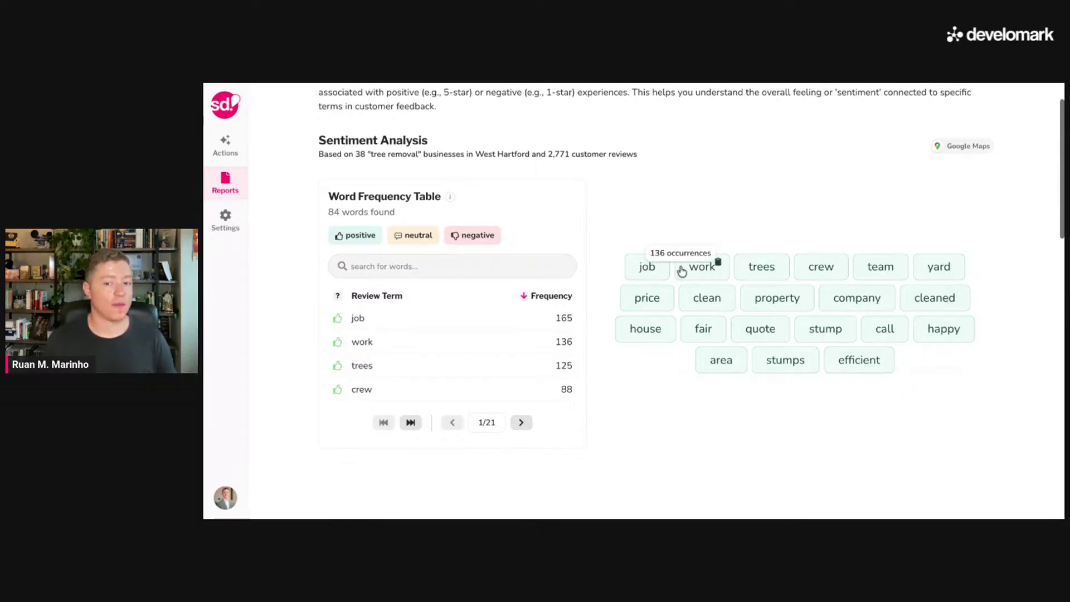
{"action": "mouse_move", "coordinate": [740, 269]}
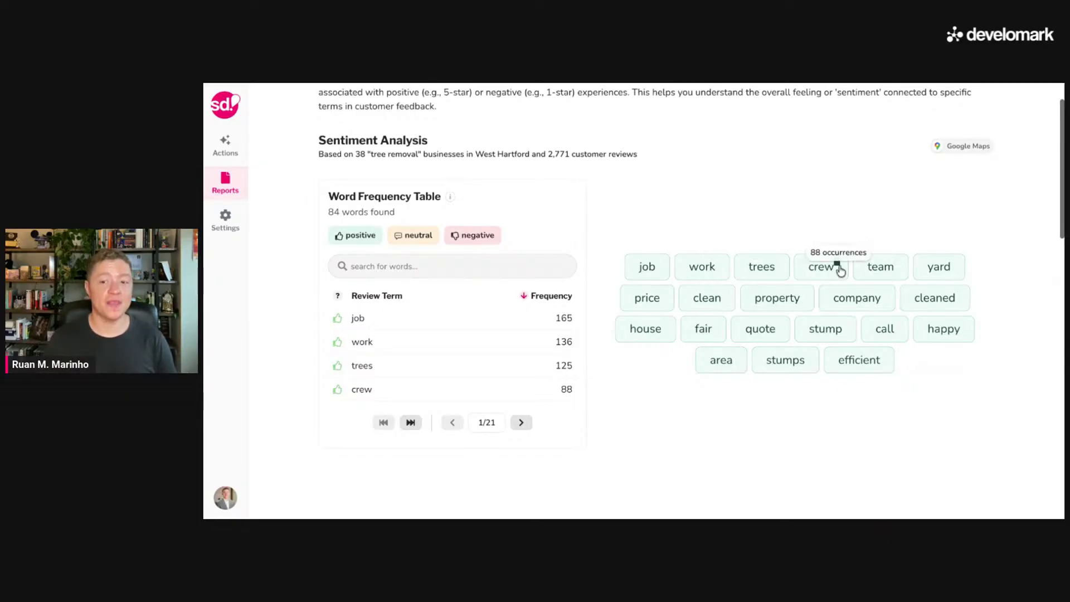
{"action": "mouse_move", "coordinate": [846, 263]}
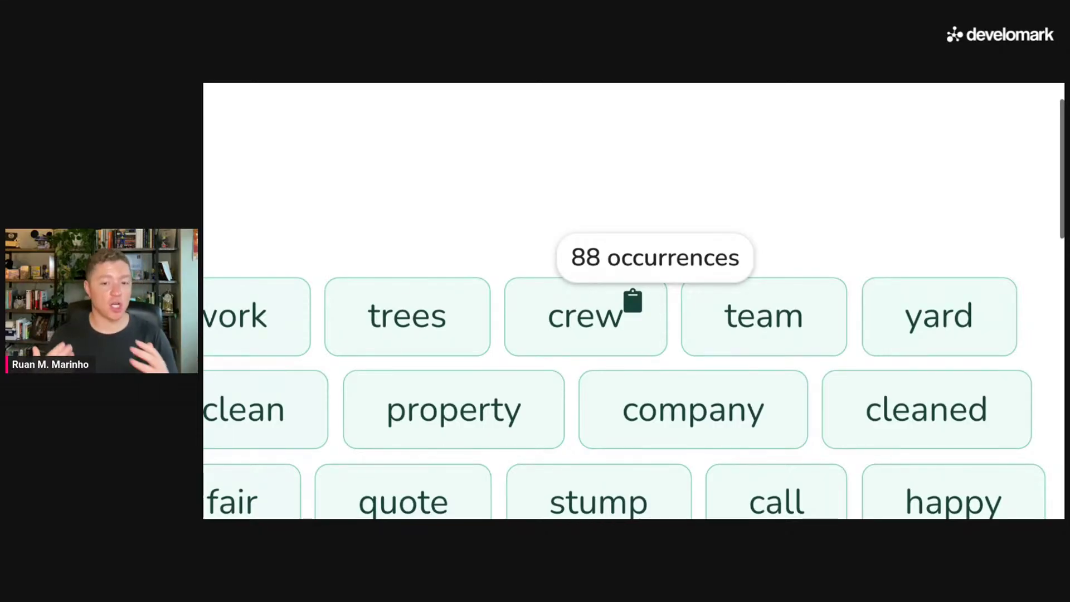
- Compare further positive review terms, including "cleaned", "company" and "yard", with the most frequent ones in the word cloud
{"action": "mouse_move", "coordinate": [716, 310]}
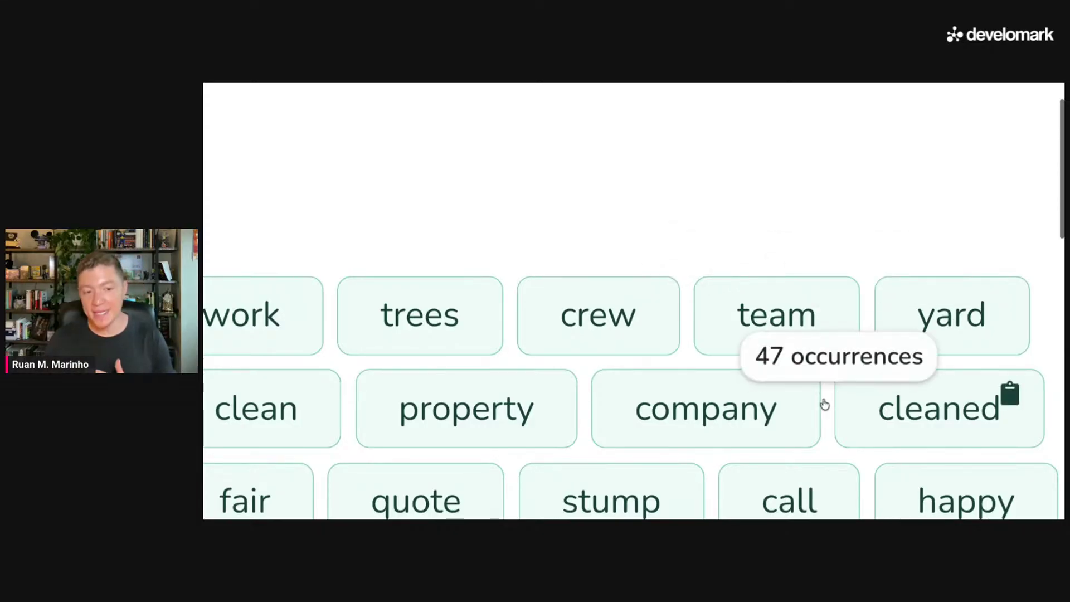
{"action": "scroll", "coordinate": [726, 368], "scroll_direction": "down", "scroll_amount": 1}
{"action": "scroll", "coordinate": [726, 368], "scroll_direction": "left", "scroll_amount": 1}
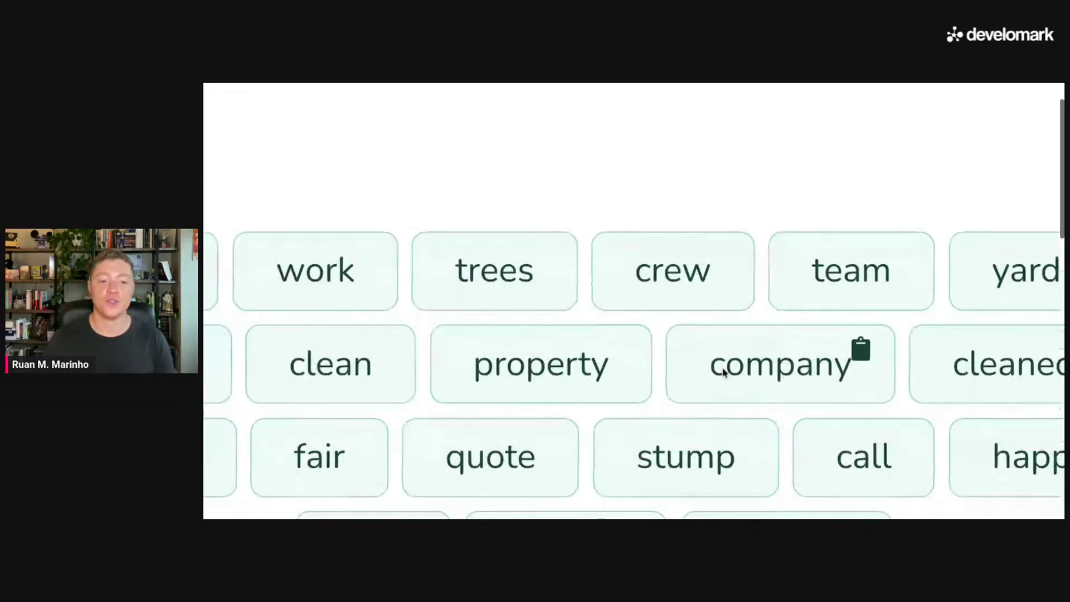
{"action": "scroll", "coordinate": [726, 369], "scroll_direction": "left", "scroll_amount": 2}
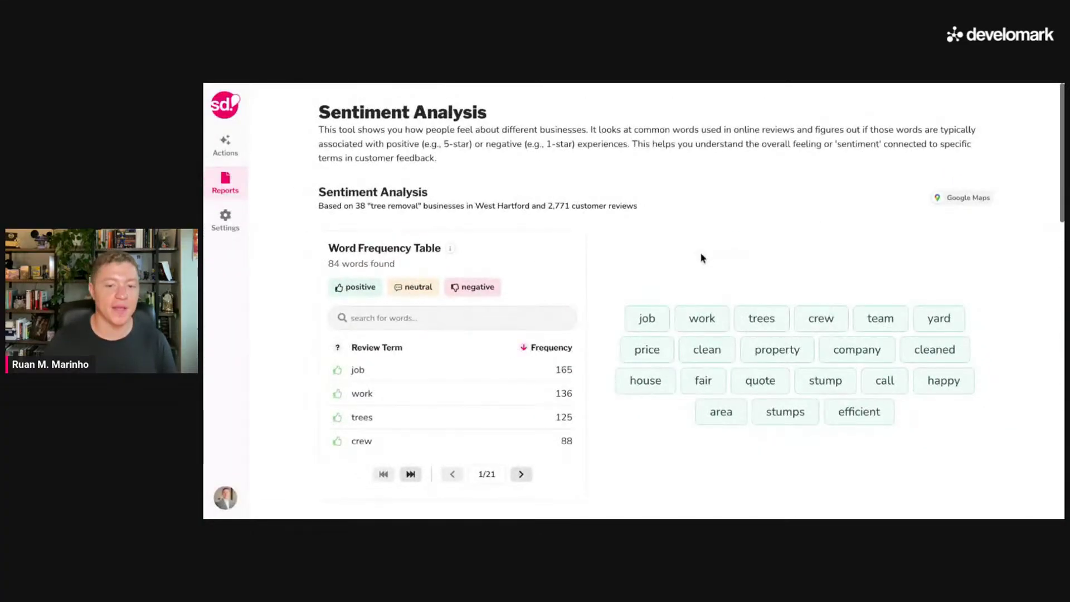
{"action": "mouse_move", "coordinate": [648, 315]}
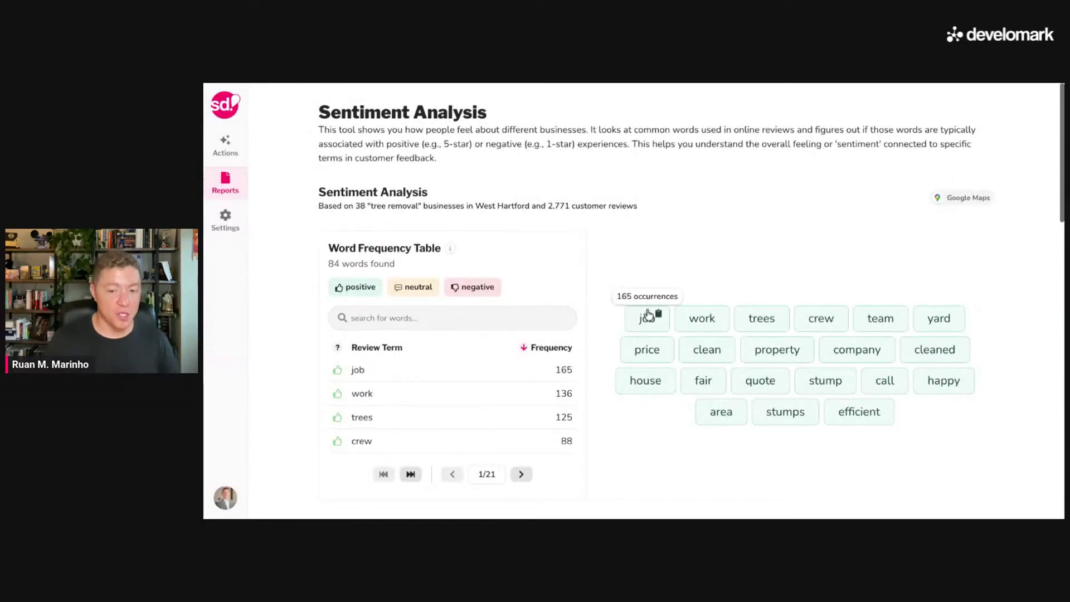
{"action": "mouse_move", "coordinate": [699, 320]}
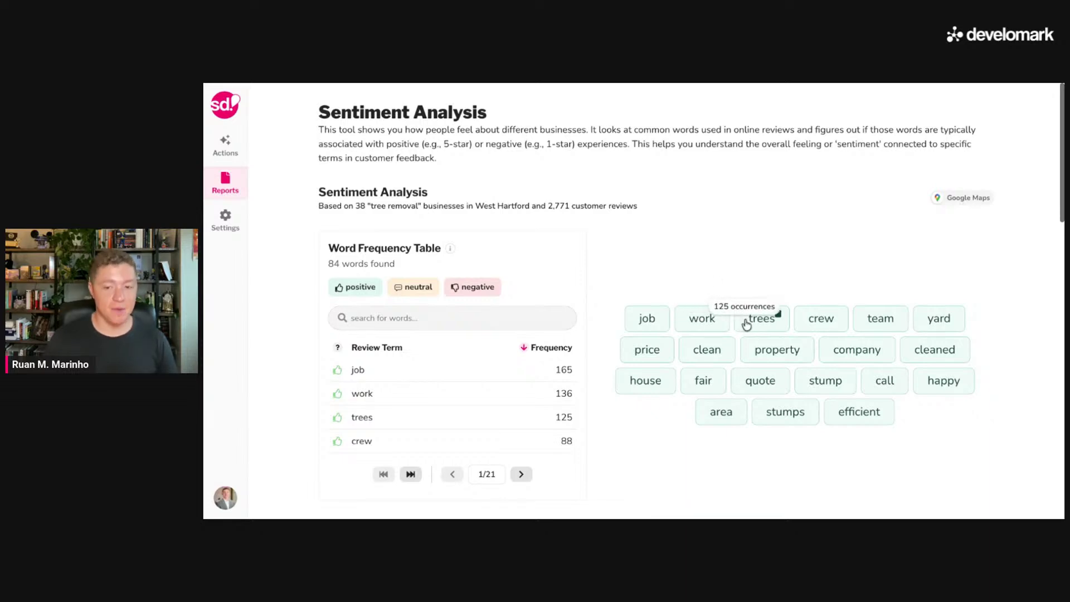
{"action": "mouse_move", "coordinate": [814, 323]}
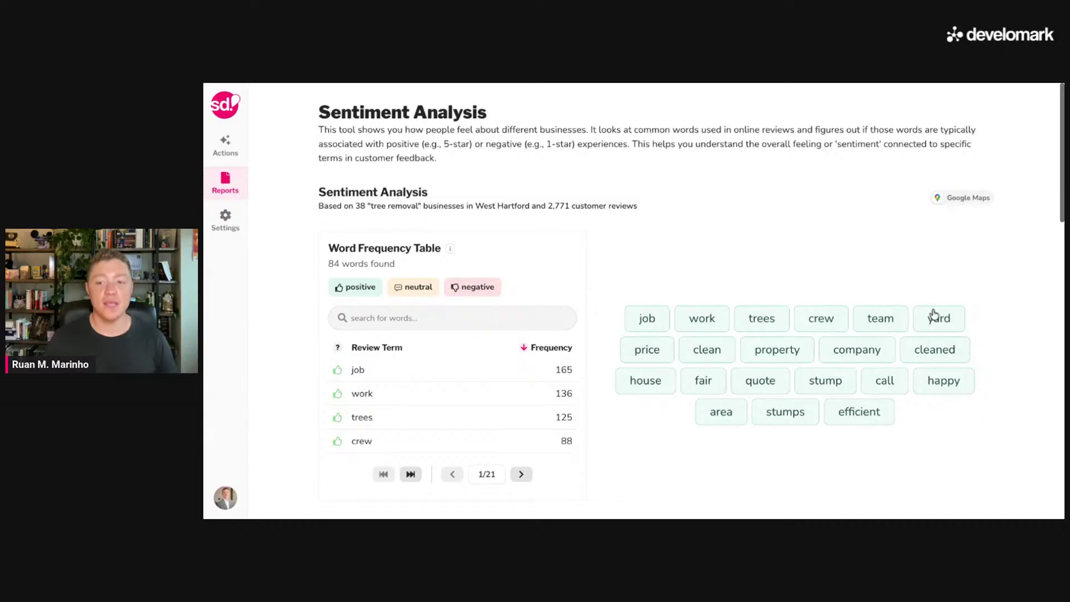
{"action": "mouse_move", "coordinate": [688, 354]}
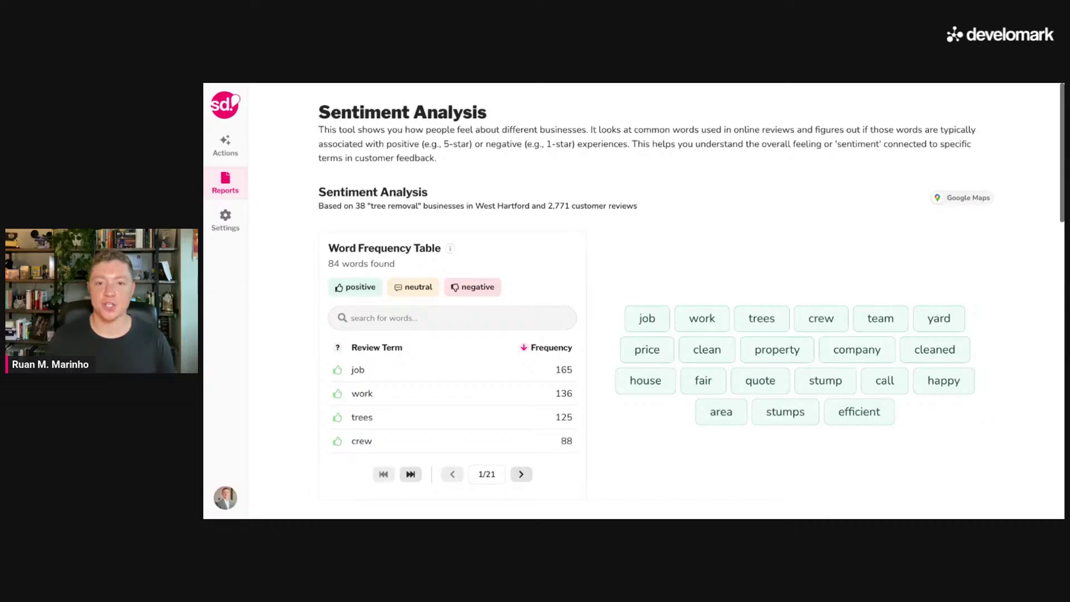
- Start a rerun of the "tree removal" Sentiment Analysis report and clear its location
{"action": "scroll", "coordinate": [585, 413], "scroll_direction": "down", "scroll_amount": 15}
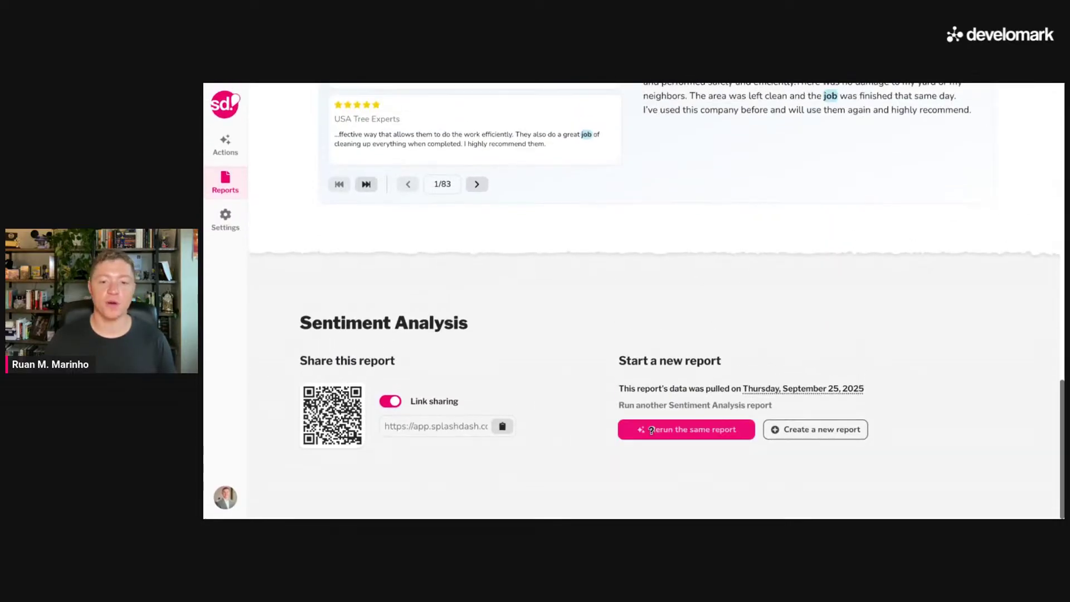
{"action": "left_click", "coordinate": [651, 430]}
{"action": "left_click", "coordinate": [877, 238]}
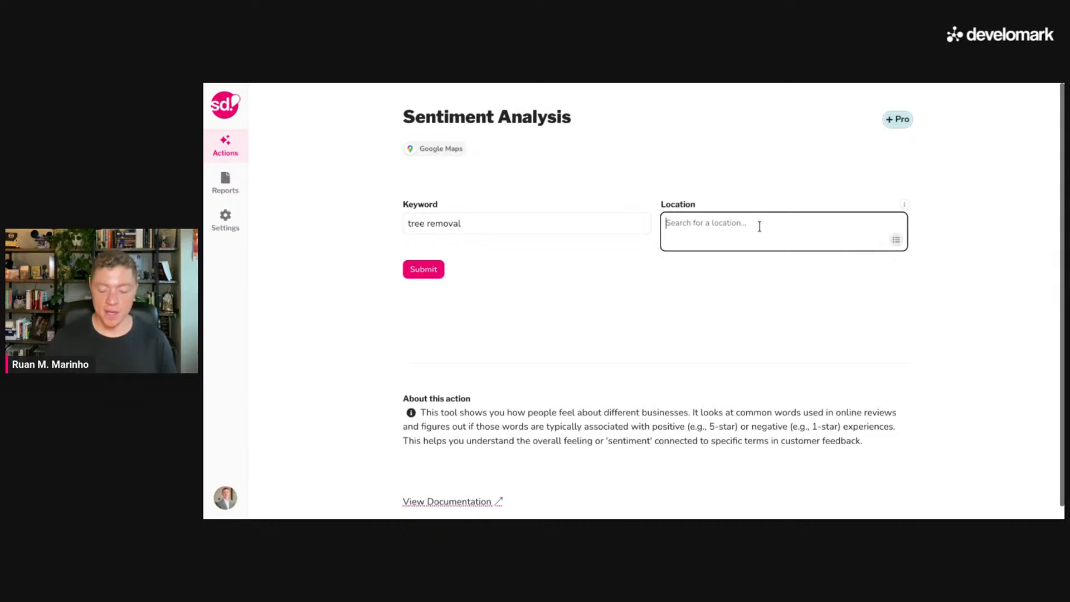
{"action": "type", "text": "hart"}
{"action": "key", "text": "BackSpace"}
{"action": "key", "text": "BackSpace"}
{"action": "key", "text": "BackSpace"}
{"action": "key", "text": "BackSpace"}
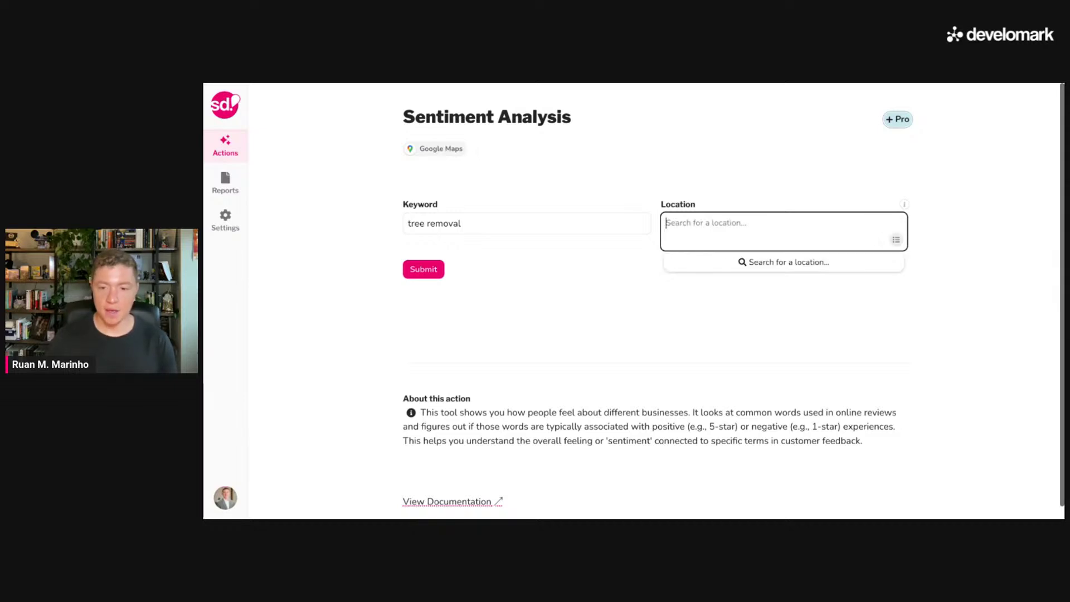
- Set the Sentiment Analysis location to Greenwich, Connecticut and run the "tree removal" report
{"action": "type", "text": "greeniwch"}
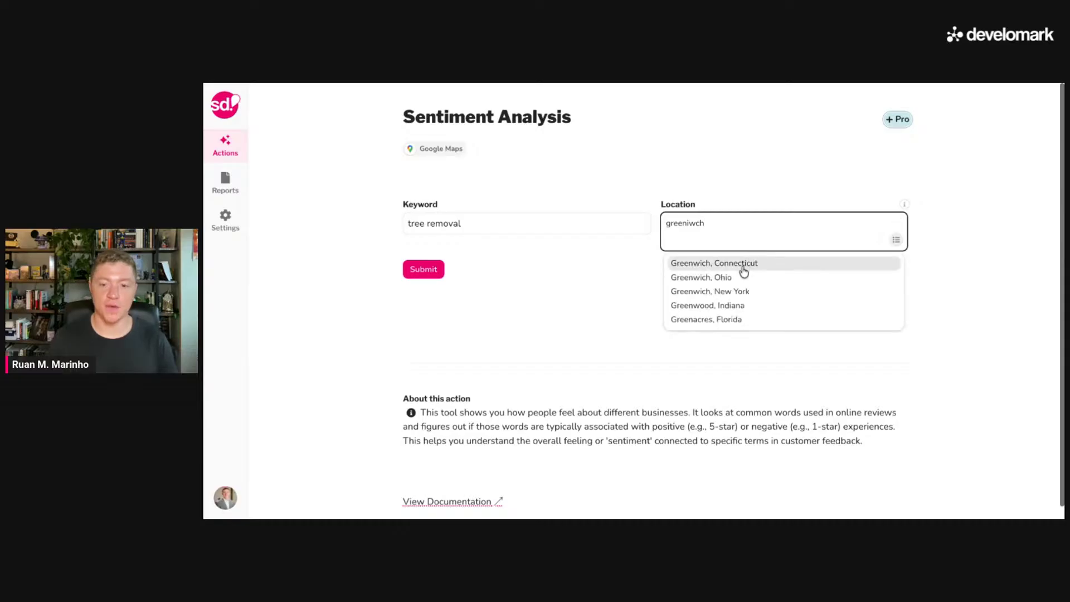
{"action": "left_click", "coordinate": [743, 268]}
{"action": "left_click", "coordinate": [422, 270]}
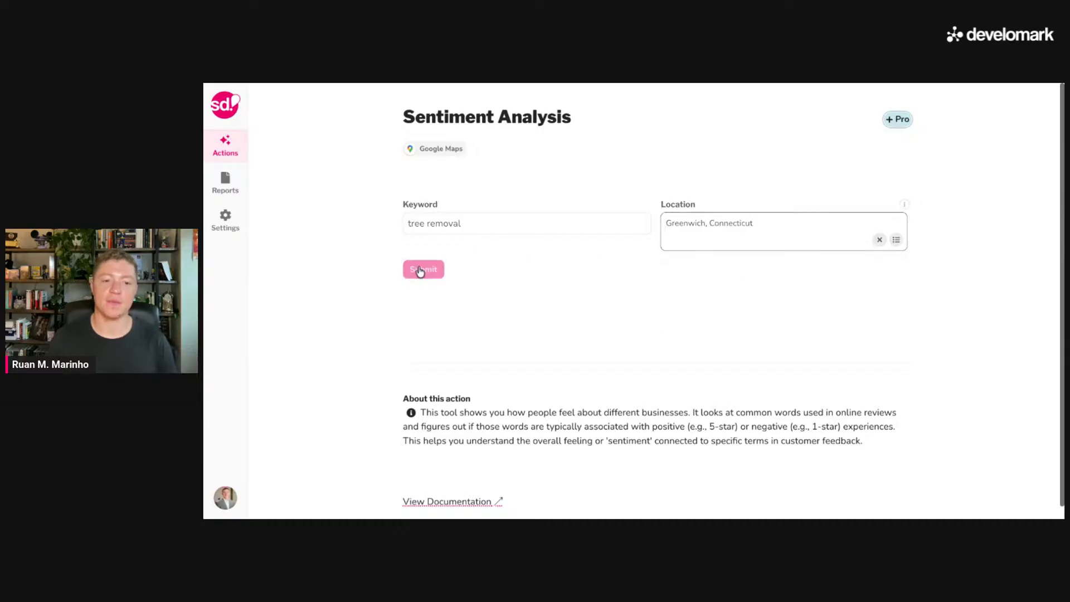
{"action": "left_click", "coordinate": [551, 84]}
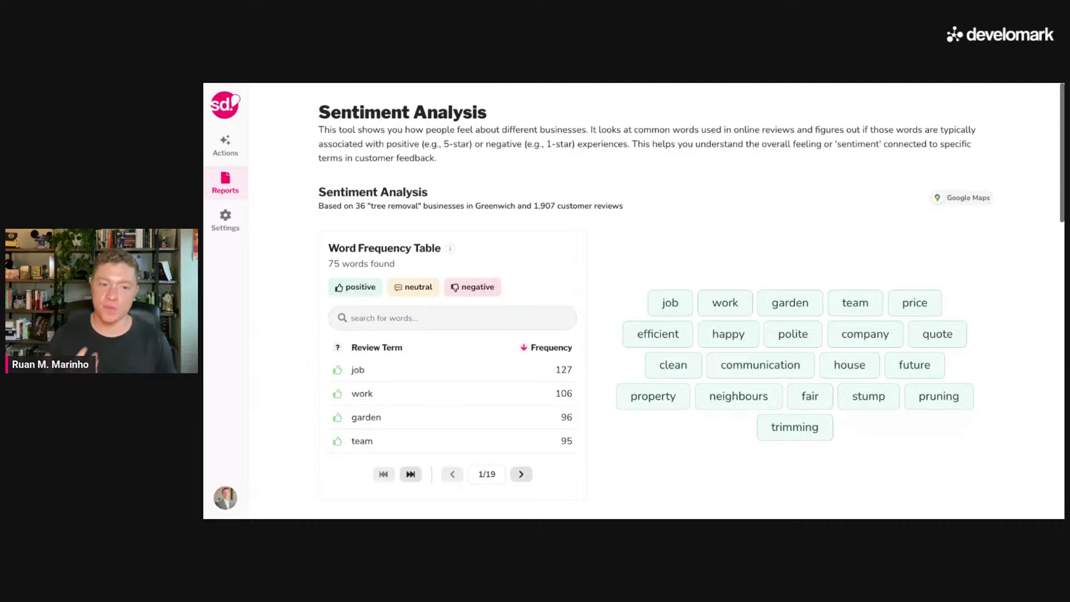
- Examine how often positive review terms such as "garden", "happy" and "polite" occur in the Greenwich Sentiment Analysis word cloud
{"action": "mouse_move", "coordinate": [804, 300]}
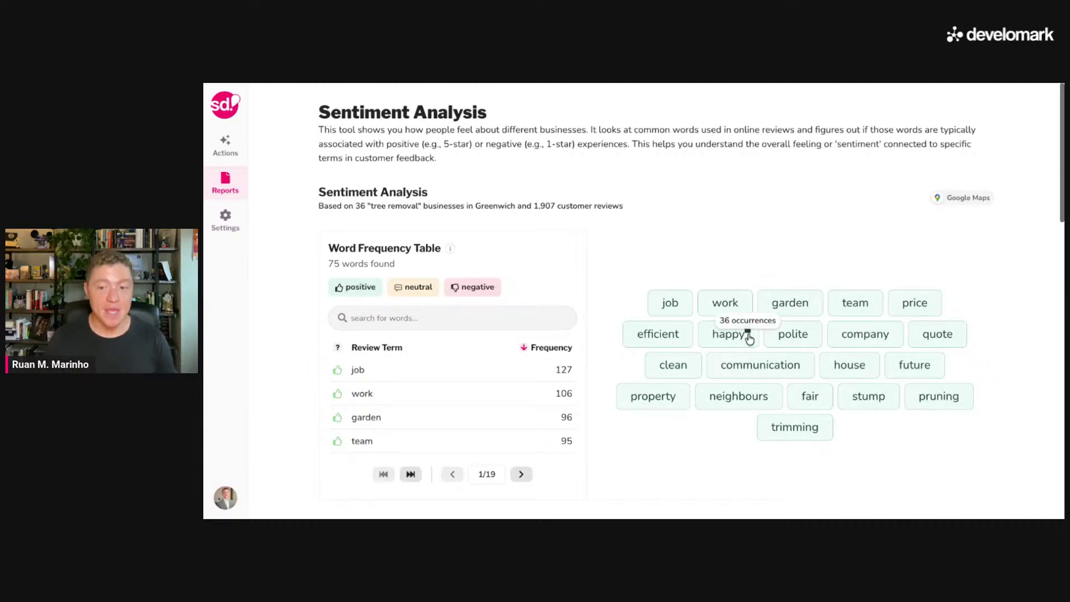
{"action": "mouse_move", "coordinate": [776, 339]}
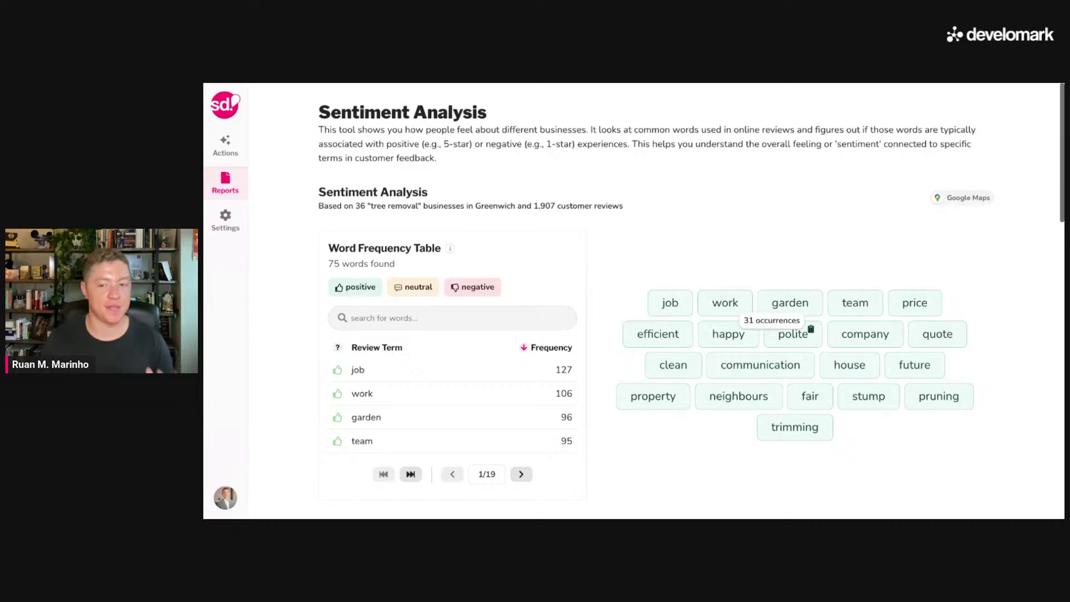
{"action": "mouse_move", "coordinate": [763, 302]}
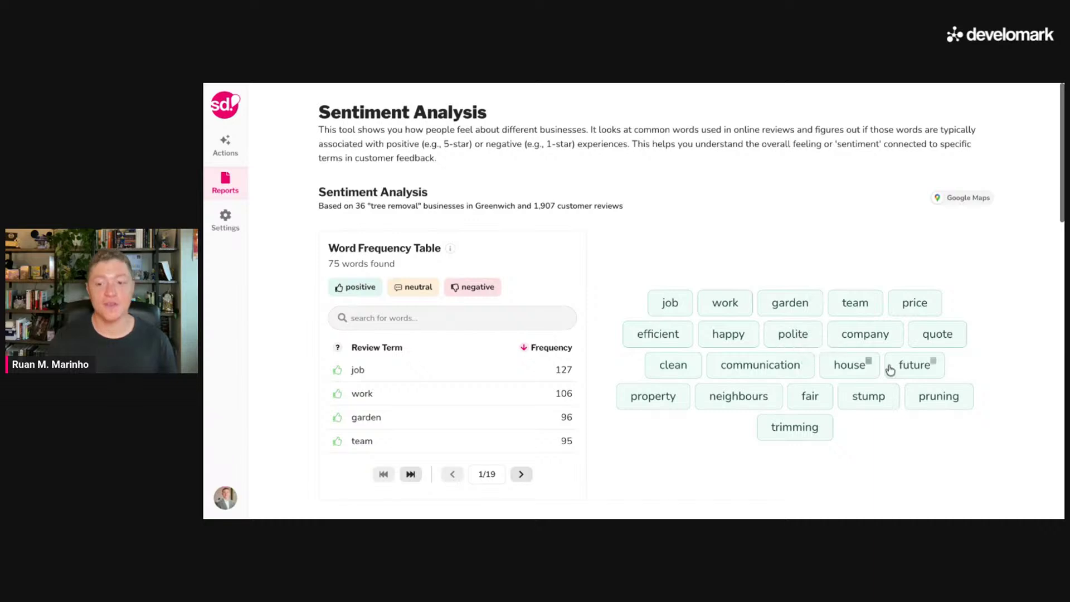
{"action": "mouse_move", "coordinate": [896, 375]}
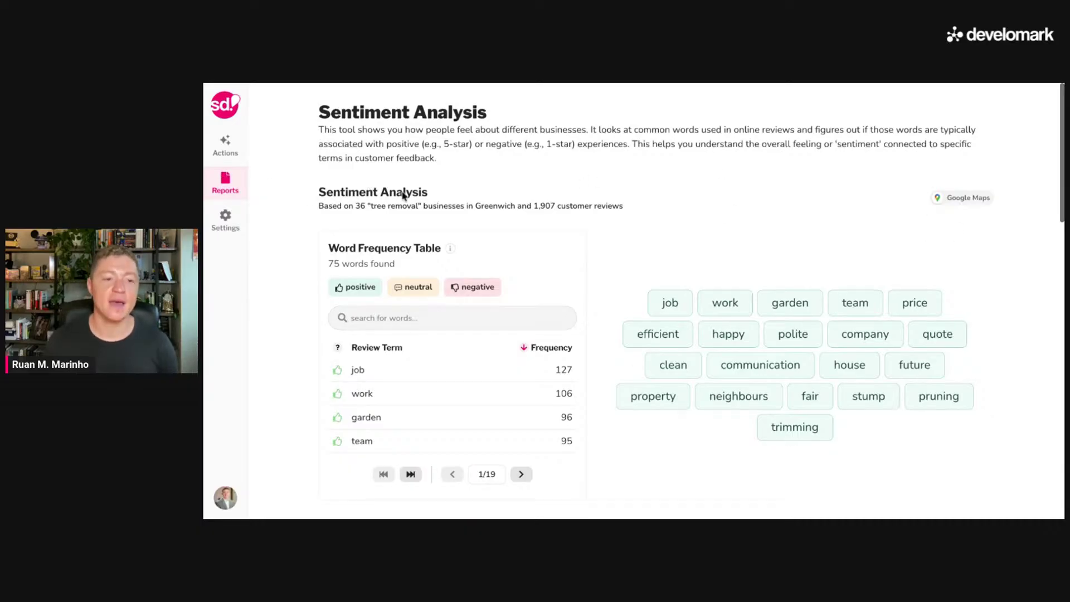
- Return to the previously created reports and review the positive review terms in the West Hartford "tree removal" Sentiment Analysis
{"action": "left_click", "coordinate": [233, 190]}
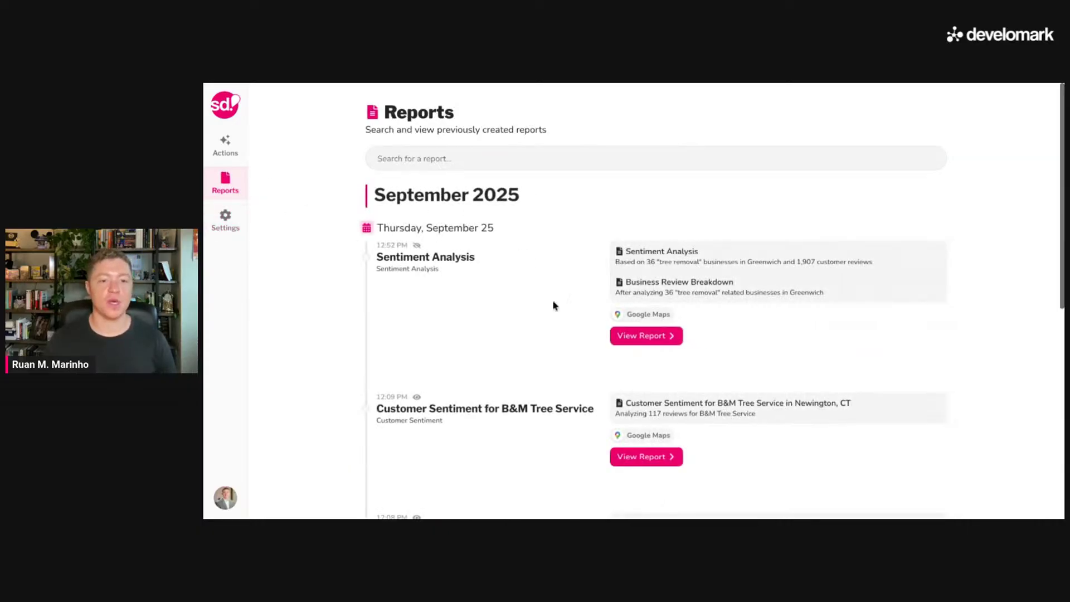
{"action": "scroll", "coordinate": [553, 302], "scroll_direction": "down", "scroll_amount": 3}
{"action": "scroll", "coordinate": [624, 323], "scroll_direction": "up", "scroll_amount": 2}
{"action": "scroll", "coordinate": [627, 329], "scroll_direction": "up", "scroll_amount": 1}
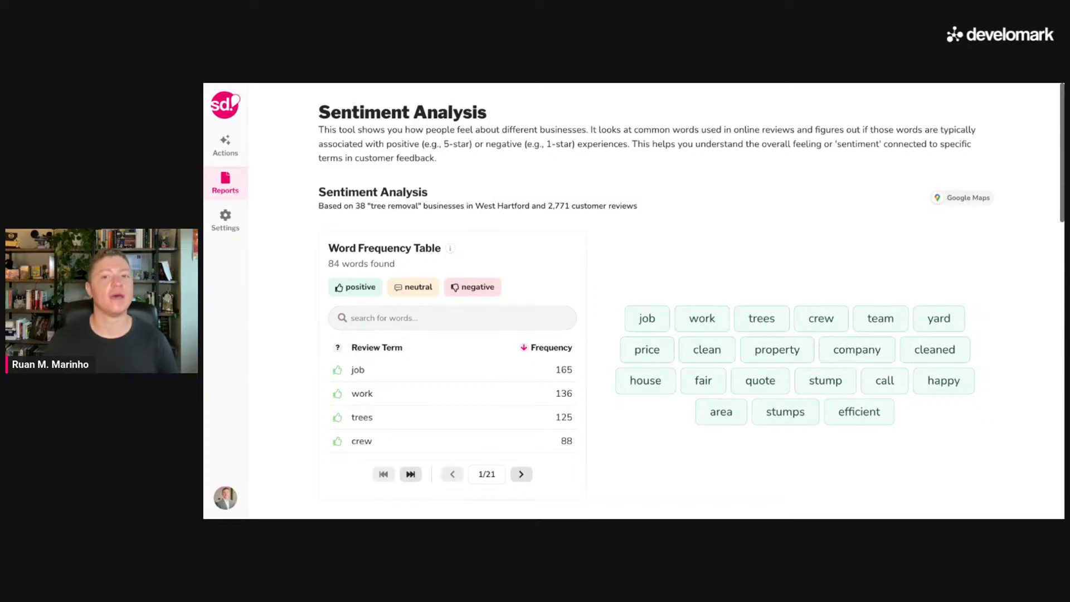
{"action": "left_click_drag", "start_coordinate": [605, 288], "coordinate": [901, 422]}
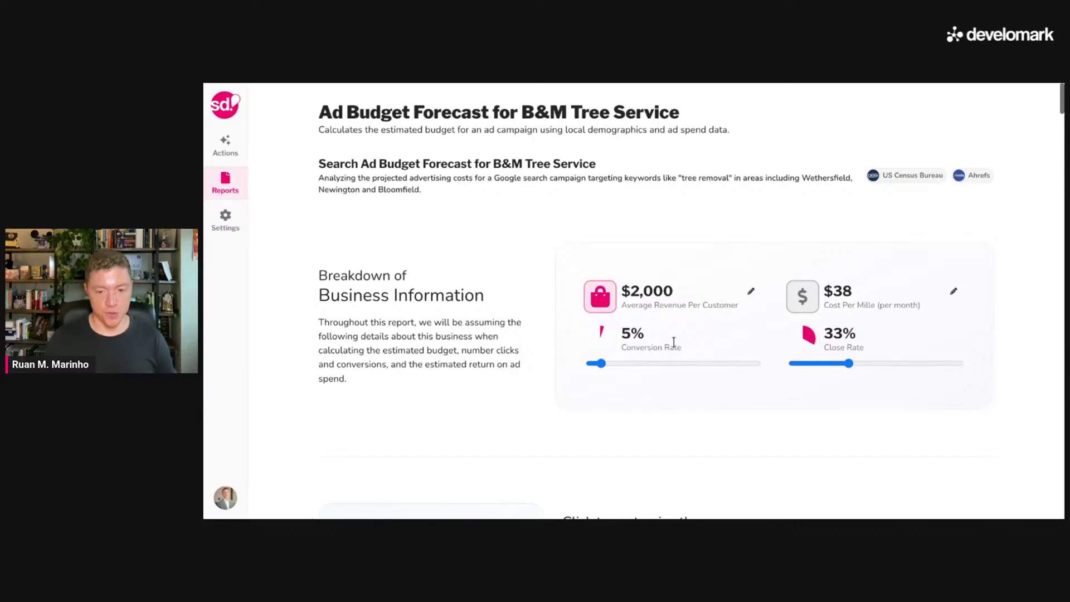
- Examine the average revenue, conversion rate, cost per mille and close rate in B&M Tree Service's Ad Budget Forecast
{"action": "left_click_drag", "start_coordinate": [674, 343], "coordinate": [631, 324]}
{"action": "left_click", "coordinate": [698, 332]}
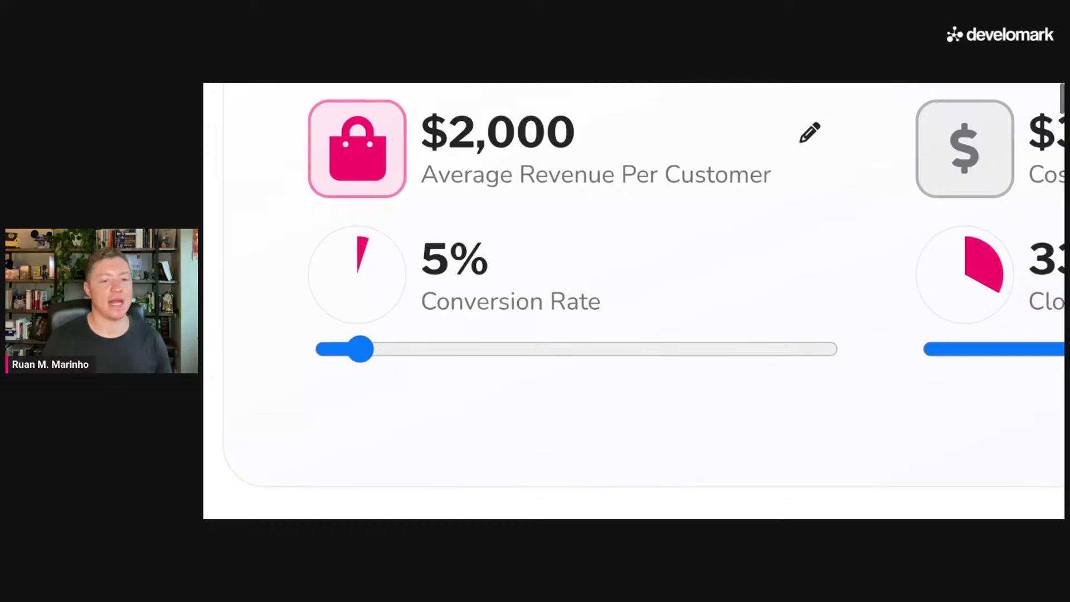
{"action": "scroll", "coordinate": [764, 301], "scroll_direction": "right", "scroll_amount": 8}
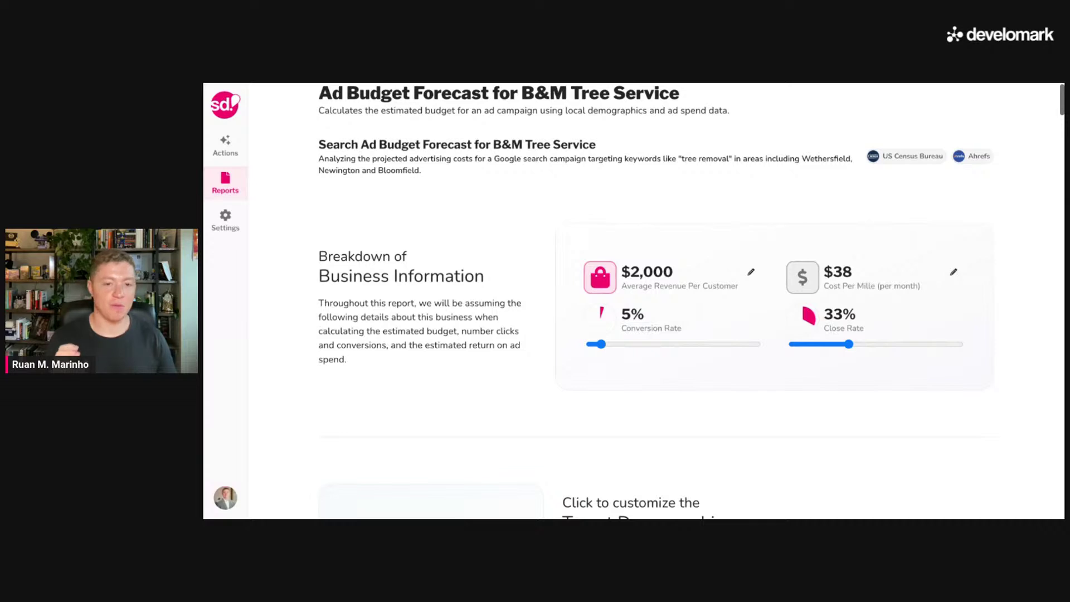
- Review the cities, income, age, race and gender selections of the forecast's Target Demographic
{"action": "scroll", "coordinate": [975, 372], "scroll_direction": "down", "scroll_amount": 5}
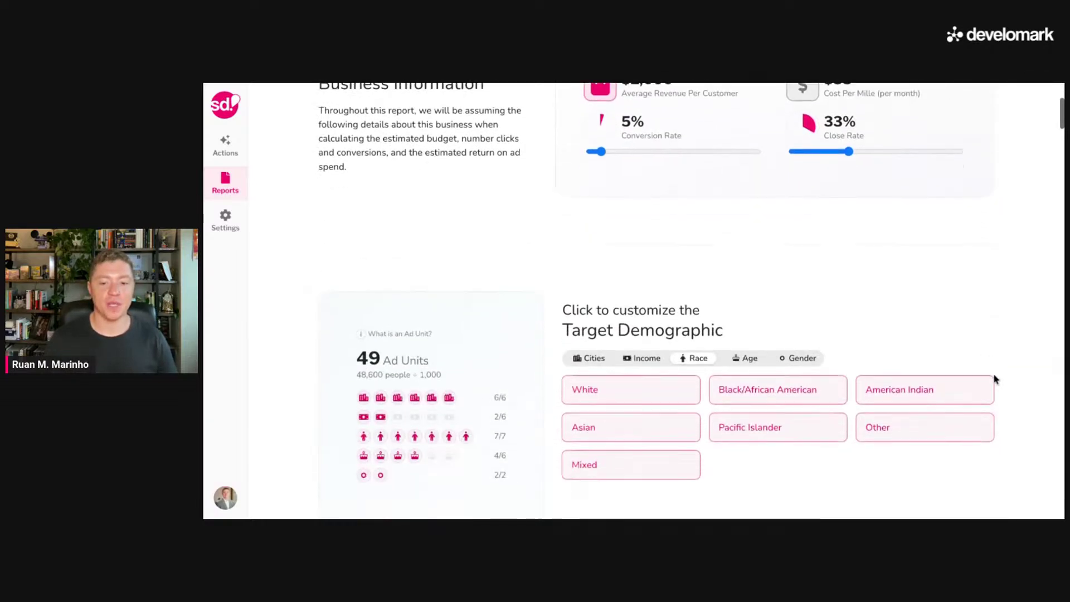
{"action": "scroll", "coordinate": [1009, 376], "scroll_direction": "down", "scroll_amount": 1}
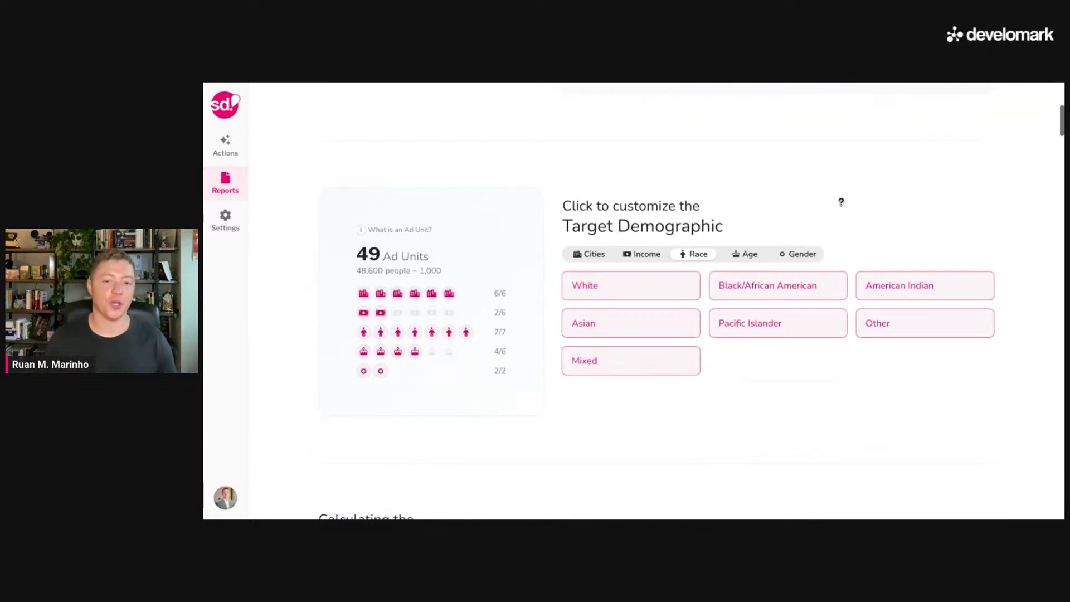
{"action": "left_click", "coordinate": [594, 258]}
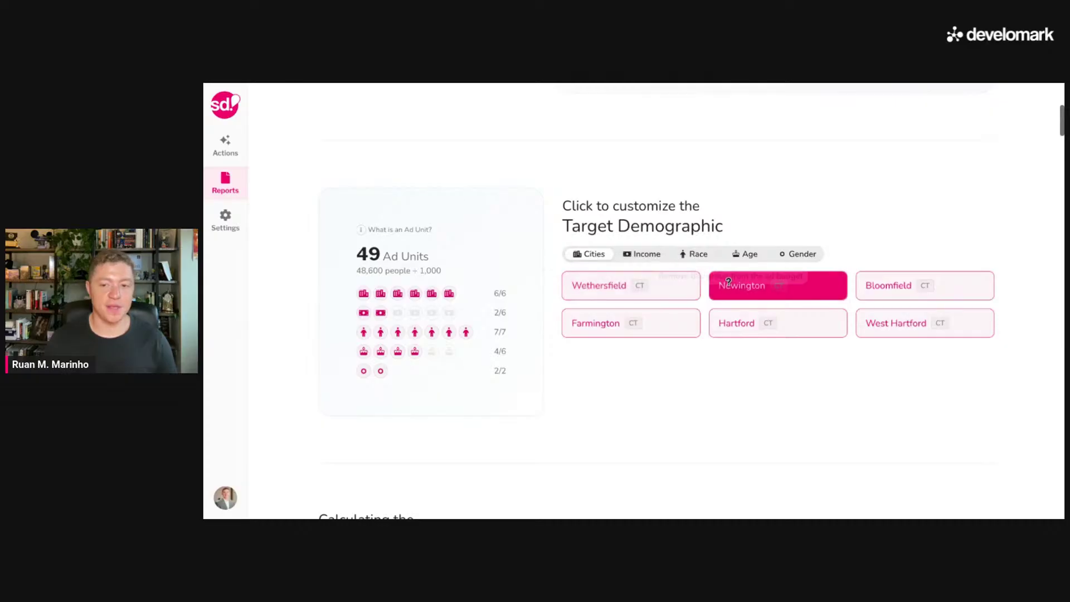
{"action": "left_click", "coordinate": [643, 255]}
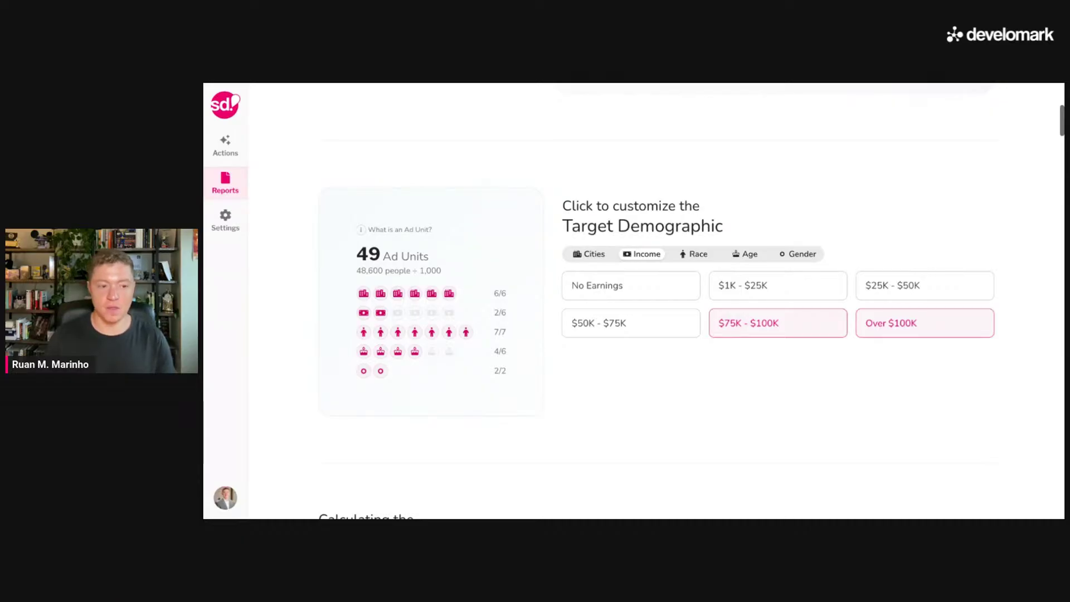
{"action": "left_click", "coordinate": [746, 254]}
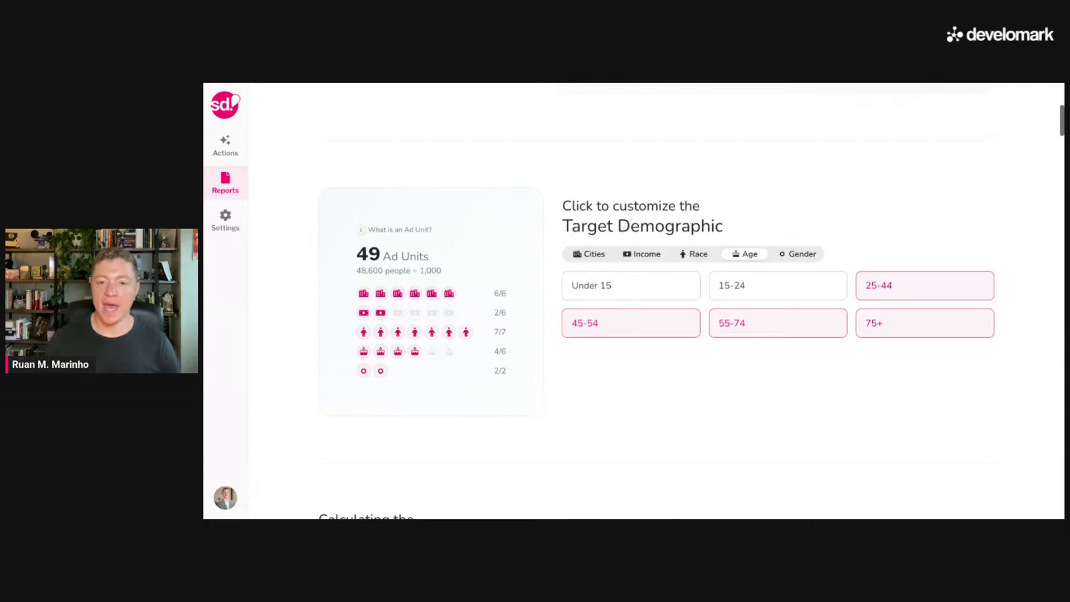
{"action": "left_click", "coordinate": [697, 254]}
{"action": "left_click", "coordinate": [803, 258]}
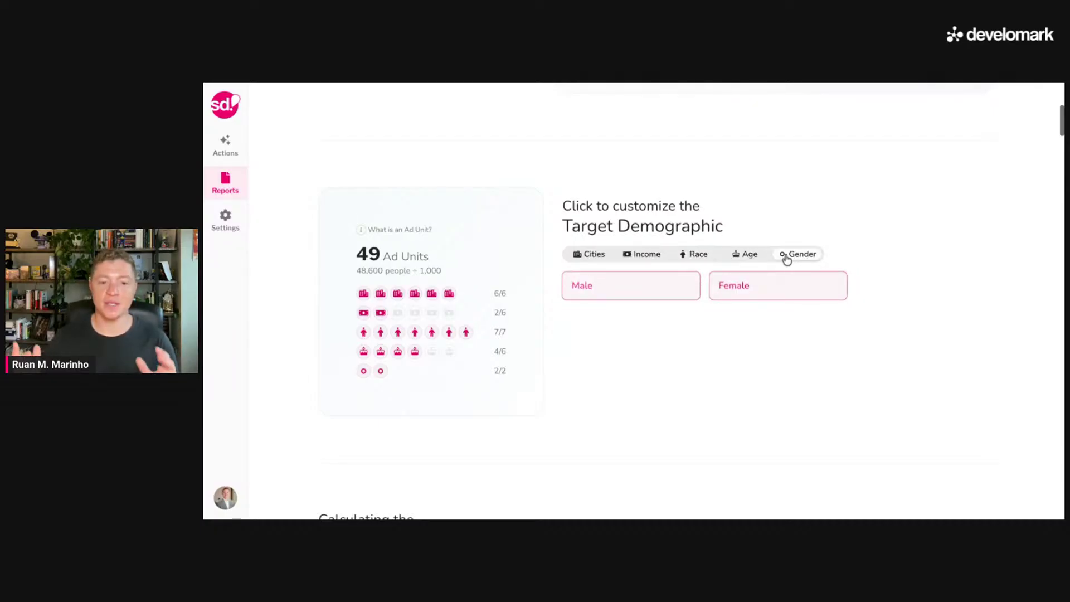
- Examine how the forecast's ad units are derived from the number of targeted people
{"action": "mouse_move", "coordinate": [405, 292]}
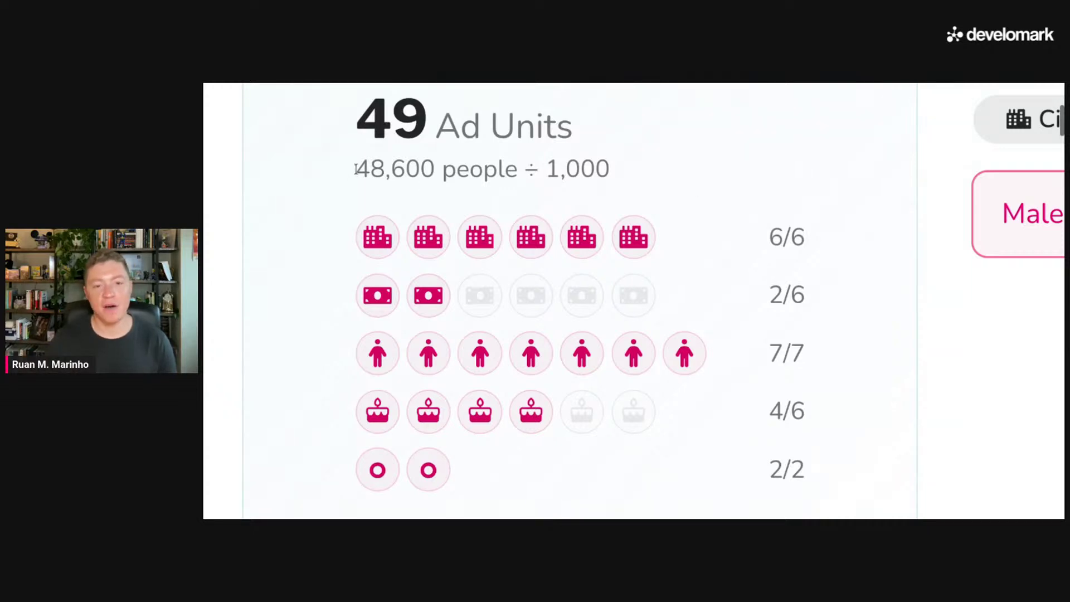
{"action": "mouse_move", "coordinate": [357, 169]}
{"action": "left_mouse_down"}
{"action": "mouse_move", "coordinate": [534, 170]}
{"action": "mouse_move", "coordinate": [347, 179]}
{"action": "left_mouse_up"}
{"action": "left_click", "coordinate": [762, 181]}
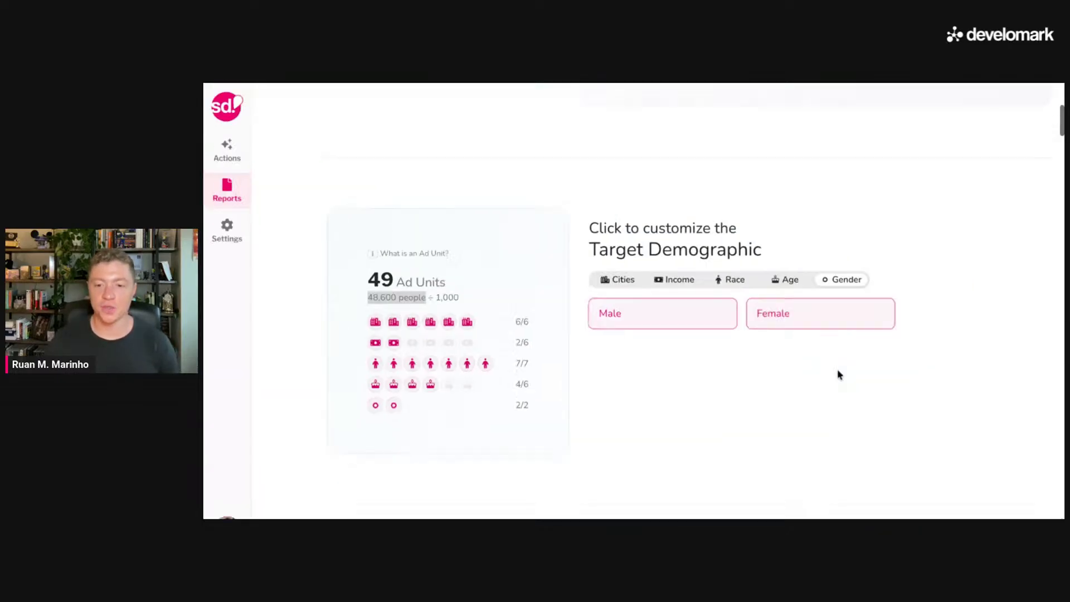
- Examine the Estimated Budget calculation by place, highlighting the estimated monthly budget
{"action": "scroll", "coordinate": [1011, 363], "scroll_direction": "down", "scroll_amount": 5}
{"action": "scroll", "coordinate": [1009, 363], "scroll_direction": "down", "scroll_amount": 2}
{"action": "scroll", "coordinate": [1010, 363], "scroll_direction": "up", "scroll_amount": 2}
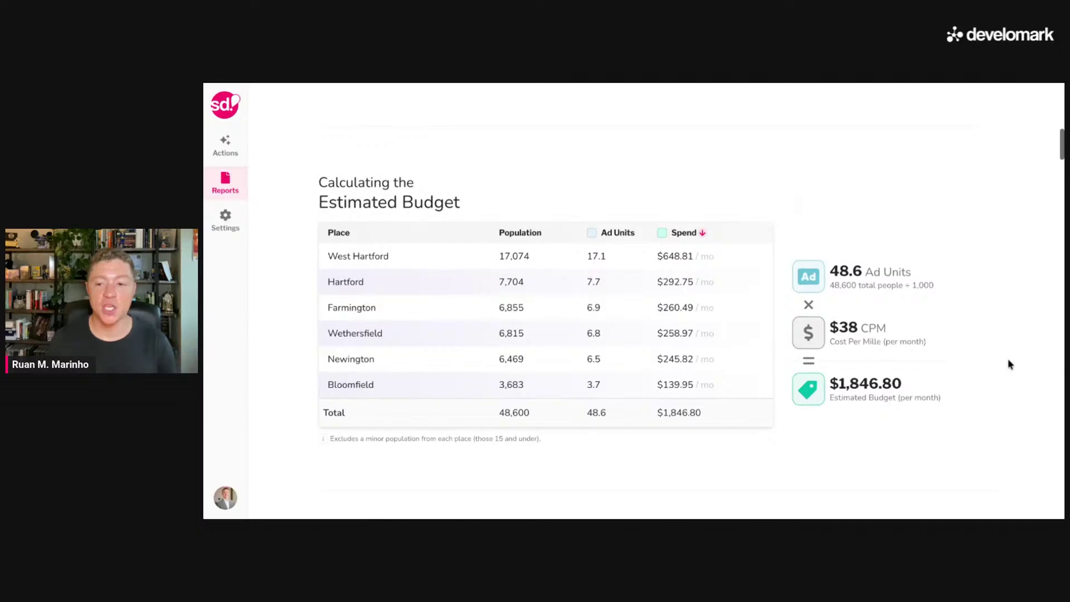
{"action": "left_click_drag", "start_coordinate": [973, 401], "coordinate": [797, 402]}
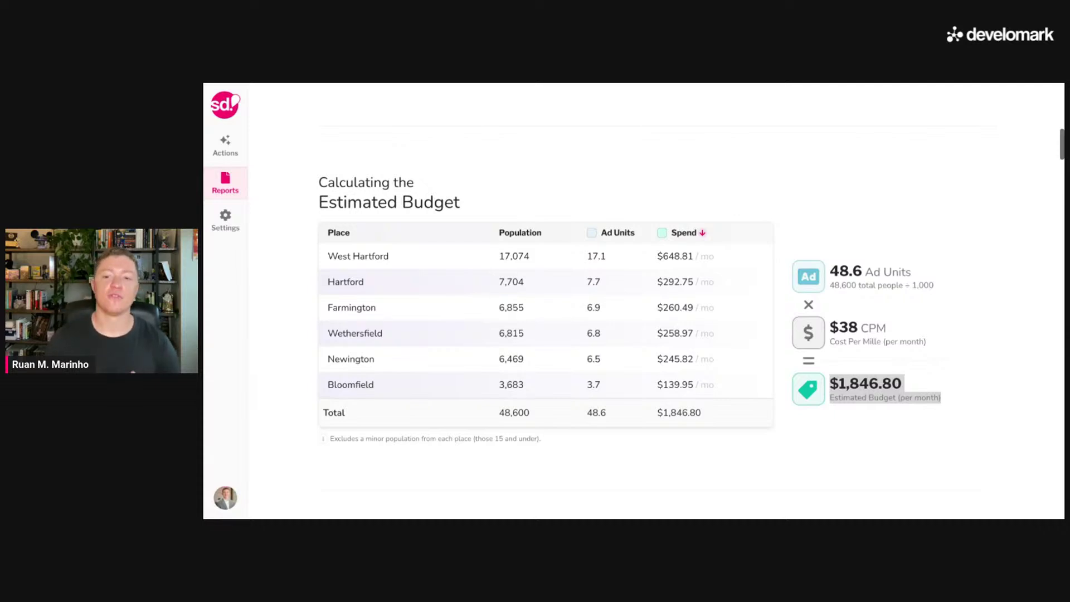
- Read the Google Search Ads Funnel Forecast, highlighting the cost per click, clicks, conversion rate, close rate and expected customers
{"action": "scroll", "coordinate": [635, 301], "scroll_direction": "down", "scroll_amount": 6}
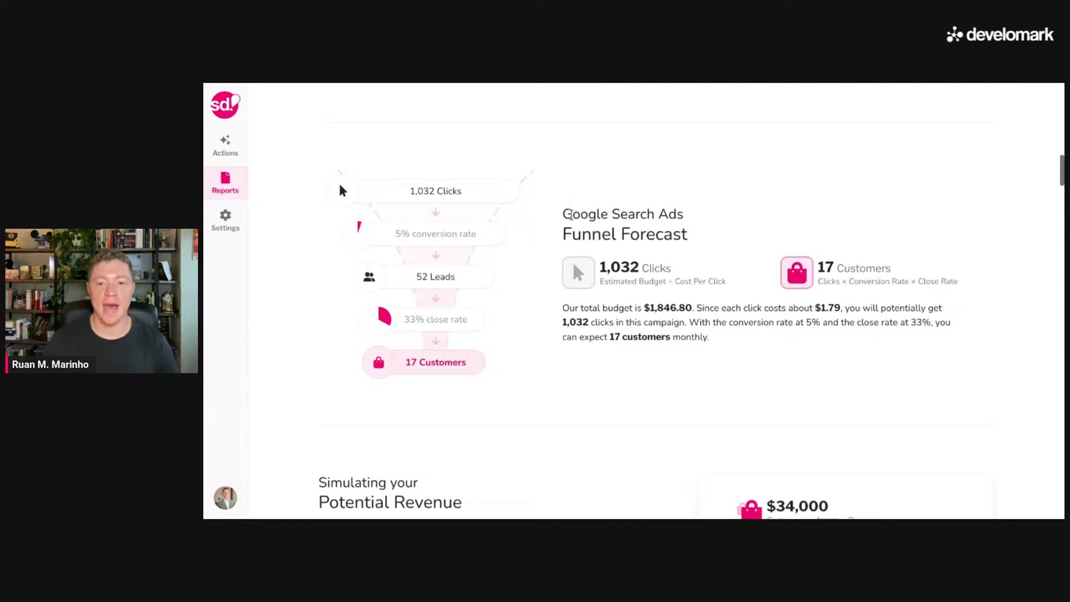
{"action": "left_click_drag", "start_coordinate": [571, 215], "coordinate": [746, 353]}
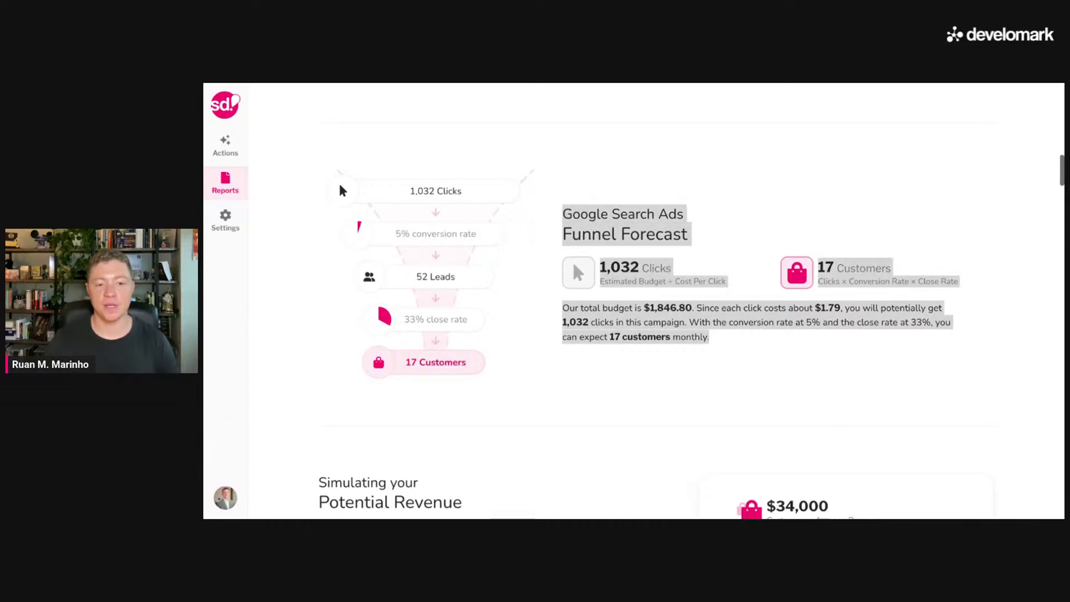
{"action": "left_click", "coordinate": [340, 187]}
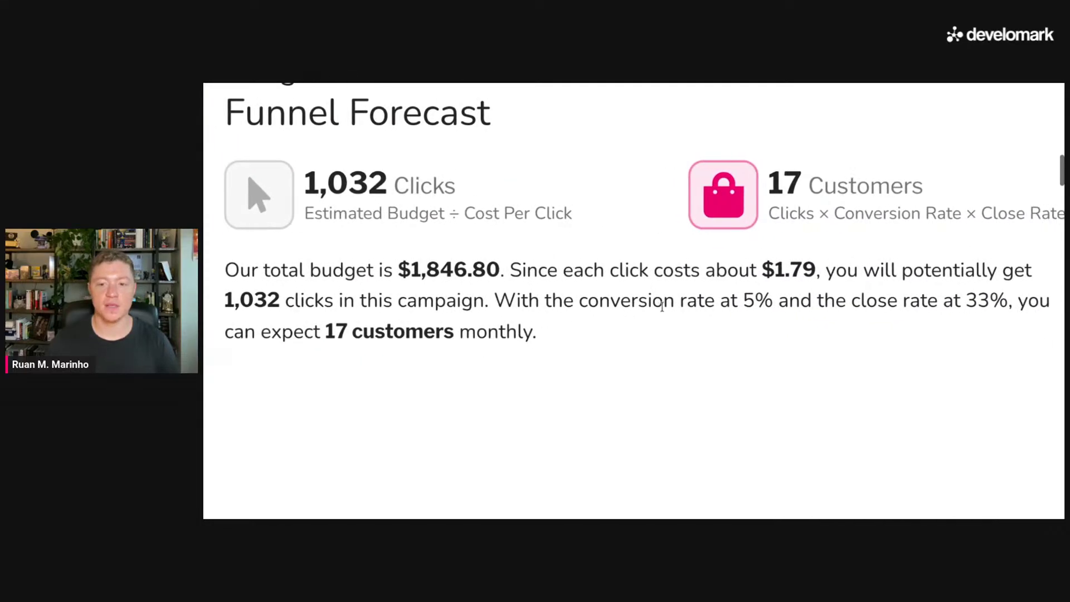
{"action": "left_click_drag", "start_coordinate": [763, 271], "coordinate": [815, 272]}
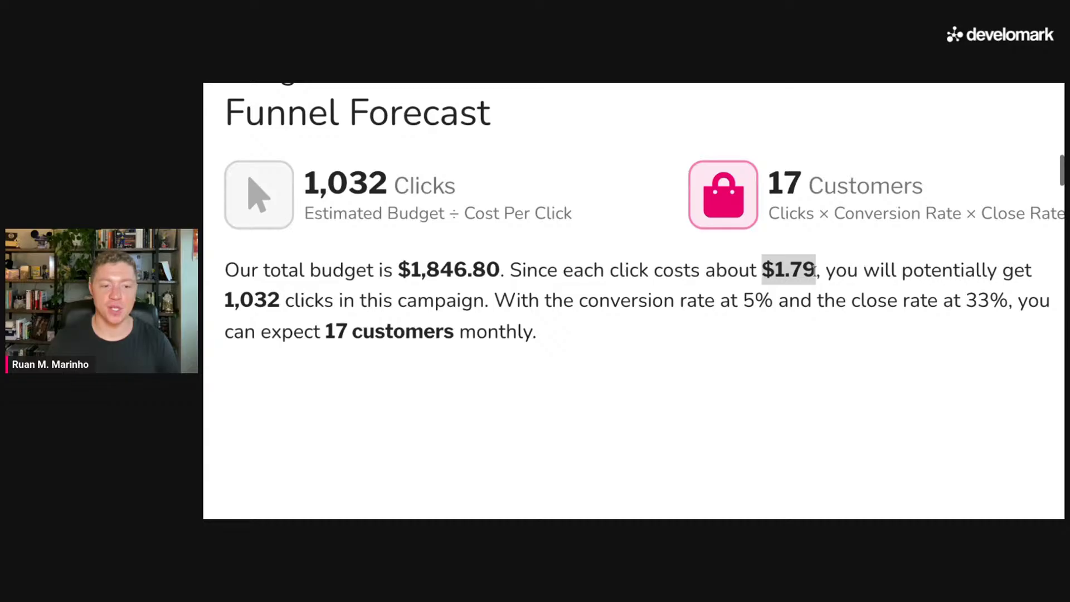
{"action": "left_click_drag", "start_coordinate": [281, 301], "coordinate": [224, 301]}
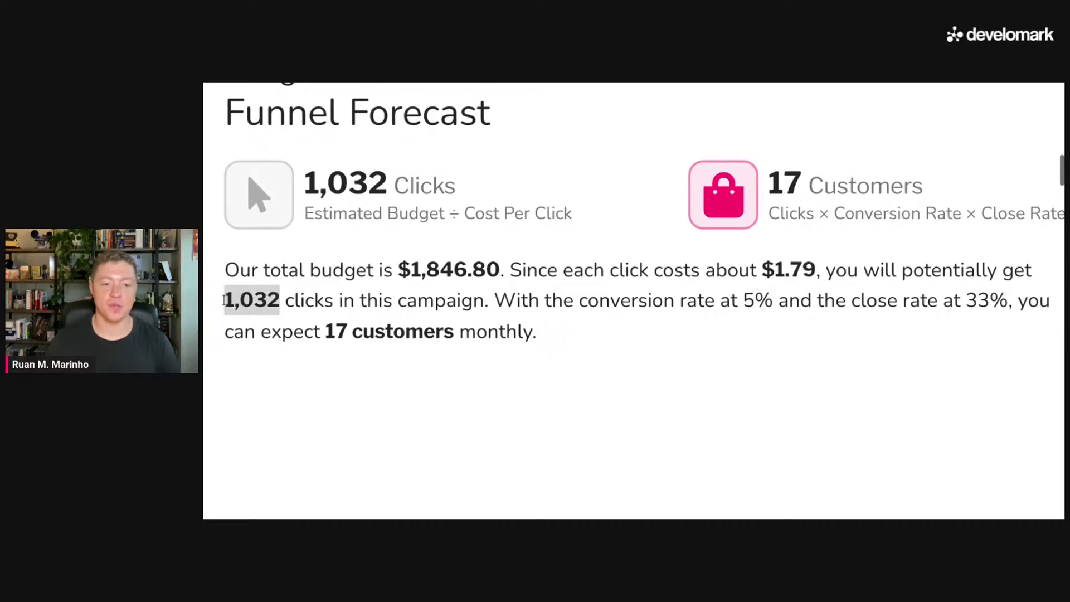
{"action": "left_click_drag", "start_coordinate": [775, 301], "coordinate": [737, 301]}
{"action": "left_click_drag", "start_coordinate": [966, 301], "coordinate": [1003, 301]}
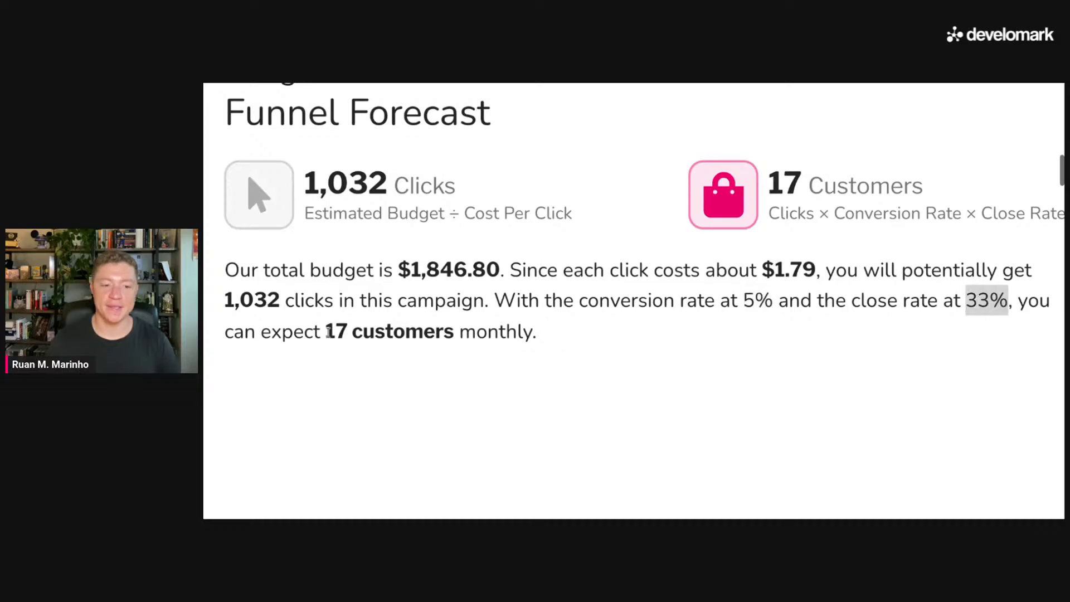
{"action": "left_click_drag", "start_coordinate": [327, 331], "coordinate": [454, 333]}
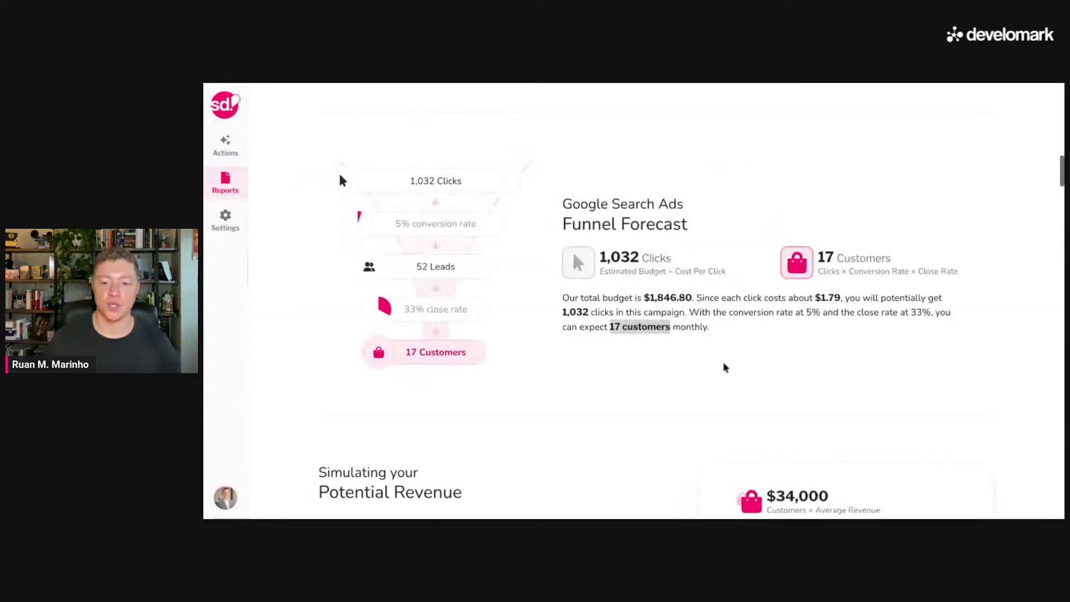
- Examine the Potential Revenue simulation's return on ad spend, revenue and budget figures, and go back to the Estimated Budget table
{"action": "scroll", "coordinate": [724, 368], "scroll_direction": "down", "scroll_amount": 4}
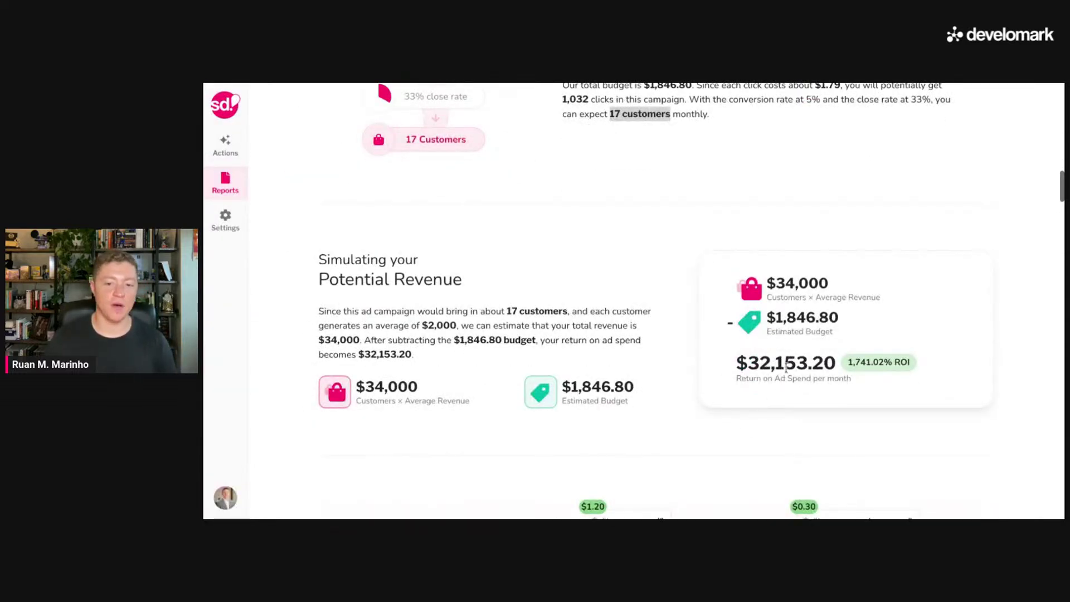
{"action": "left_click", "coordinate": [739, 363]}
{"action": "left_click_drag", "start_coordinate": [739, 363], "coordinate": [836, 363]}
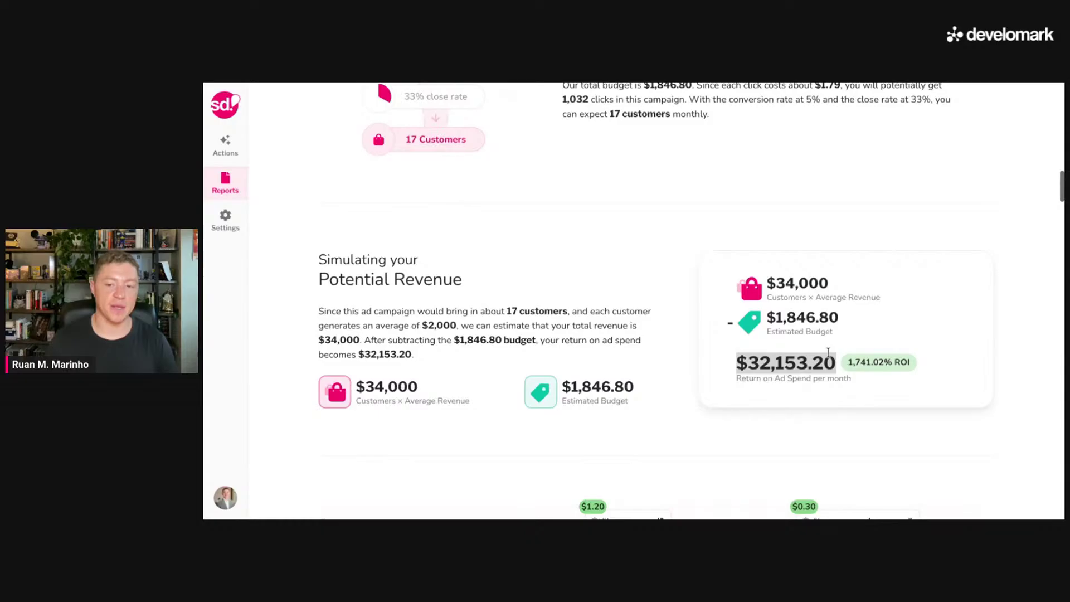
{"action": "left_click_drag", "start_coordinate": [769, 283], "coordinate": [898, 283]}
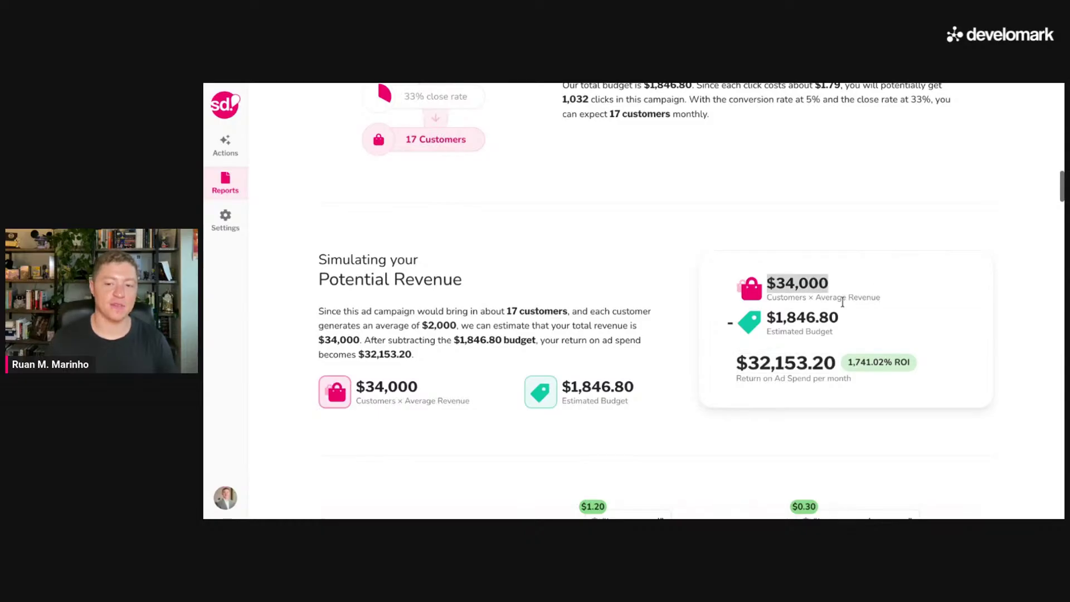
{"action": "left_click_drag", "start_coordinate": [835, 336], "coordinate": [756, 322]}
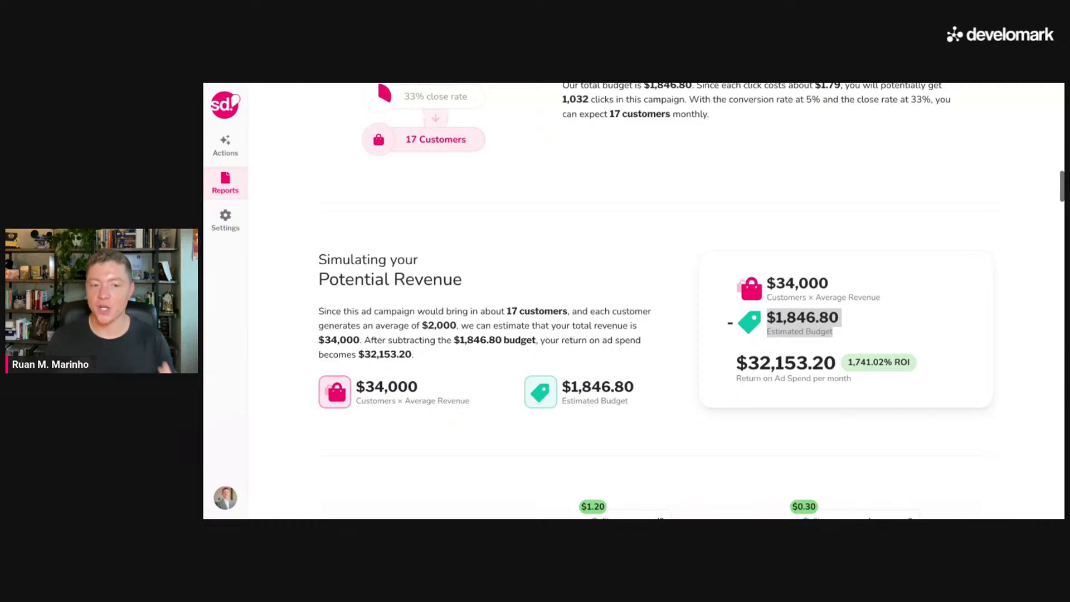
{"action": "left_click", "coordinate": [803, 223]}
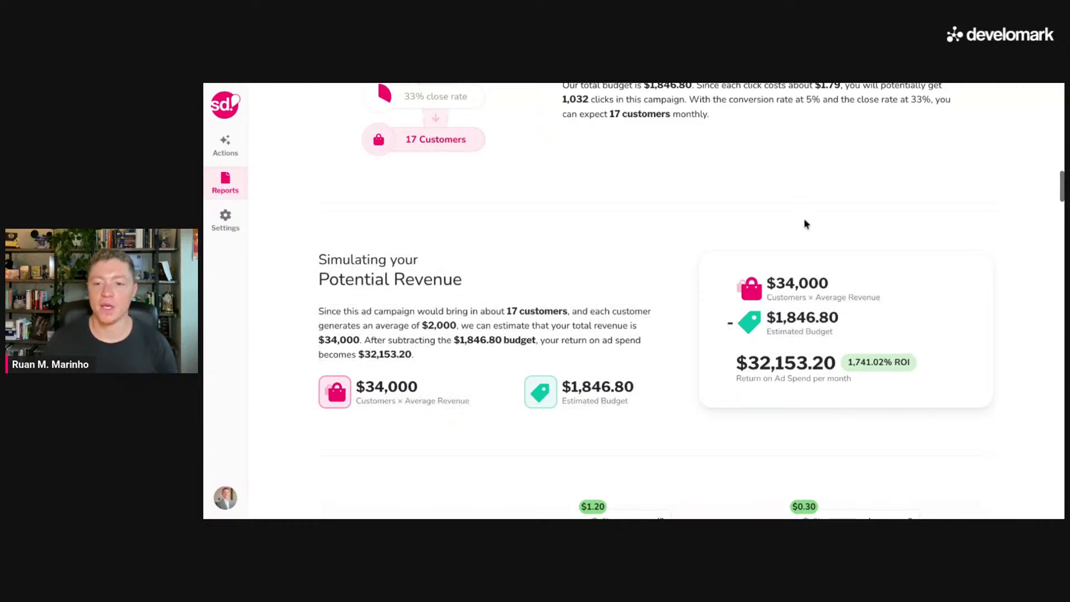
{"action": "scroll", "coordinate": [805, 234], "scroll_direction": "down", "scroll_amount": 5}
{"action": "scroll", "coordinate": [809, 256], "scroll_direction": "up", "scroll_amount": 10}
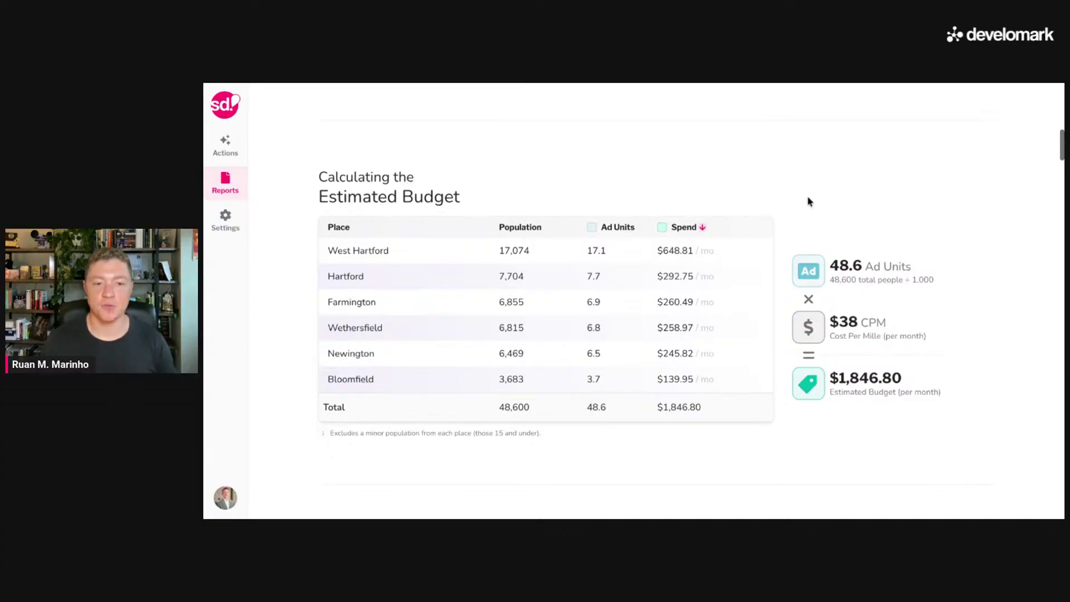
- Examine the census population data for the target areas, filtering the demographics chart to West Hartford and clearing that filter
{"action": "scroll", "coordinate": [972, 273], "scroll_direction": "down", "scroll_amount": 15}
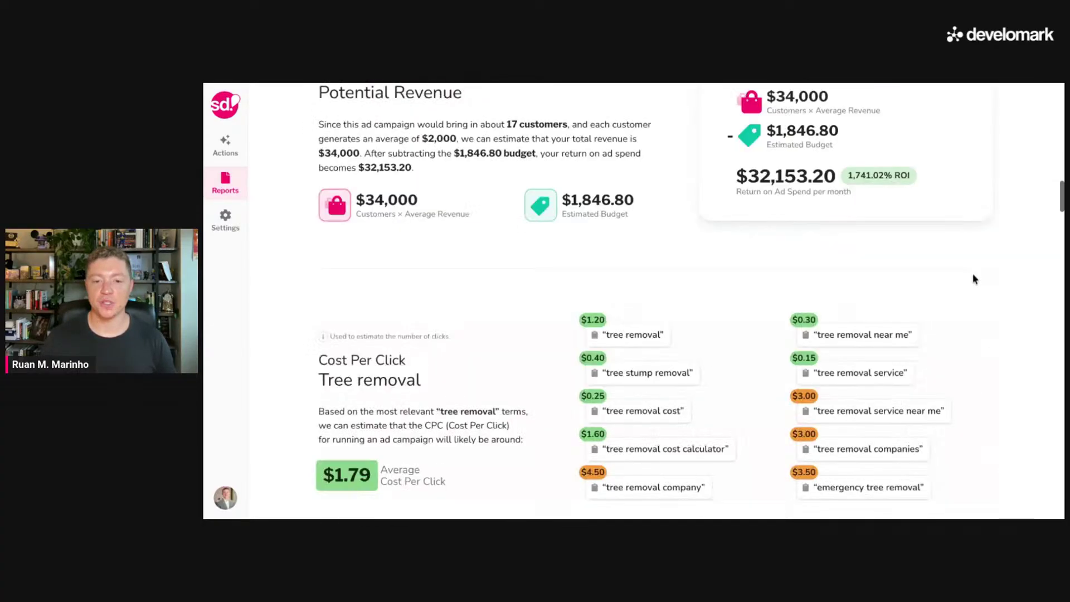
{"action": "scroll", "coordinate": [973, 277], "scroll_direction": "down", "scroll_amount": 4}
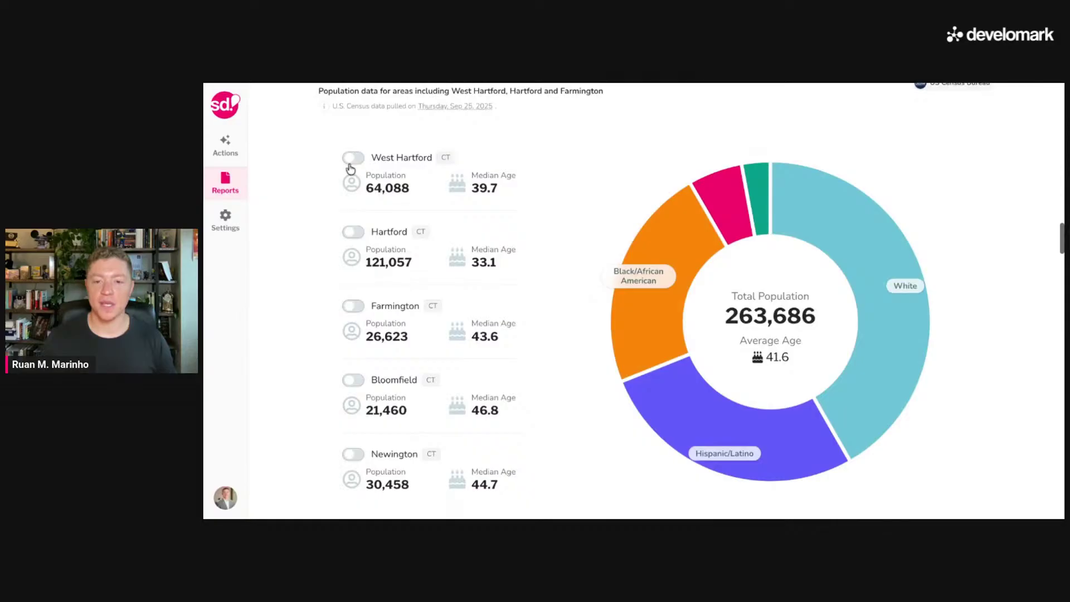
{"action": "left_click", "coordinate": [351, 161]}
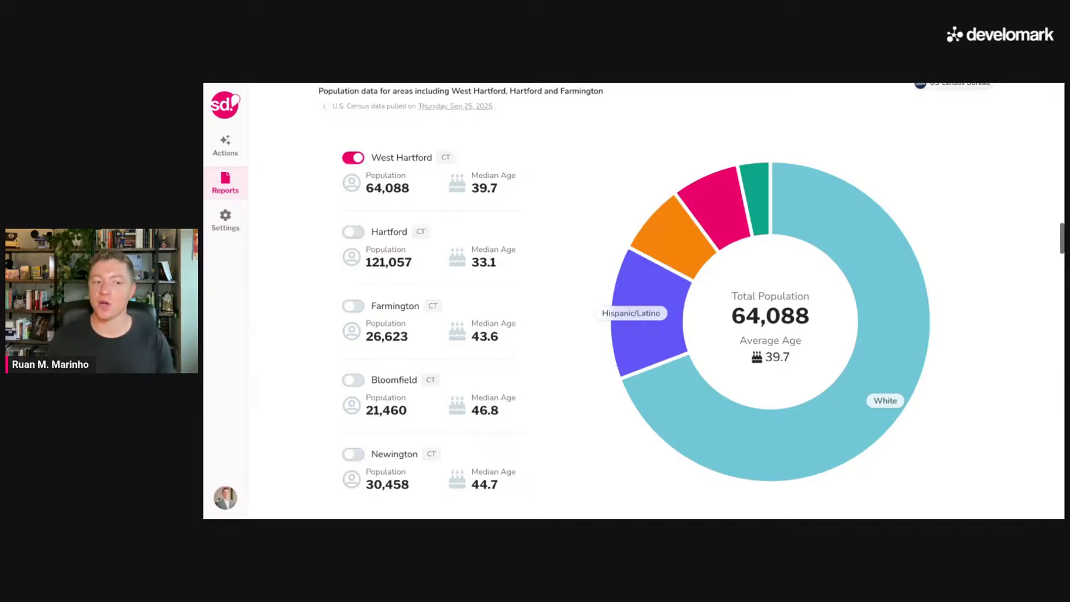
{"action": "mouse_move", "coordinate": [752, 445]}
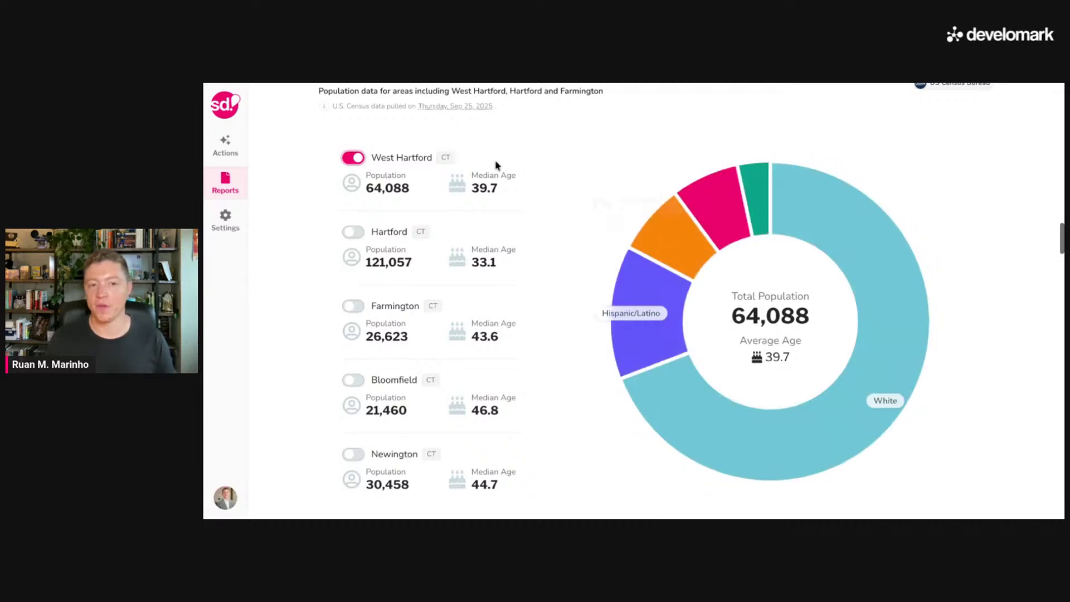
{"action": "left_click", "coordinate": [353, 158]}
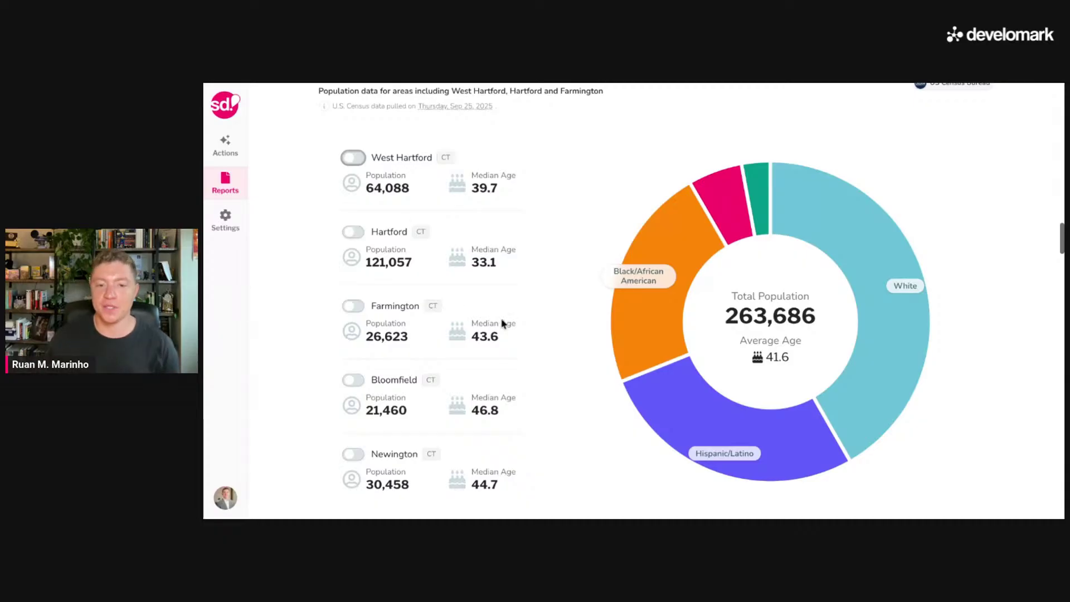
{"action": "mouse_move", "coordinate": [879, 241]}
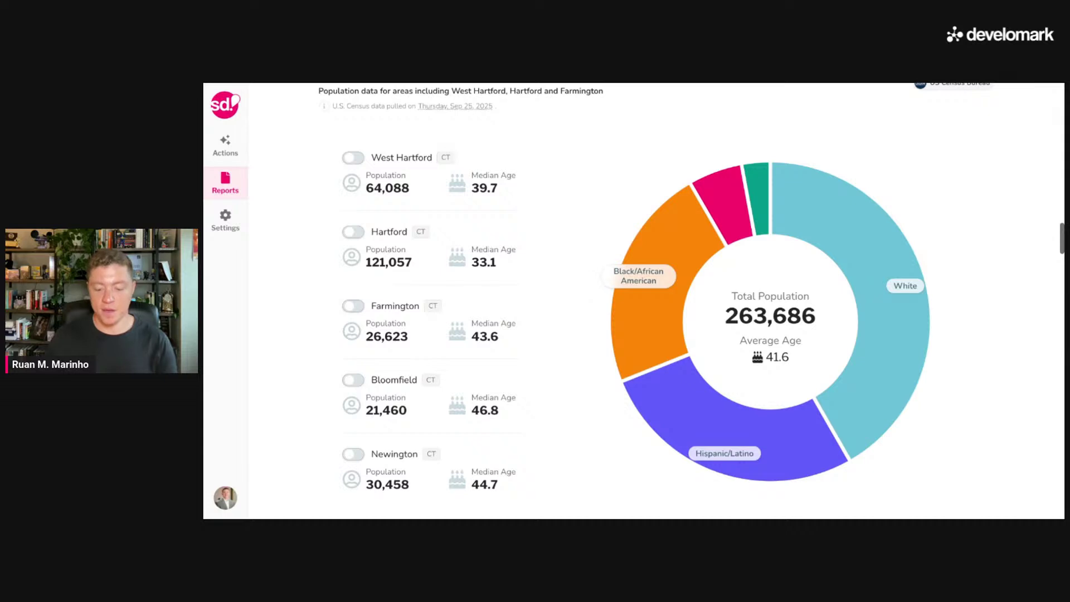
{"action": "mouse_move", "coordinate": [738, 190]}
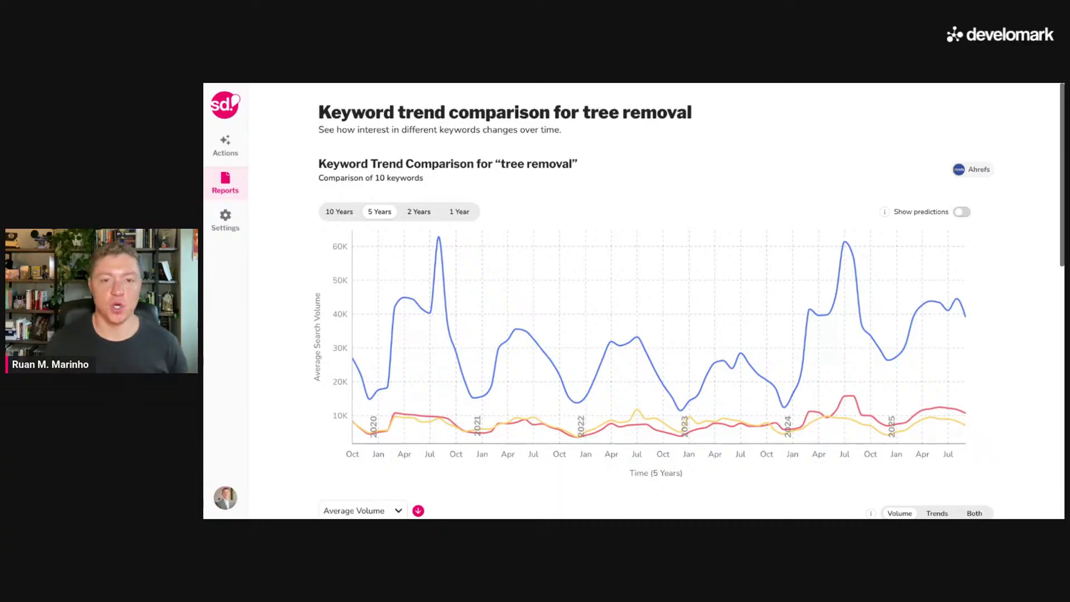
- Isolate "tree removal near me" in the keyword trend comparison and read its highest month and seasonal trends
{"action": "scroll", "coordinate": [688, 210], "scroll_direction": "down", "scroll_amount": 3}
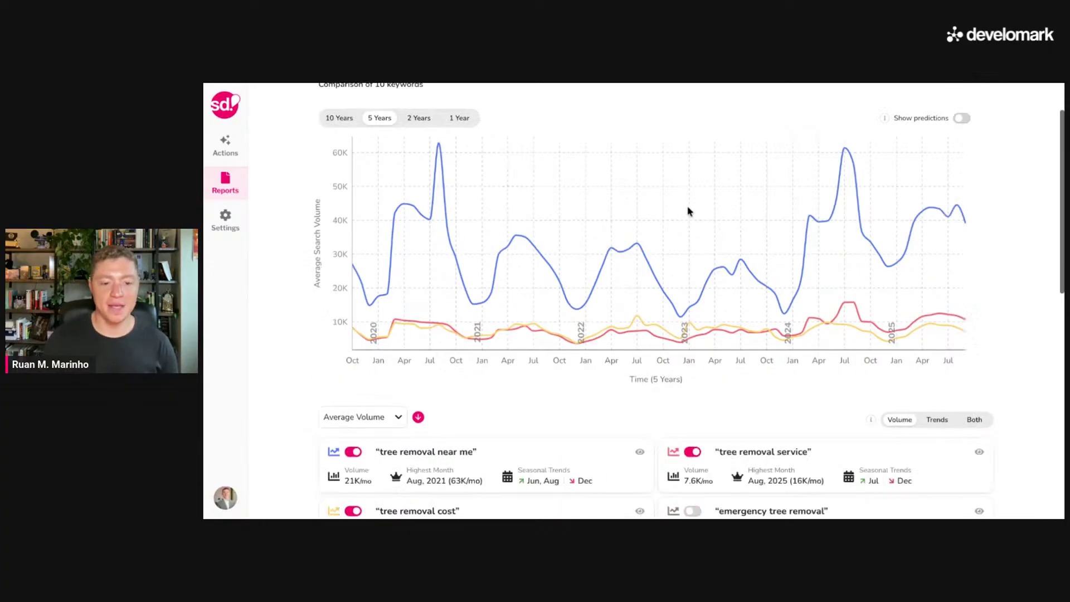
{"action": "left_click", "coordinate": [640, 378]}
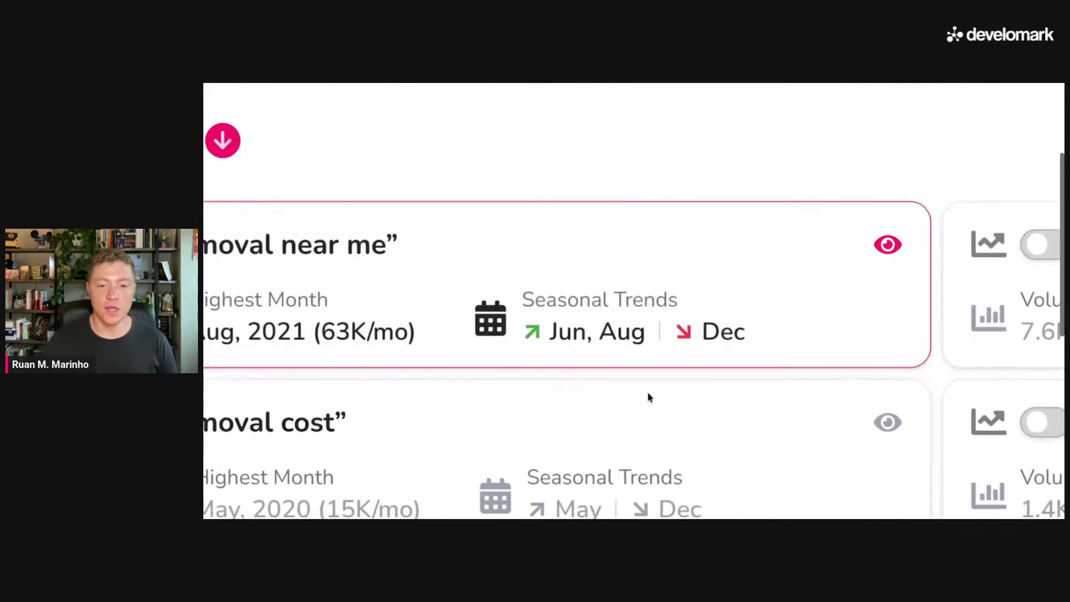
{"action": "mouse_move", "coordinate": [608, 337]}
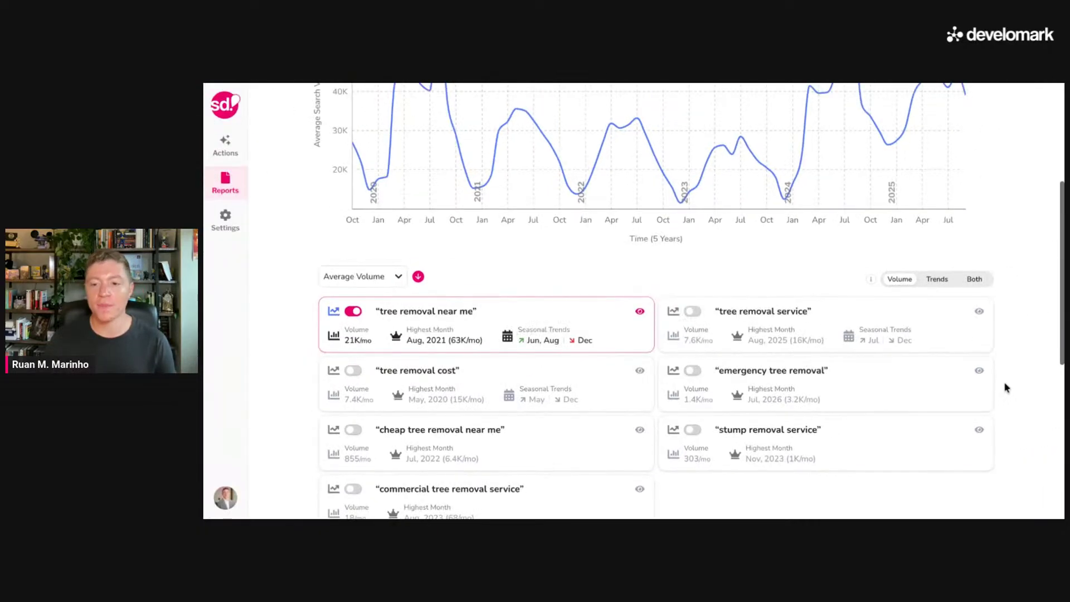
- Add "tree removal service", "emergency tree removal", "tree removal cost", "cheap tree removal near me" and "stump removal service" to the keyword trend chart
{"action": "left_click", "coordinate": [692, 311]}
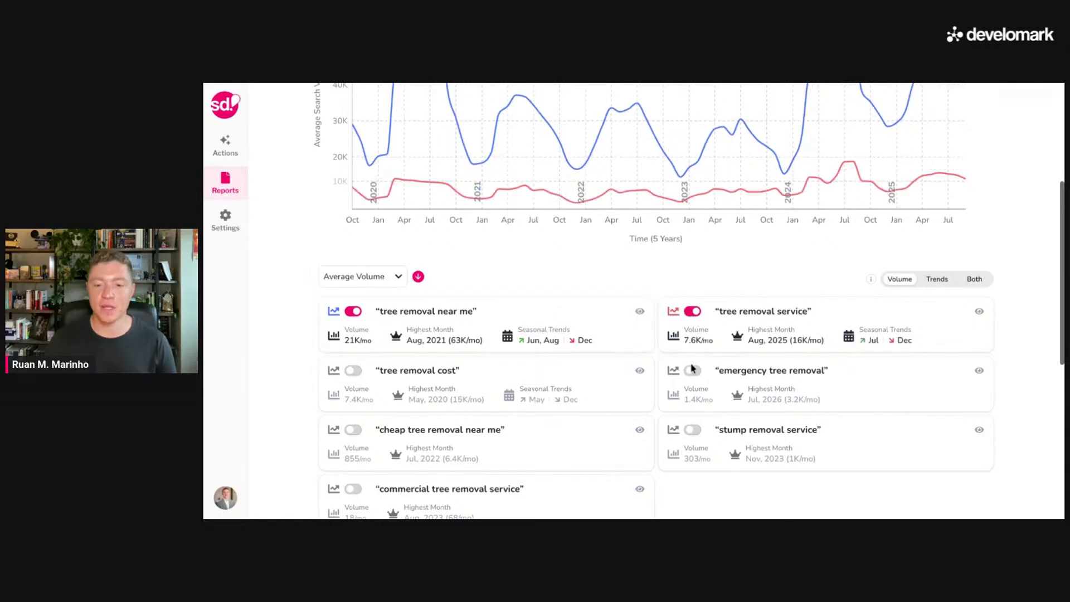
{"action": "left_click", "coordinate": [692, 371]}
{"action": "left_click", "coordinate": [353, 370]}
{"action": "left_click", "coordinate": [353, 429]}
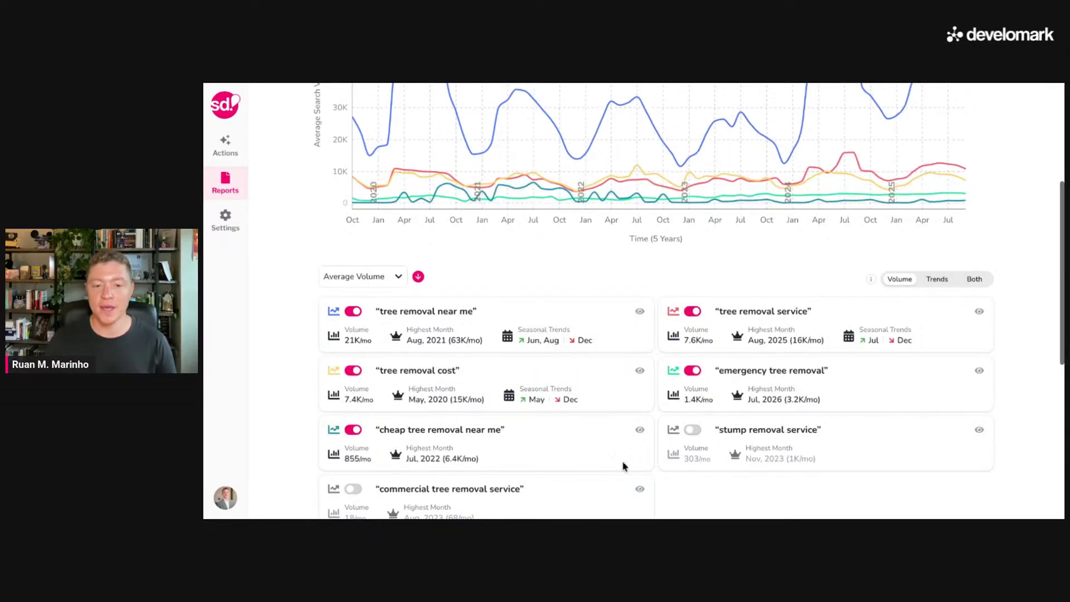
{"action": "left_click", "coordinate": [693, 429]}
- Compare the keywords' five-year trend lines and read the seasonal trends explanation for "tree removal near me"
{"action": "scroll", "coordinate": [781, 335], "scroll_direction": "up", "scroll_amount": 4}
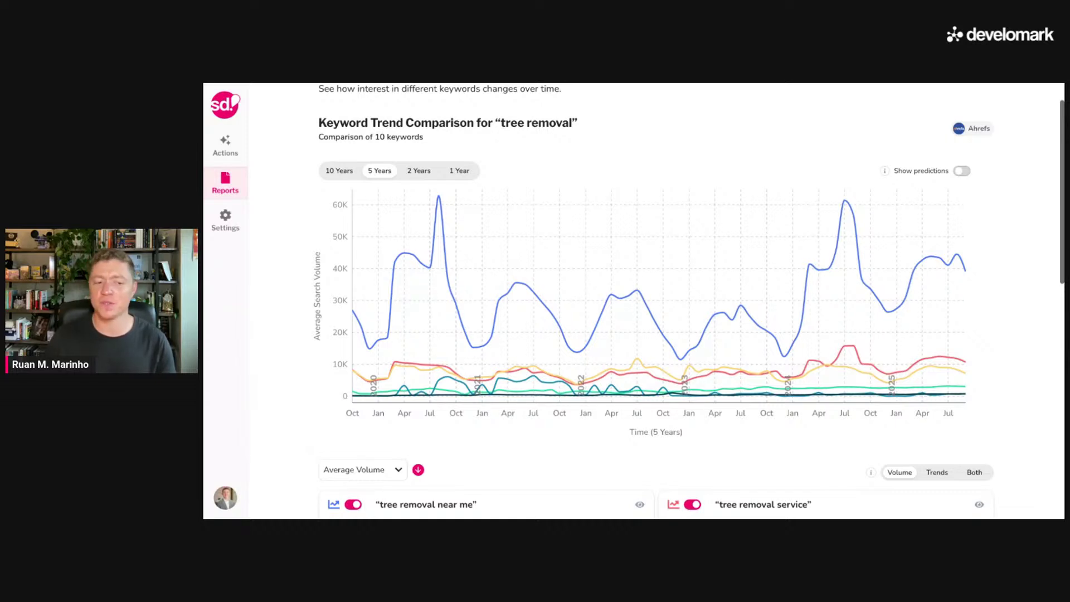
{"action": "scroll", "coordinate": [560, 233], "scroll_direction": "down", "scroll_amount": 5}
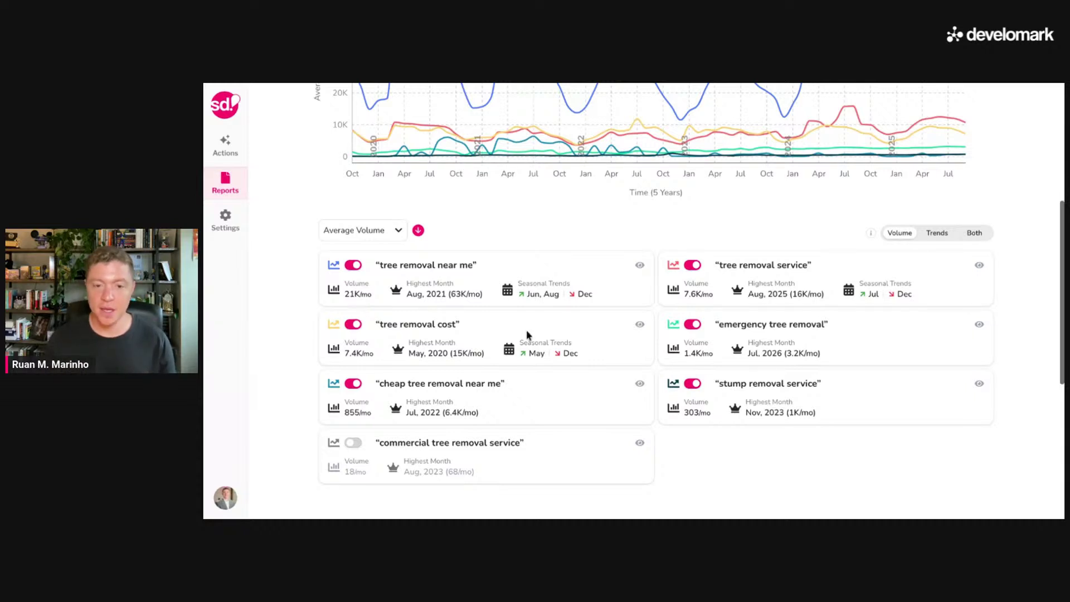
{"action": "mouse_move", "coordinate": [541, 296]}
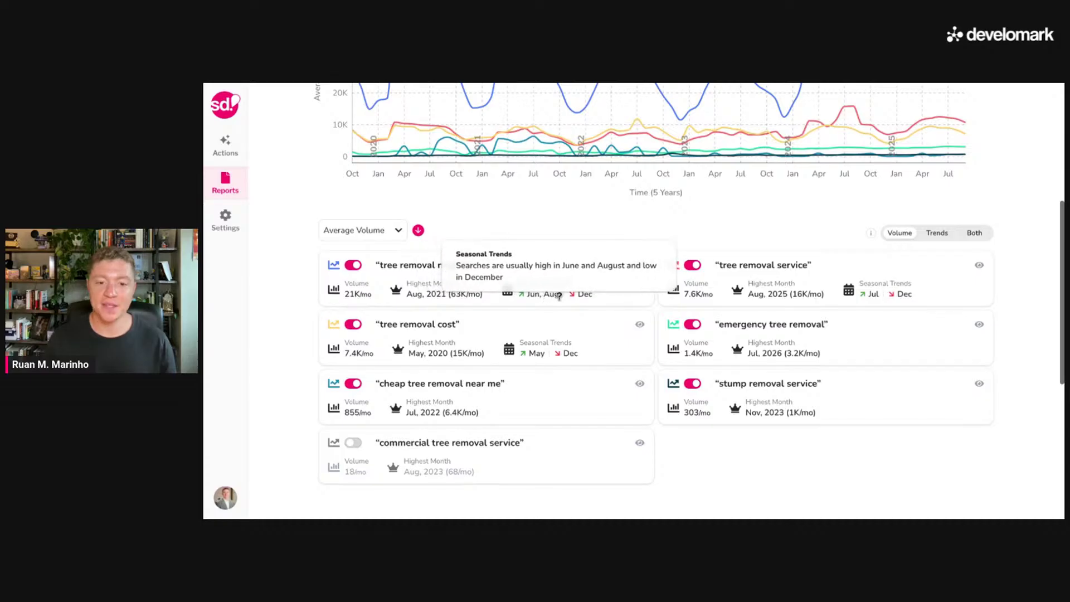